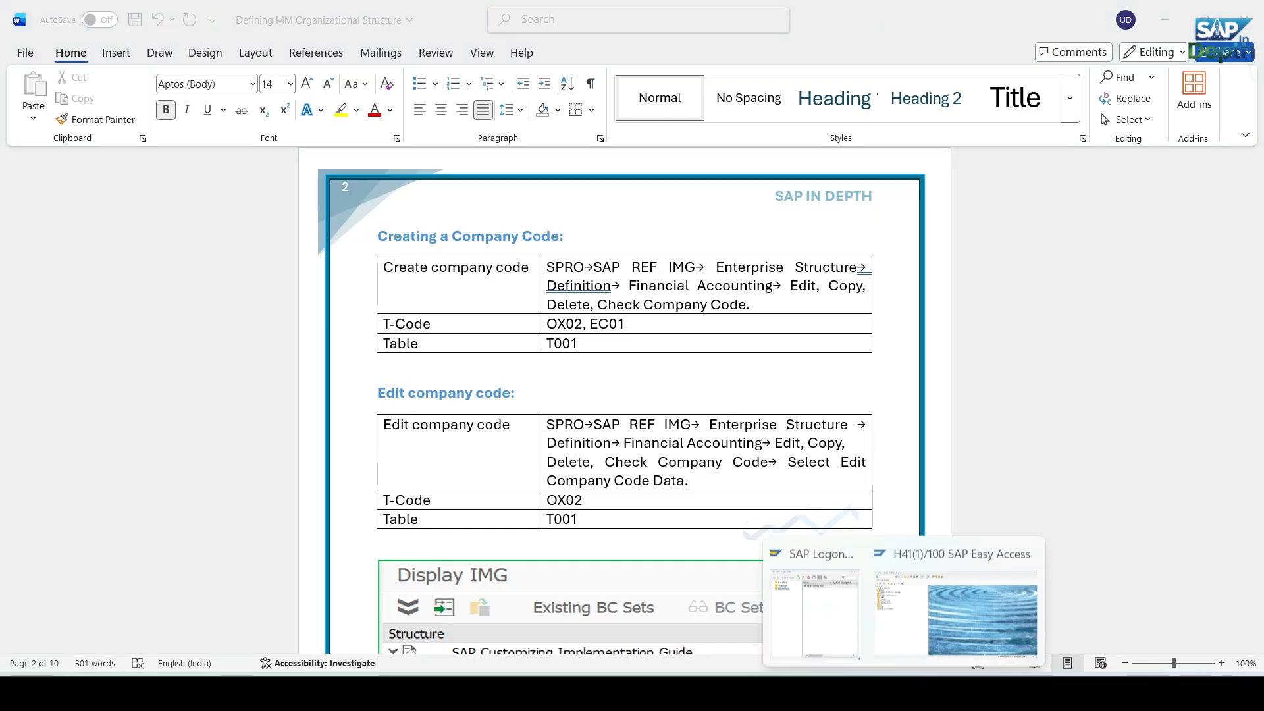
Switch to the SAP Easy Access session, run transaction SPRO and display the SAP Reference IMG.
{"action": "left_click", "coordinate": [935, 599]}
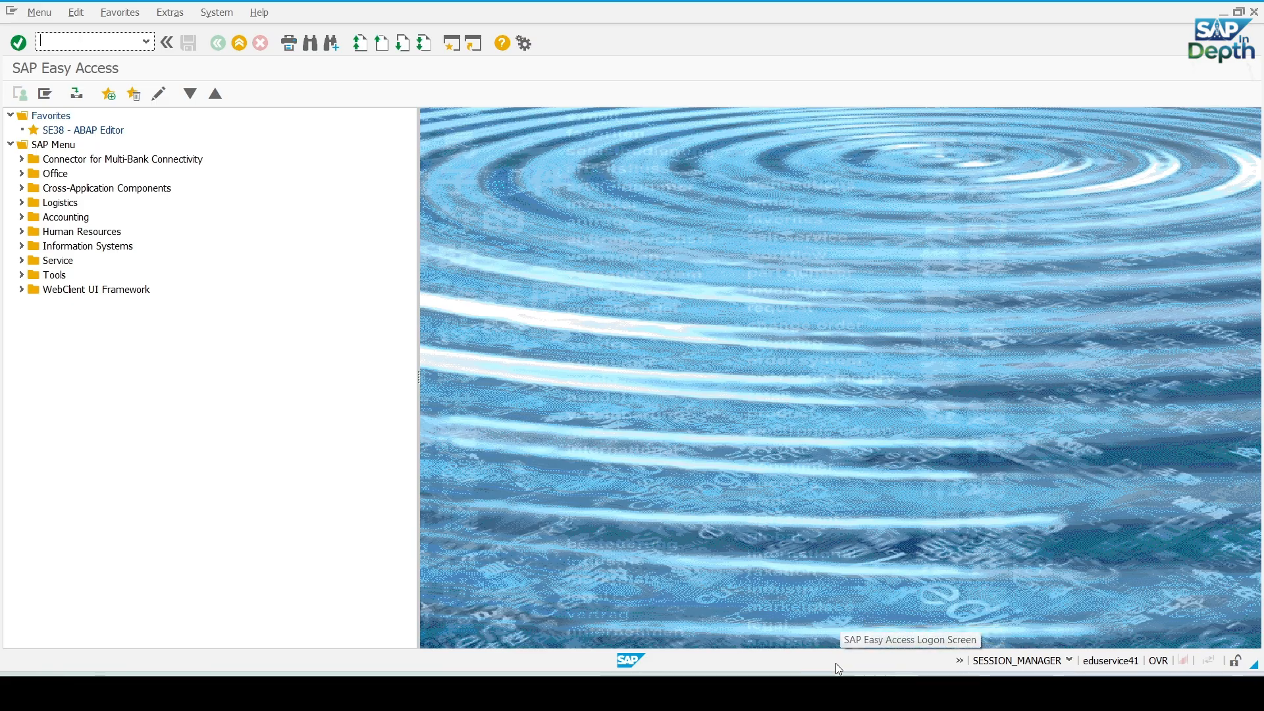
{"action": "mouse_move", "coordinate": [832, 665]}
{"action": "left_click", "coordinate": [832, 605]}
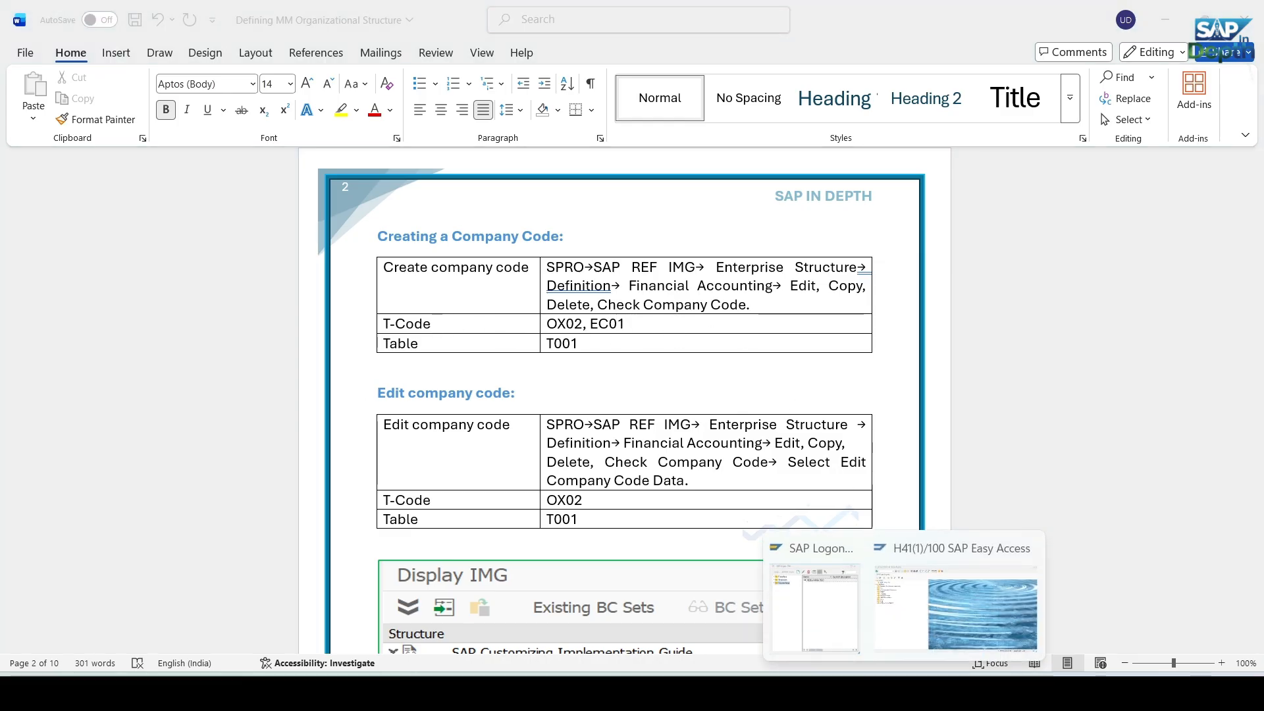
{"action": "left_click", "coordinate": [927, 595]}
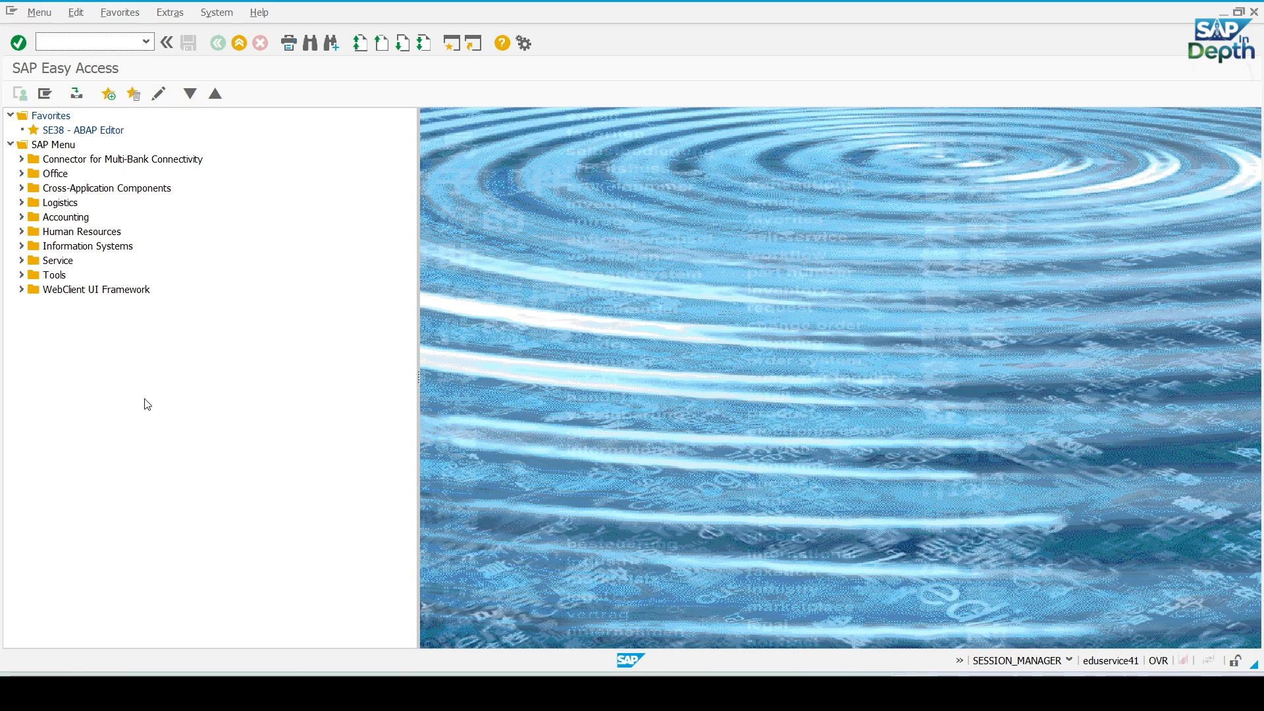
{"action": "left_click", "coordinate": [70, 43]}
{"action": "type", "text": "SPRO"}
{"action": "key", "text": "Return"}
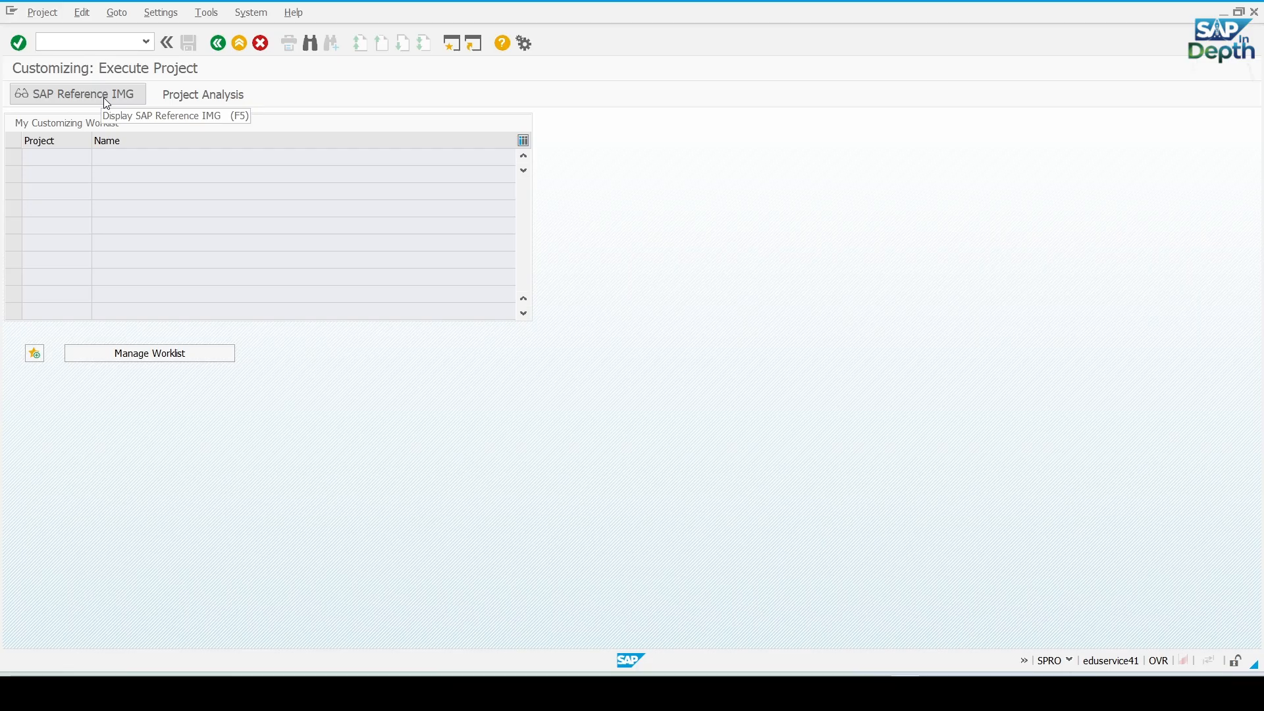
{"action": "left_click", "coordinate": [107, 103]}
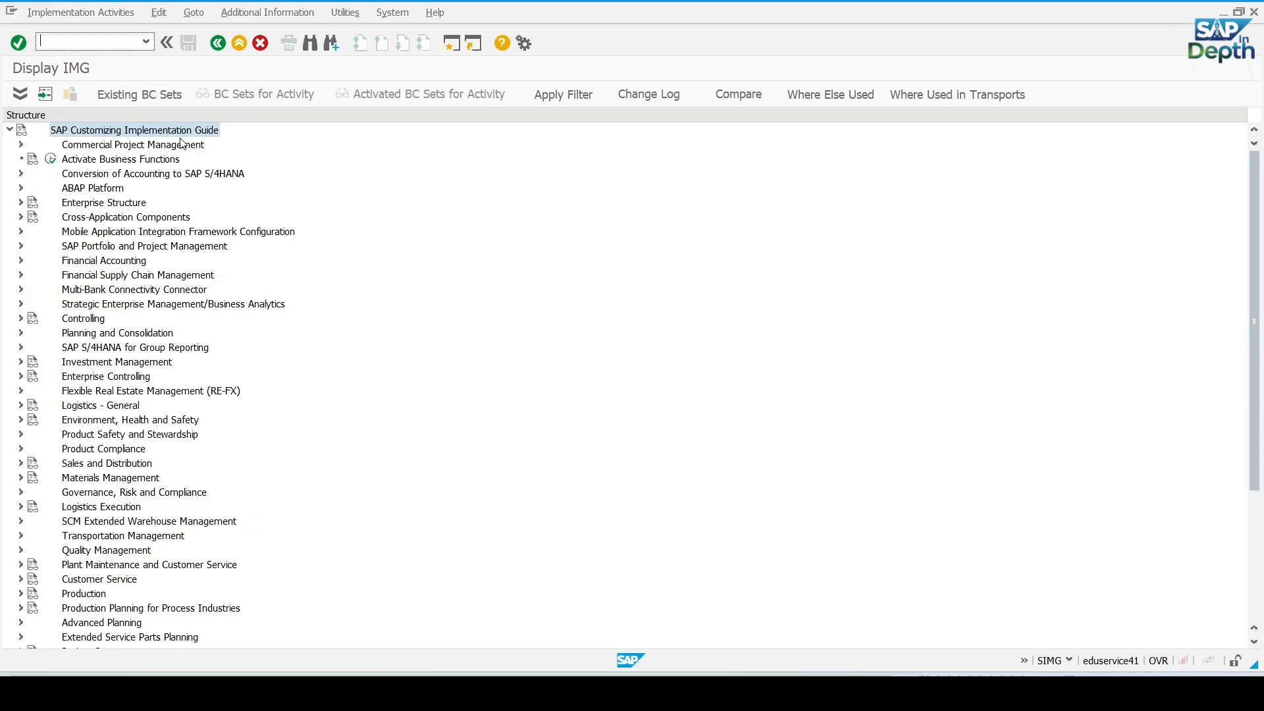
Under Enterprise Structure, Definition, Financial Accounting, open the "Copy, delete, check company code" activity and bring up its Copy dialog.
{"action": "left_click", "coordinate": [22, 205]}
{"action": "left_click", "coordinate": [32, 217]}
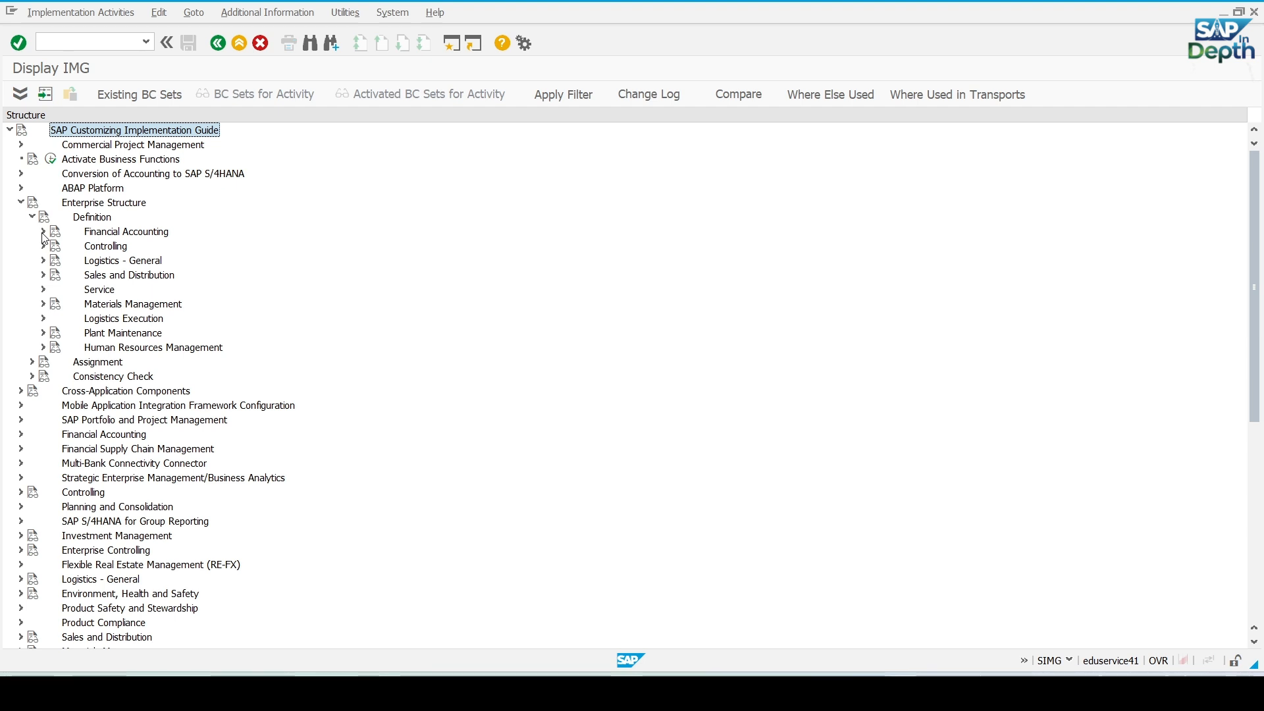
{"action": "left_click", "coordinate": [43, 232]}
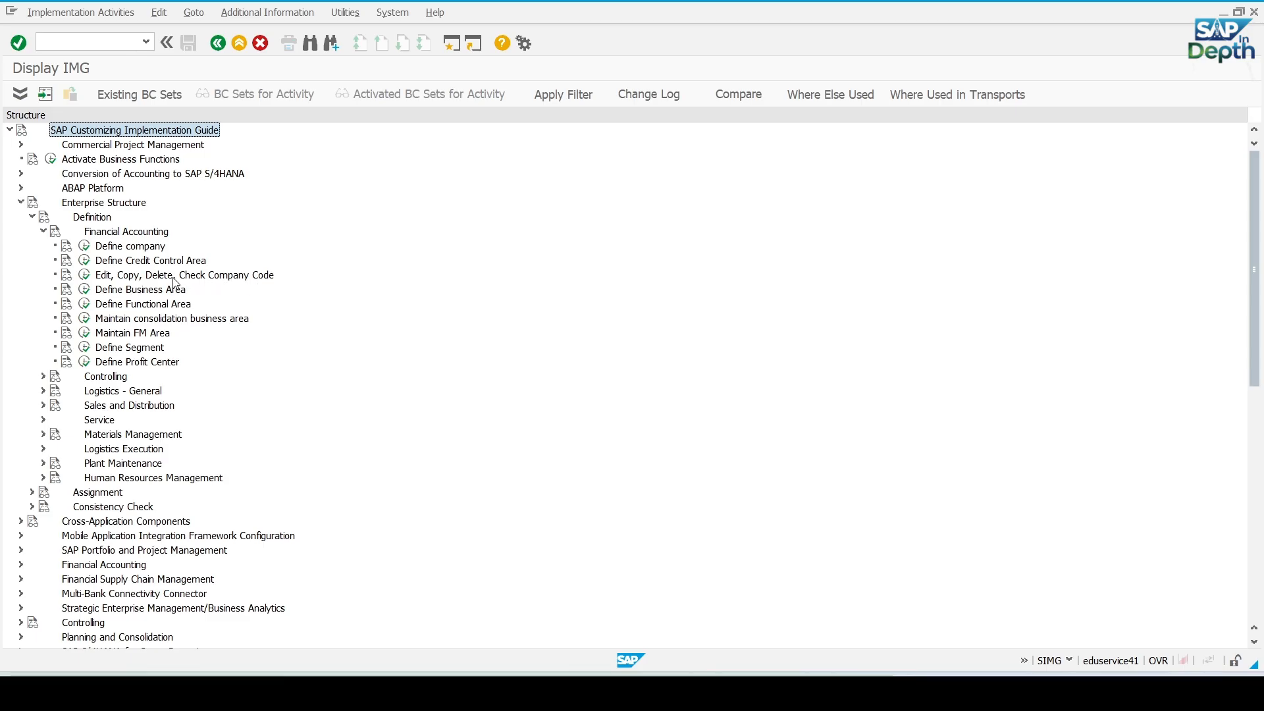
{"action": "left_click", "coordinate": [86, 276]}
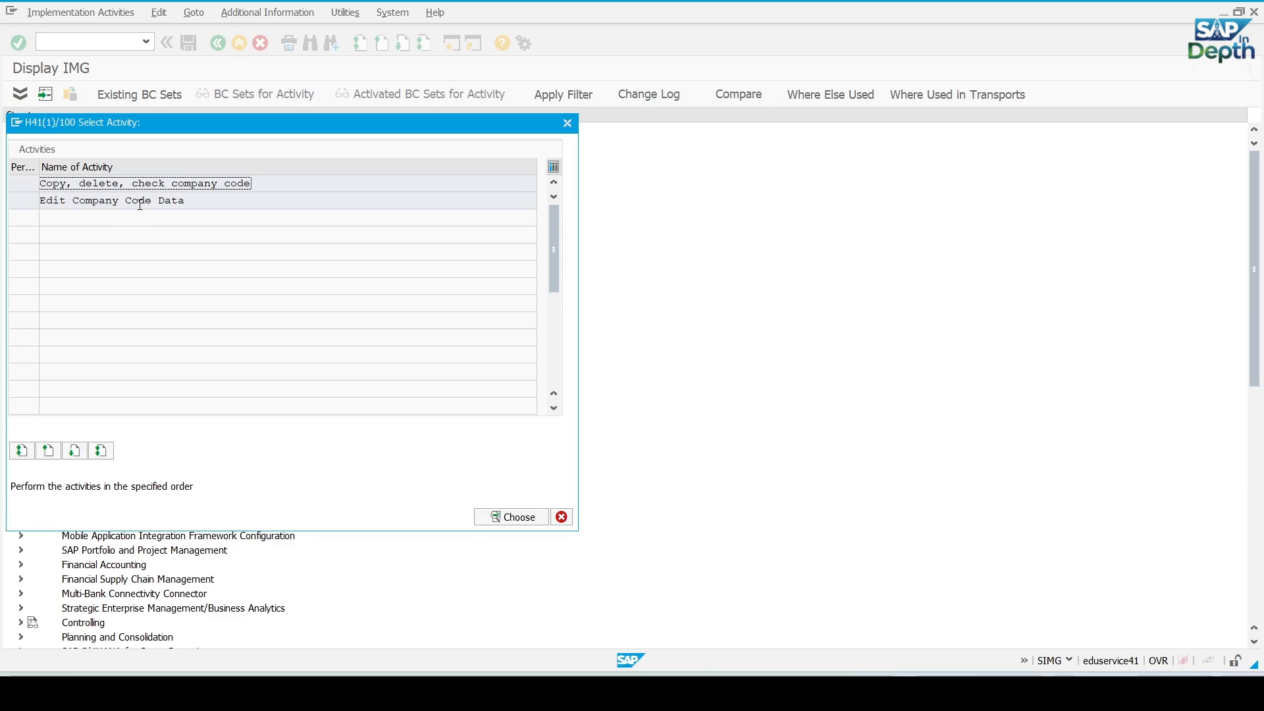
{"action": "left_click_drag", "start_coordinate": [266, 130], "coordinate": [418, 139]}
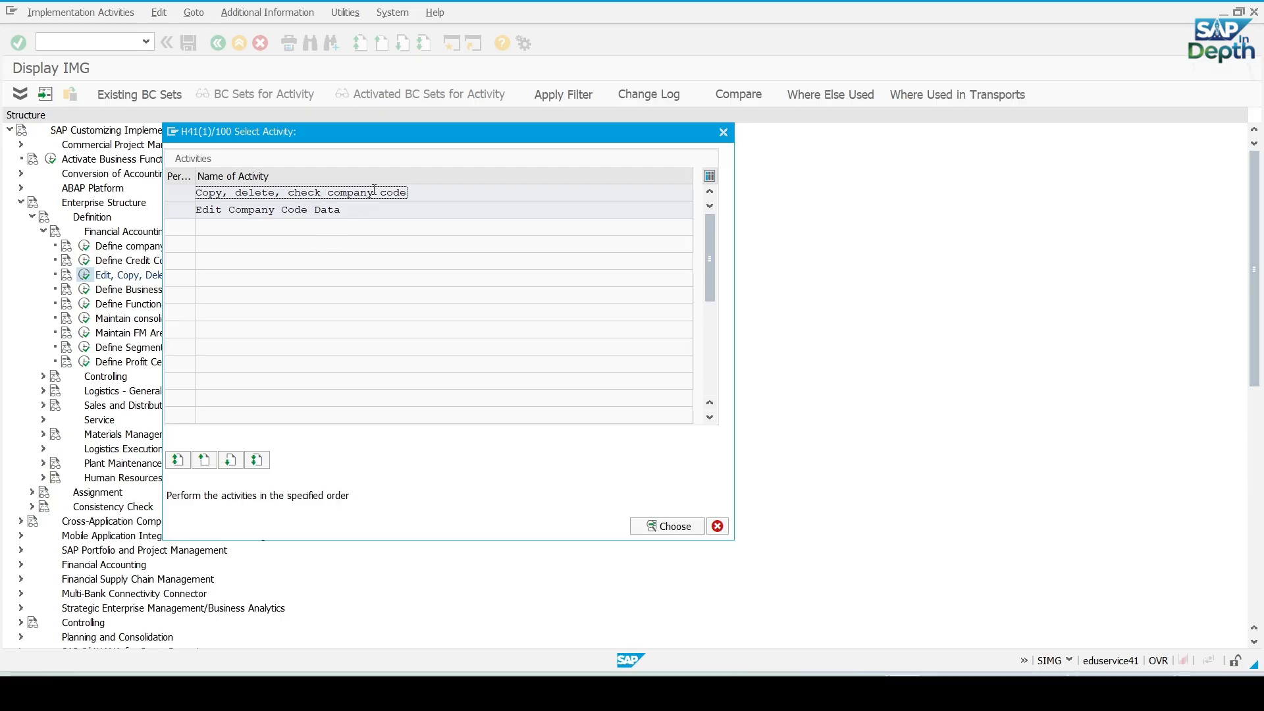
{"action": "double_click", "coordinate": [366, 195]}
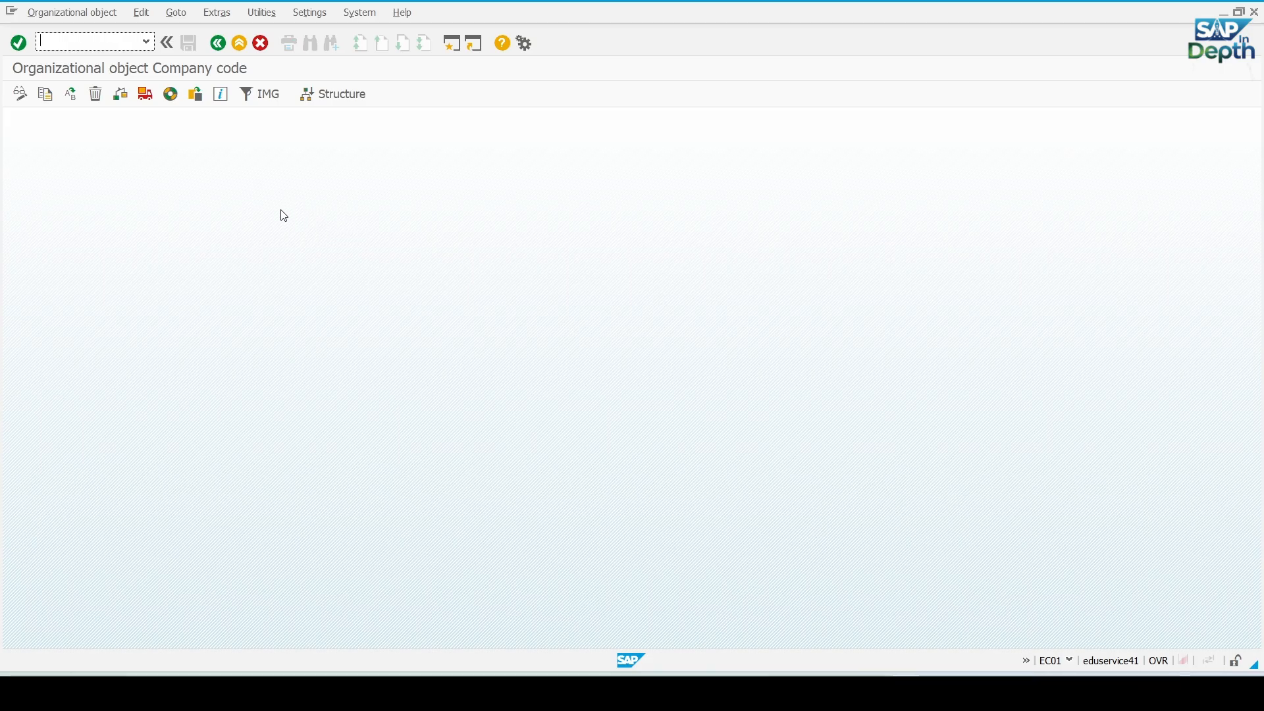
{"action": "left_click", "coordinate": [46, 96]}
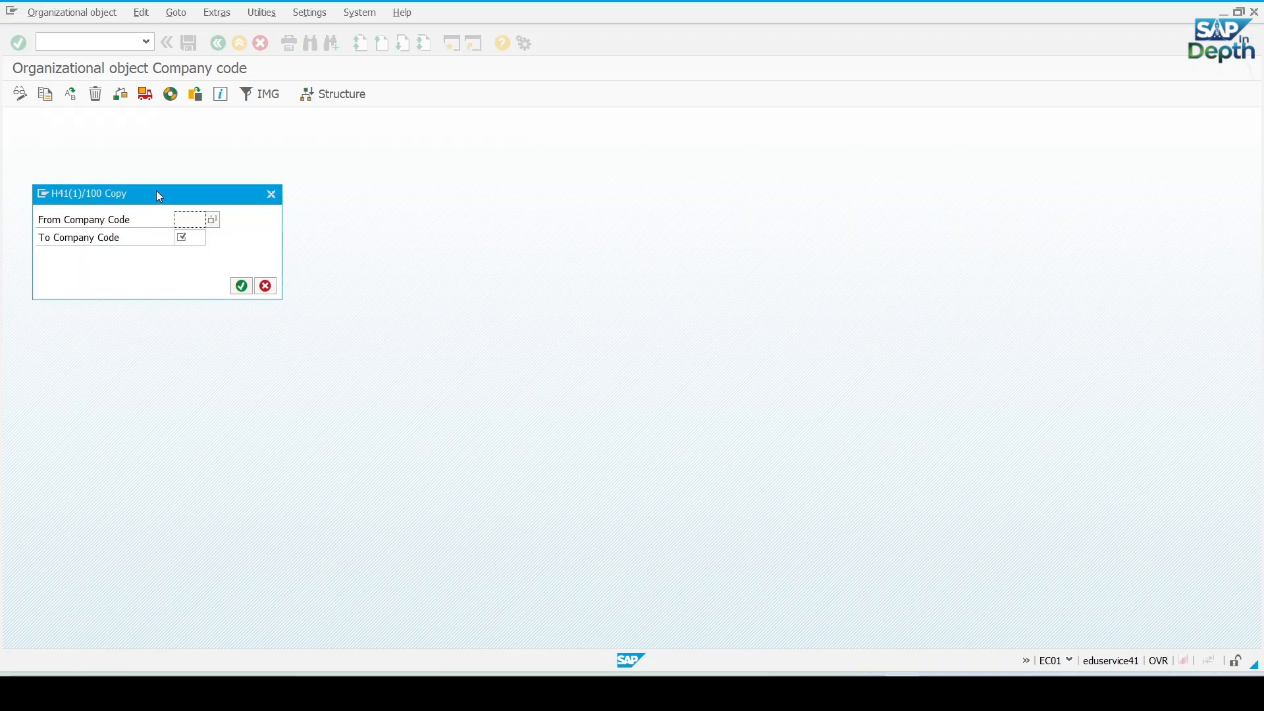
{"action": "left_click_drag", "start_coordinate": [160, 196], "coordinate": [410, 266]}
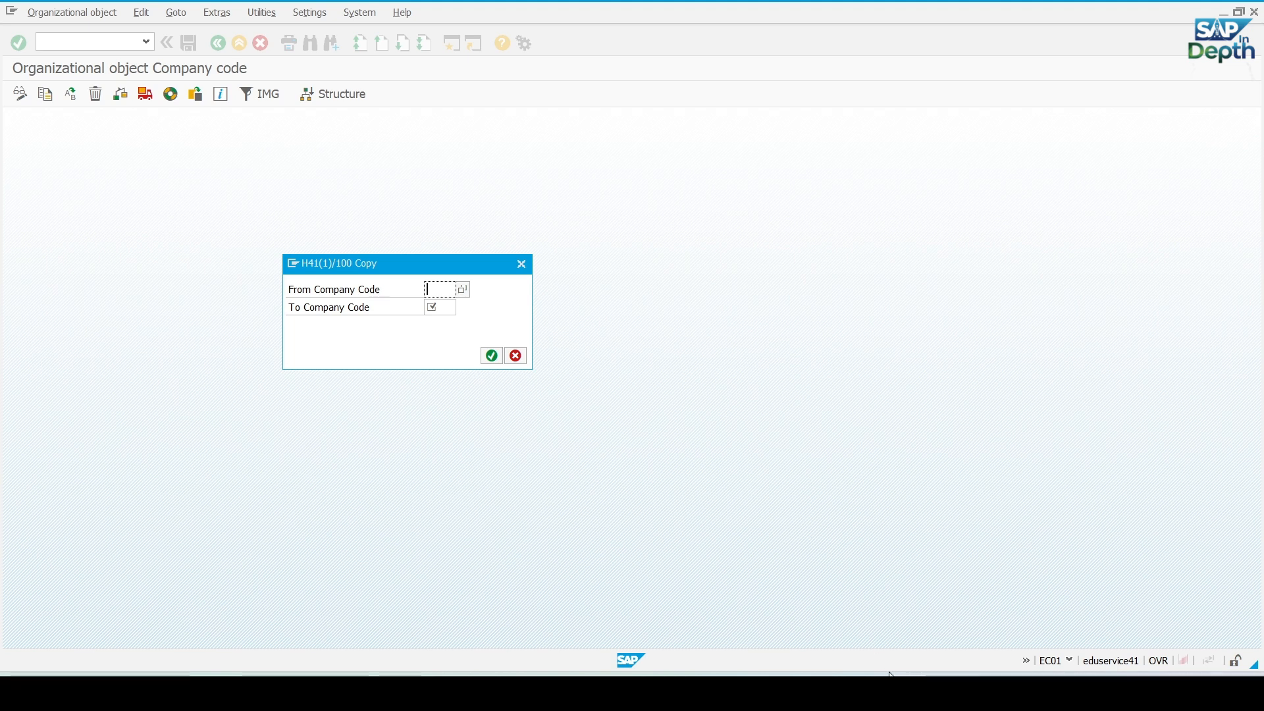
Switch to the MM Organizational Structure workbook in Excel and review the company codes and company names planned on the Company Code sheet.
{"action": "mouse_move", "coordinate": [867, 691]}
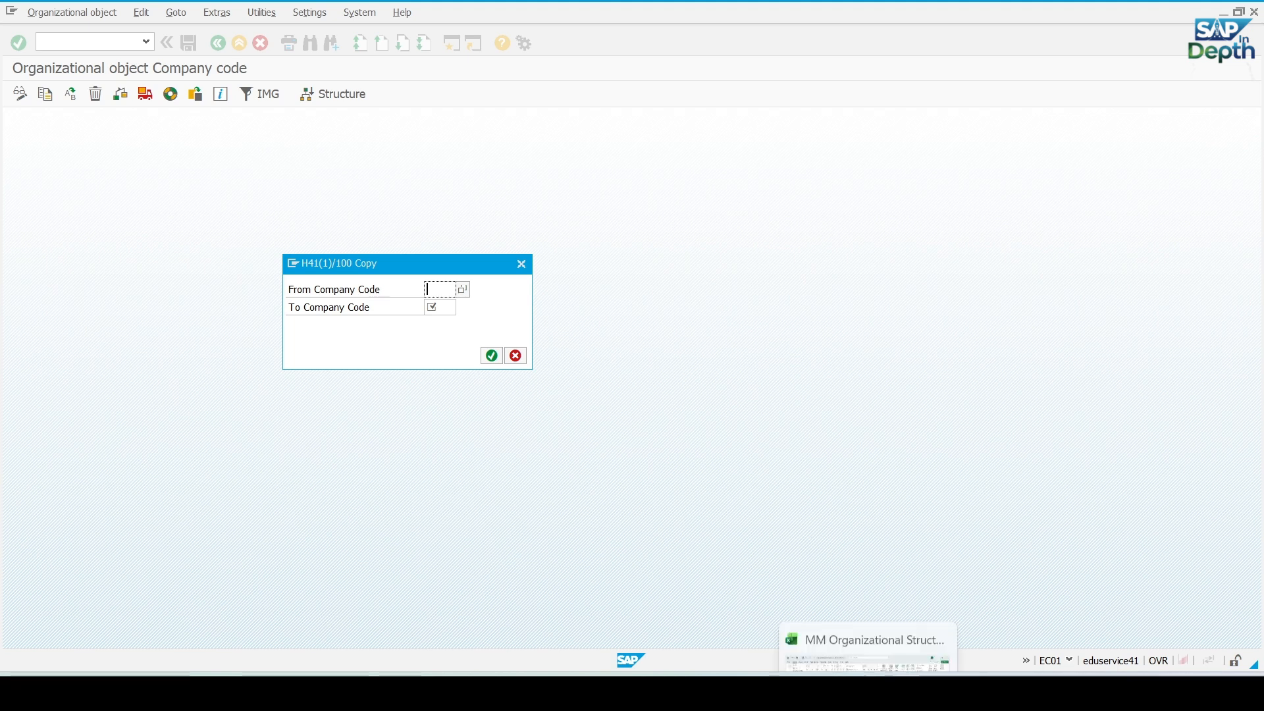
{"action": "left_click", "coordinate": [878, 670]}
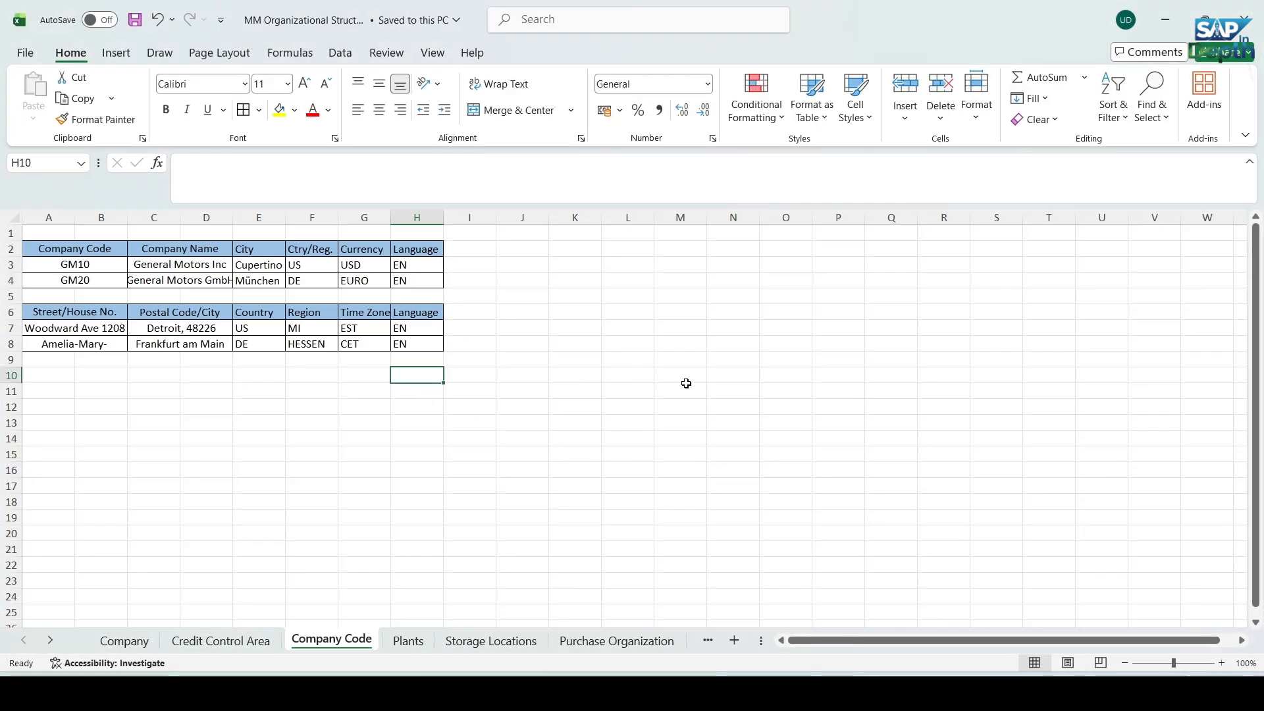
{"action": "left_click", "coordinate": [480, 343]}
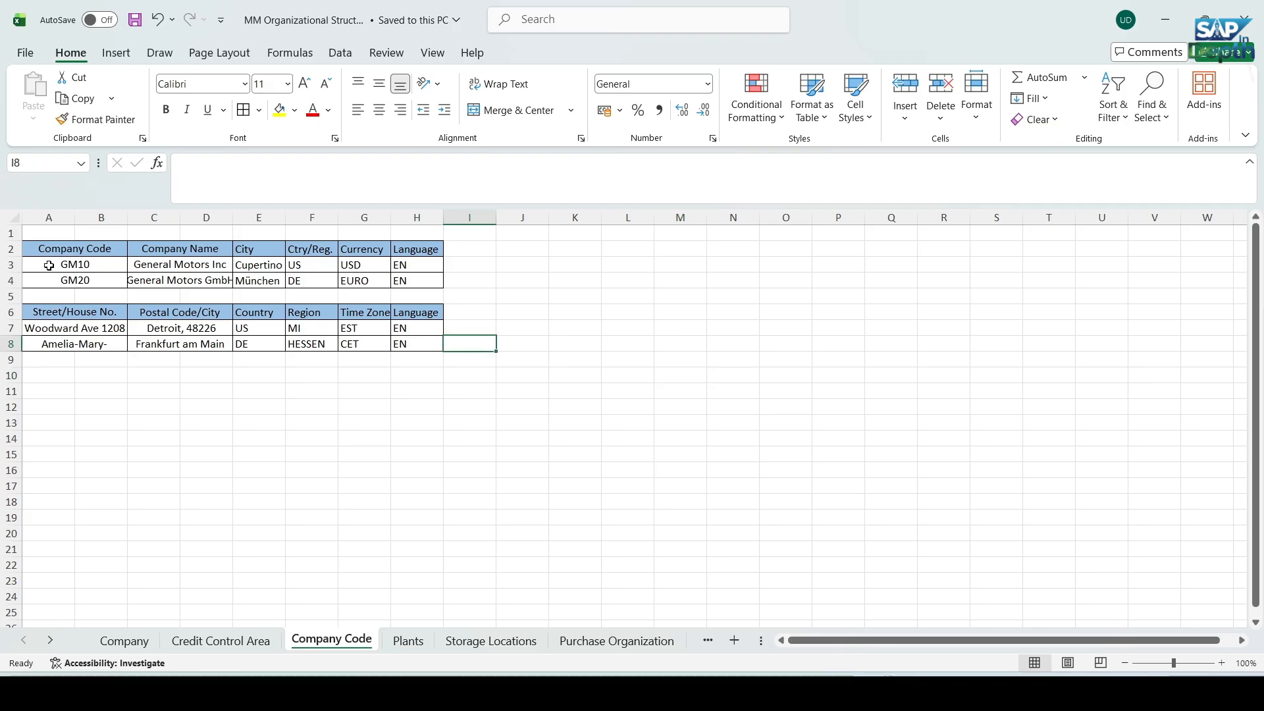
{"action": "left_click_drag", "start_coordinate": [44, 264], "coordinate": [76, 280]}
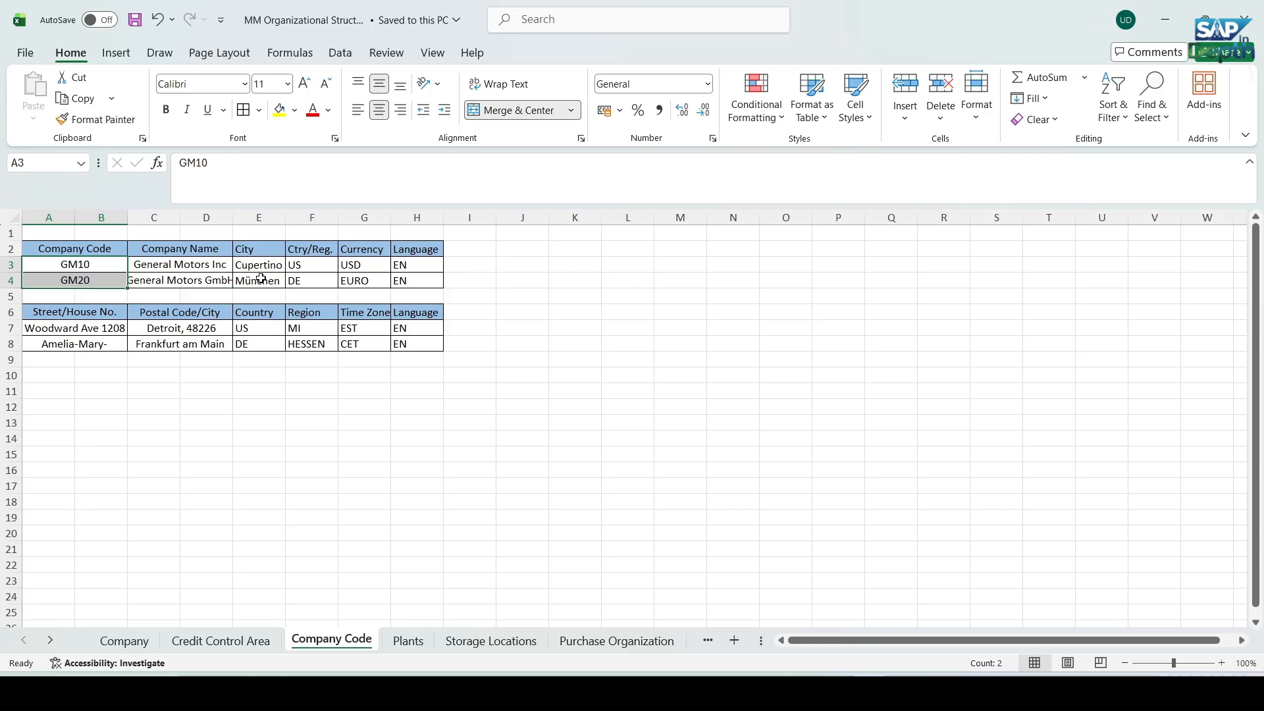
{"action": "left_click", "coordinate": [577, 296]}
{"action": "left_click", "coordinate": [196, 262]}
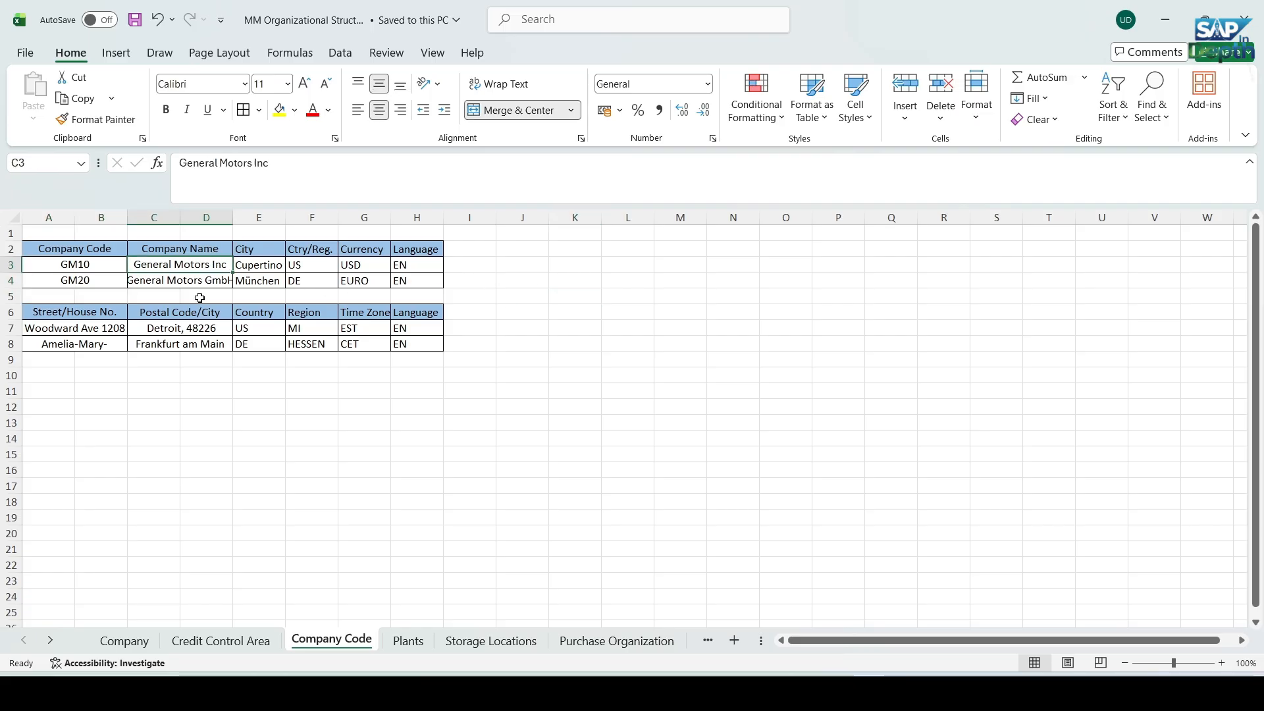
{"action": "left_click", "coordinate": [174, 283]}
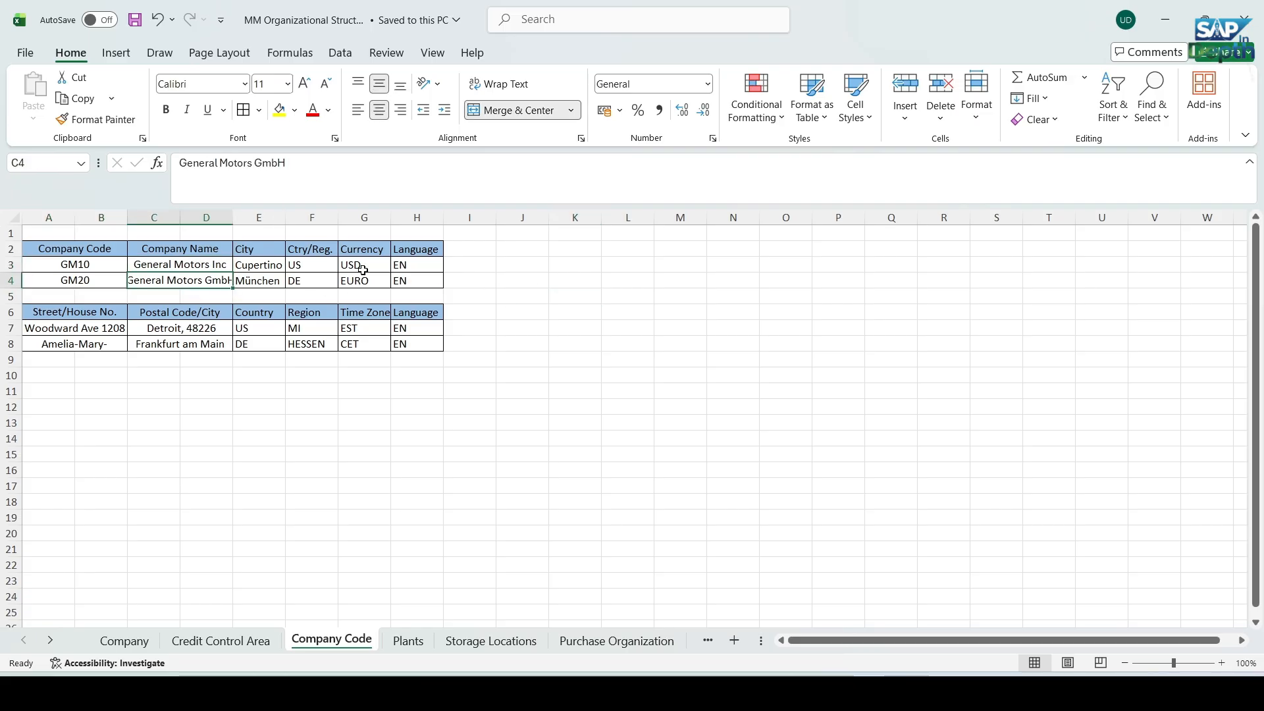
{"action": "left_click", "coordinate": [484, 345]}
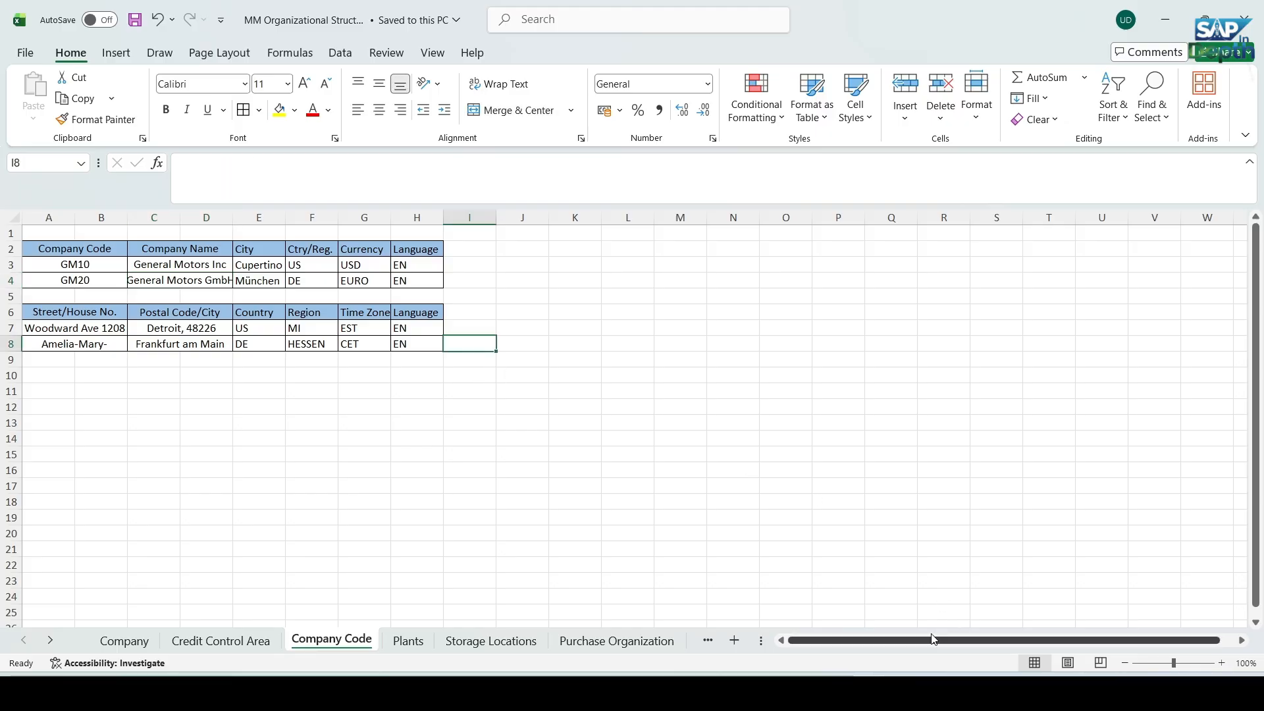
Check the company code T-codes in the Word document, then cancel the copy in SAP and back out to SAP Easy Access.
{"action": "left_click", "coordinate": [835, 691]}
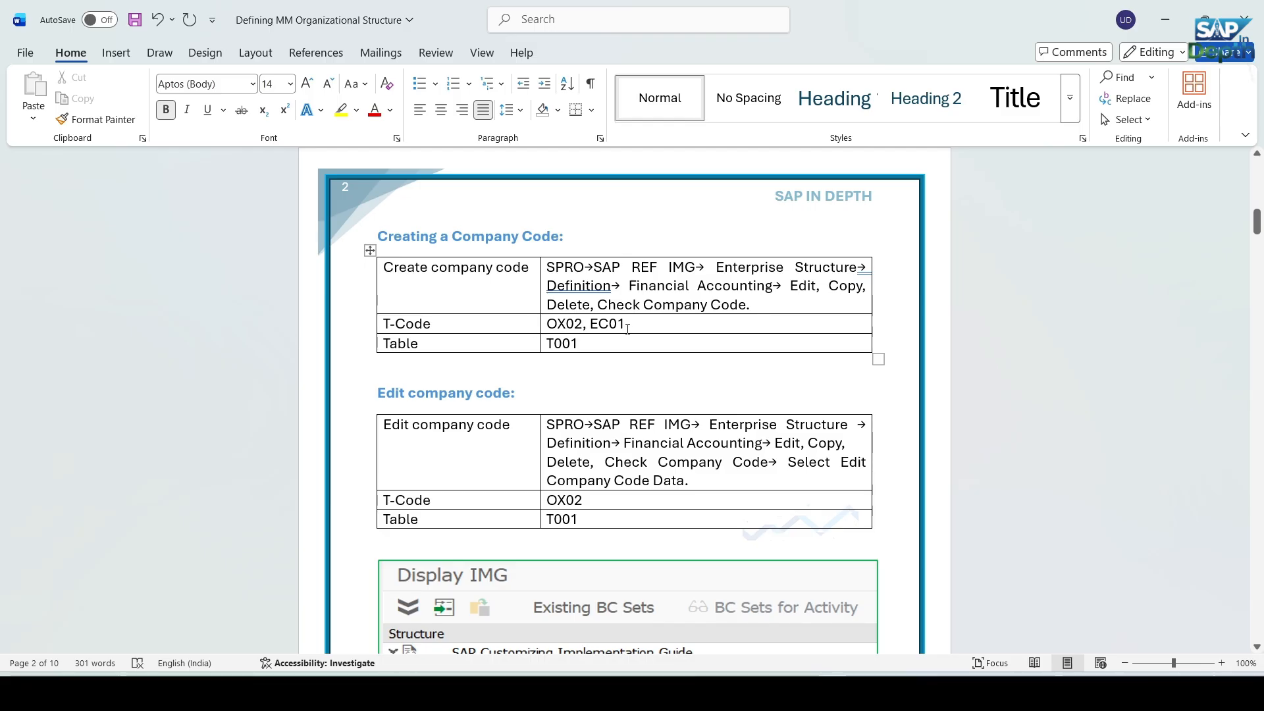
{"action": "left_click", "coordinate": [904, 694]}
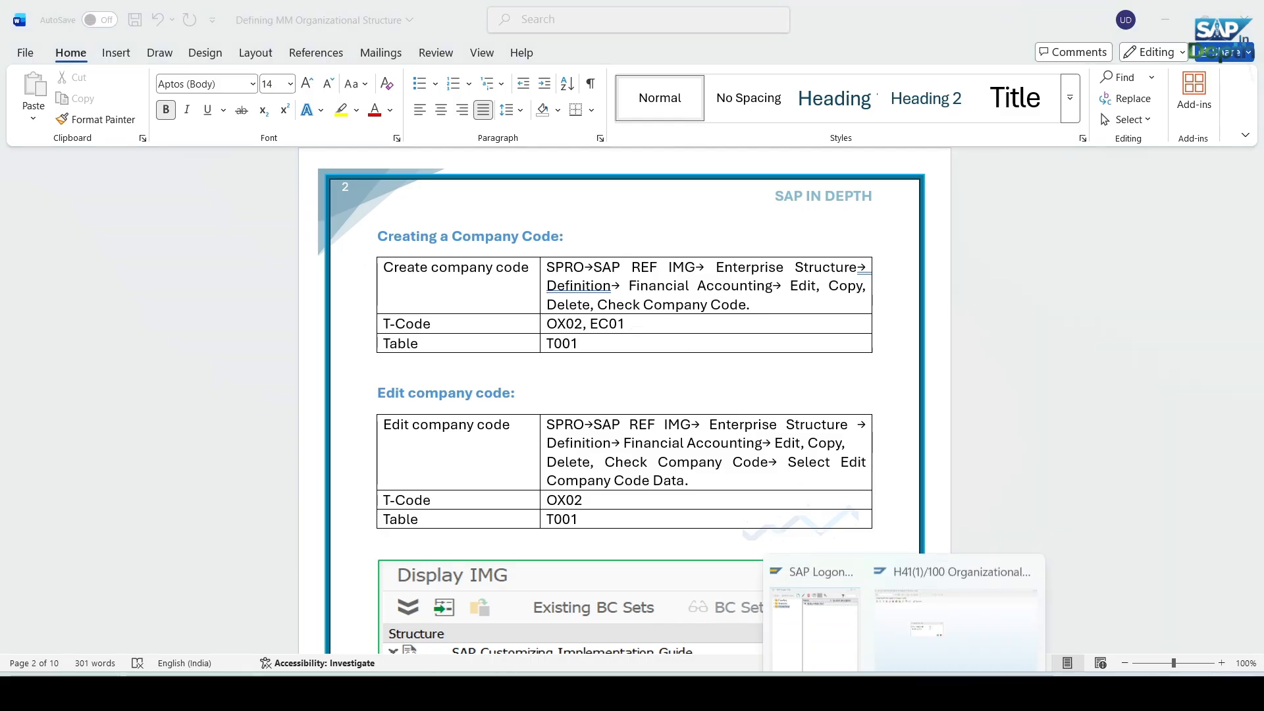
{"action": "left_click", "coordinate": [924, 618]}
{"action": "left_click", "coordinate": [515, 354]}
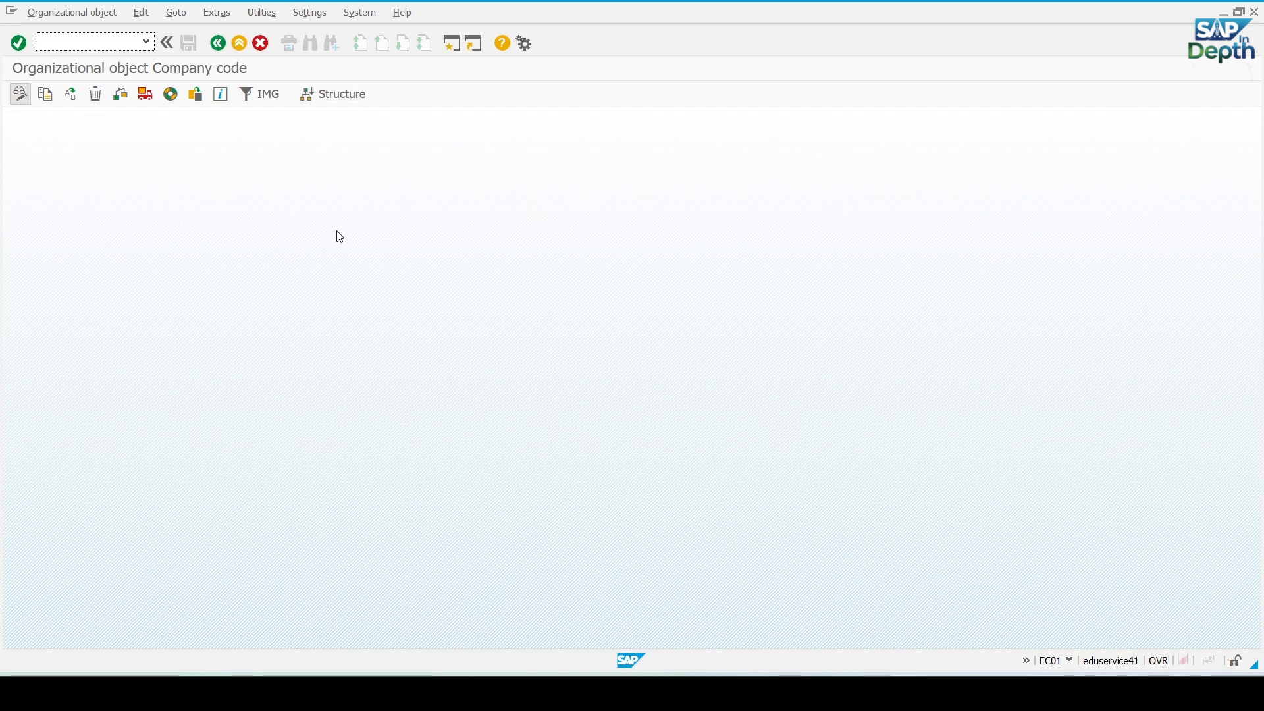
{"action": "left_click", "coordinate": [218, 42]}
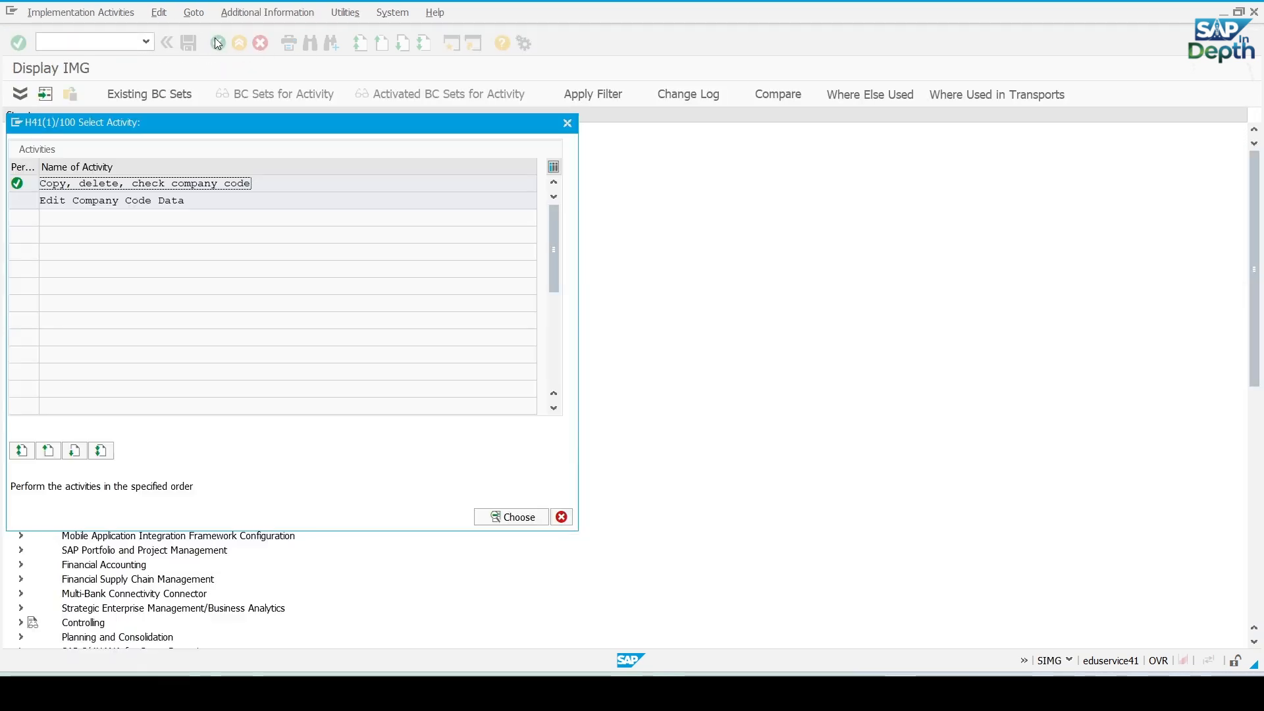
{"action": "left_click", "coordinate": [561, 516]}
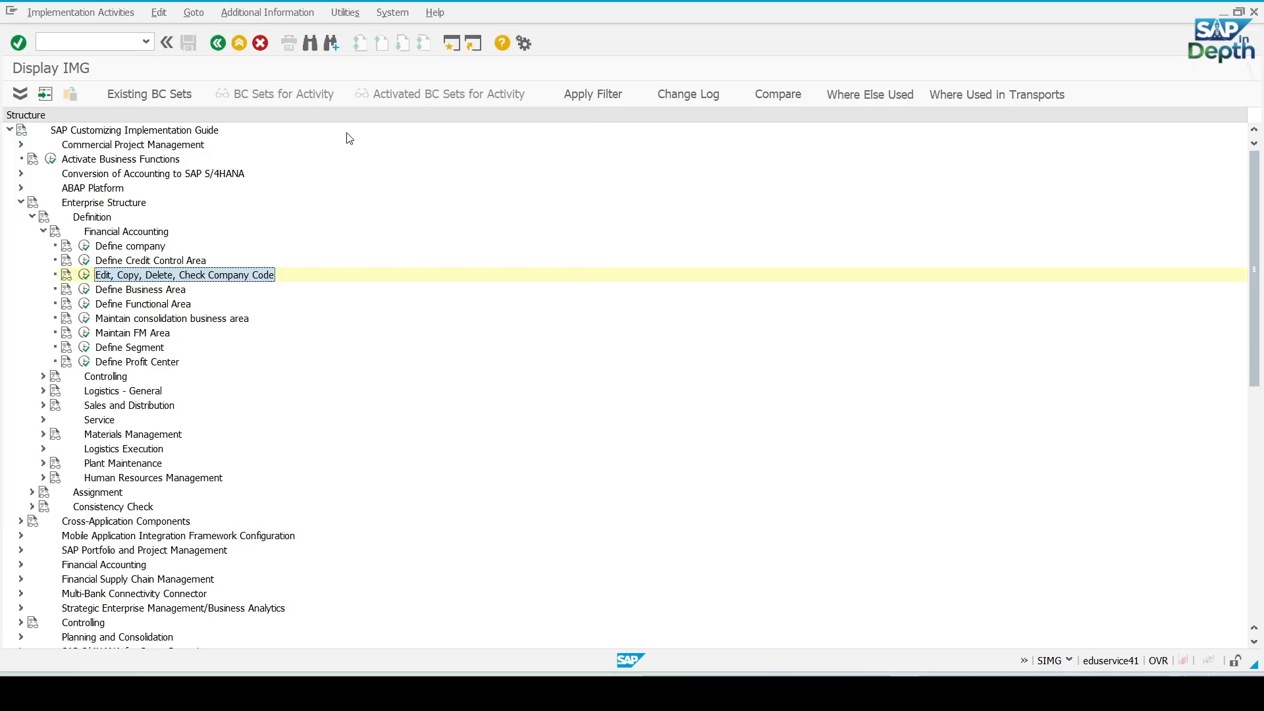
{"action": "left_click", "coordinate": [218, 42]}
{"action": "left_click", "coordinate": [218, 42]}
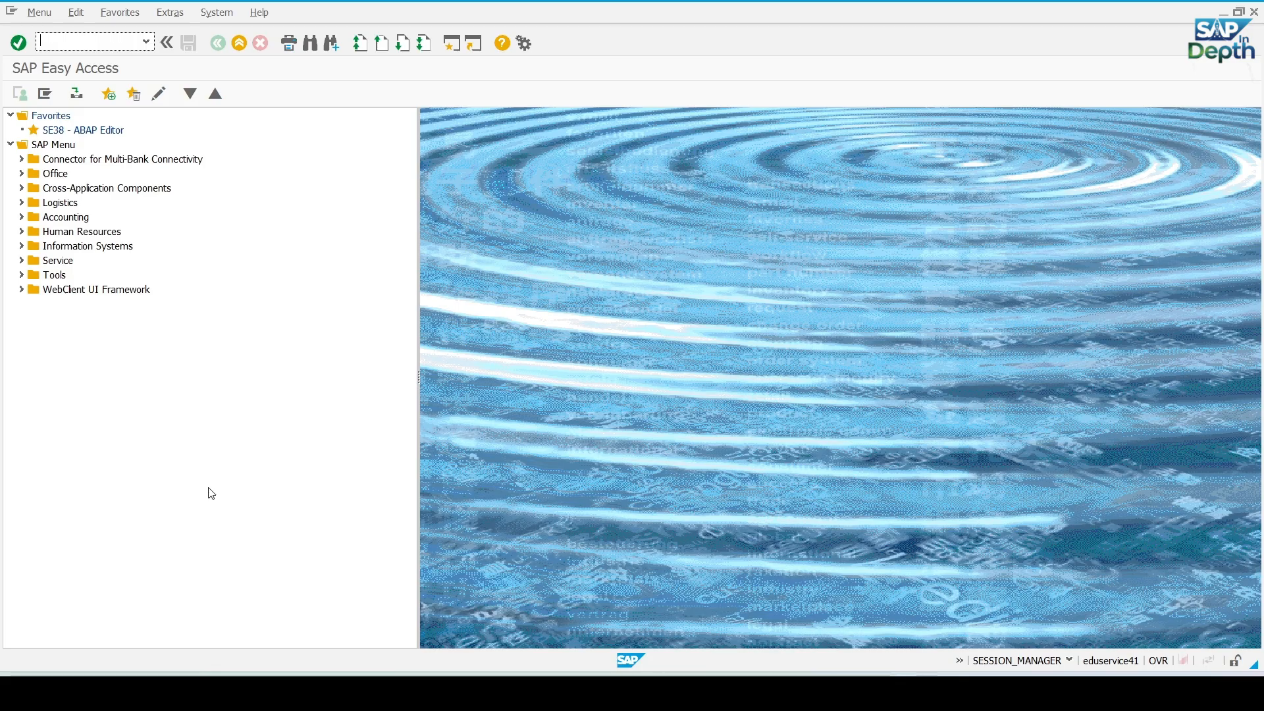
Open the company code transactions OX02 and EC01 one after the other, returning to SAP Easy Access after each.
{"action": "type", "text": "OX02"}
{"action": "key", "text": "Return"}
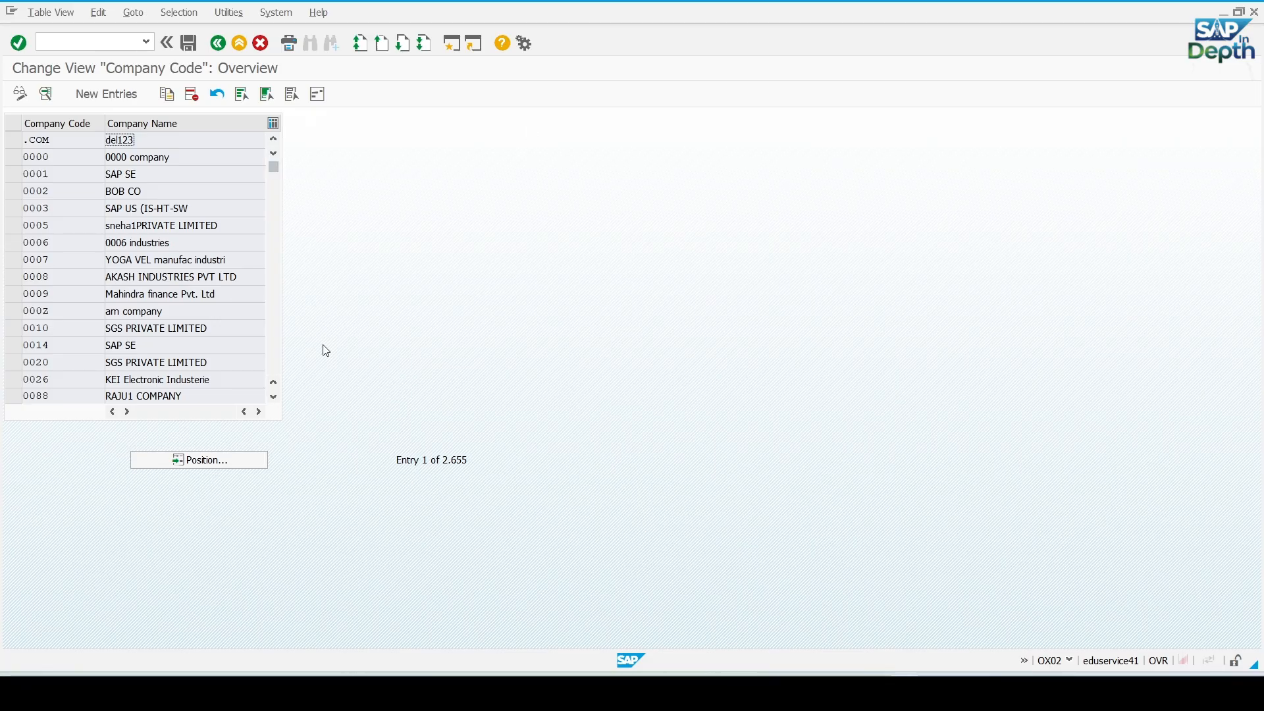
{"action": "left_click", "coordinate": [218, 43]}
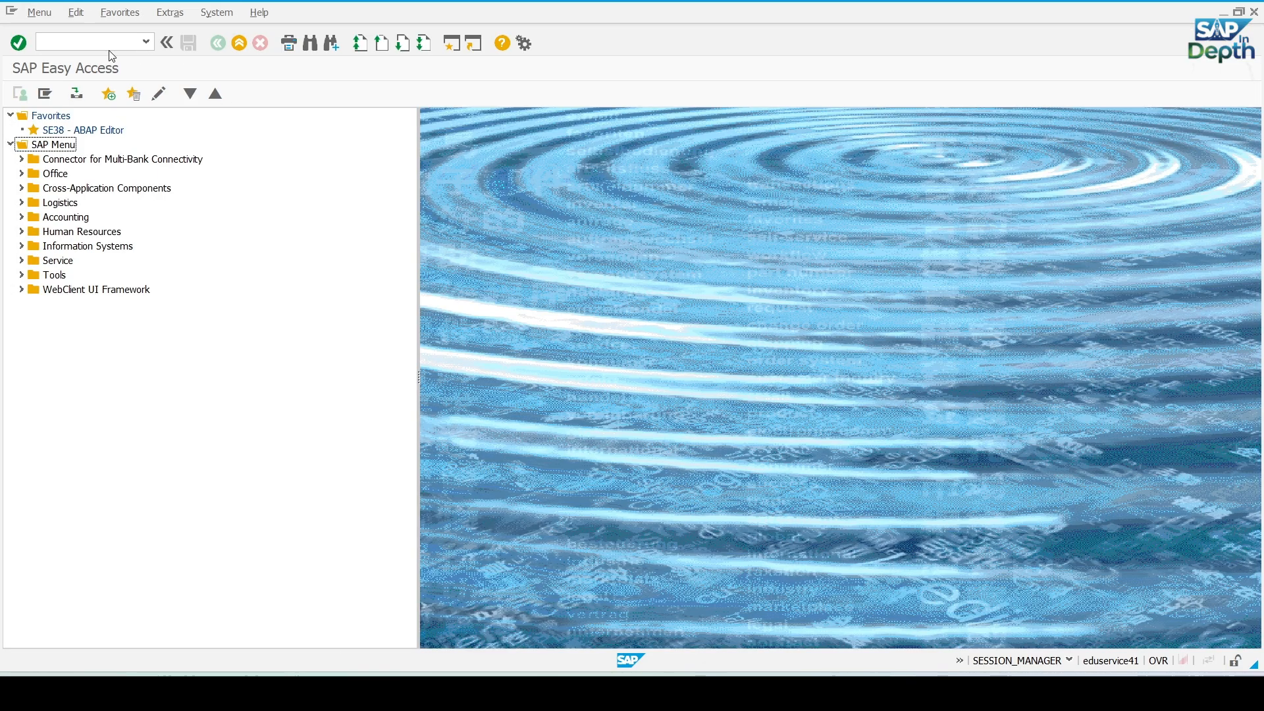
{"action": "type", "text": "EC01"}
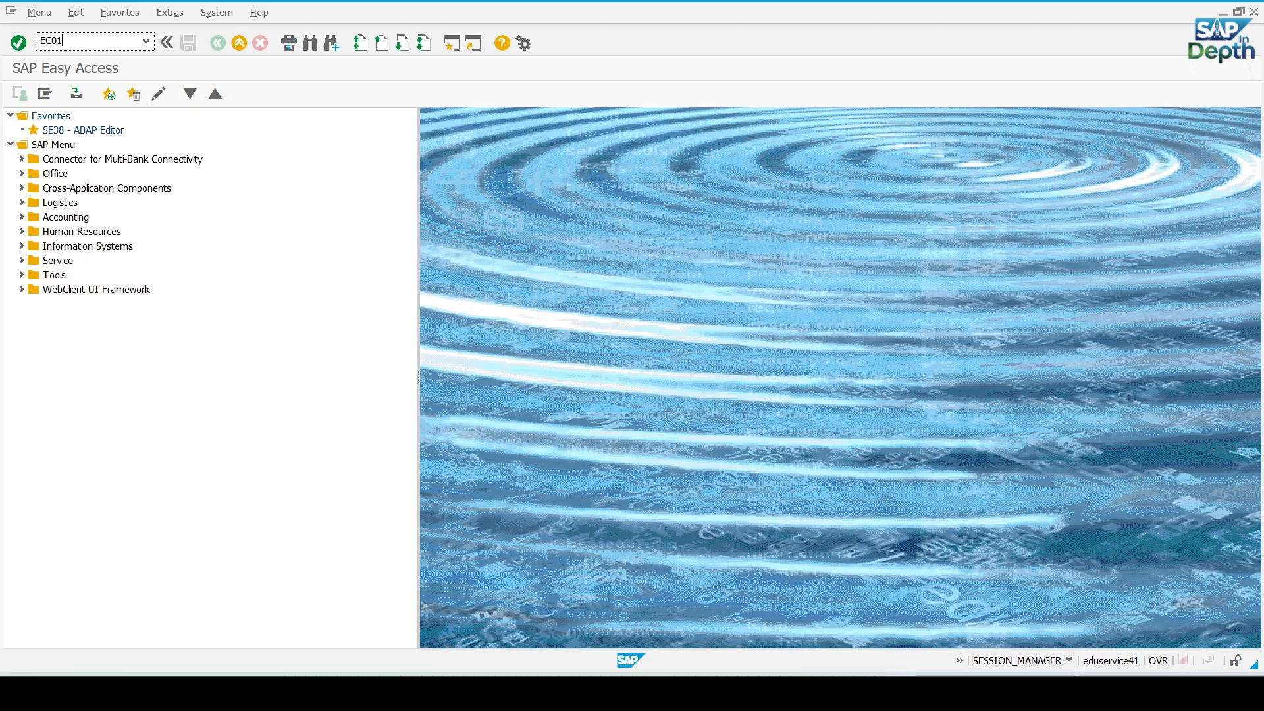
{"action": "key", "text": "Return"}
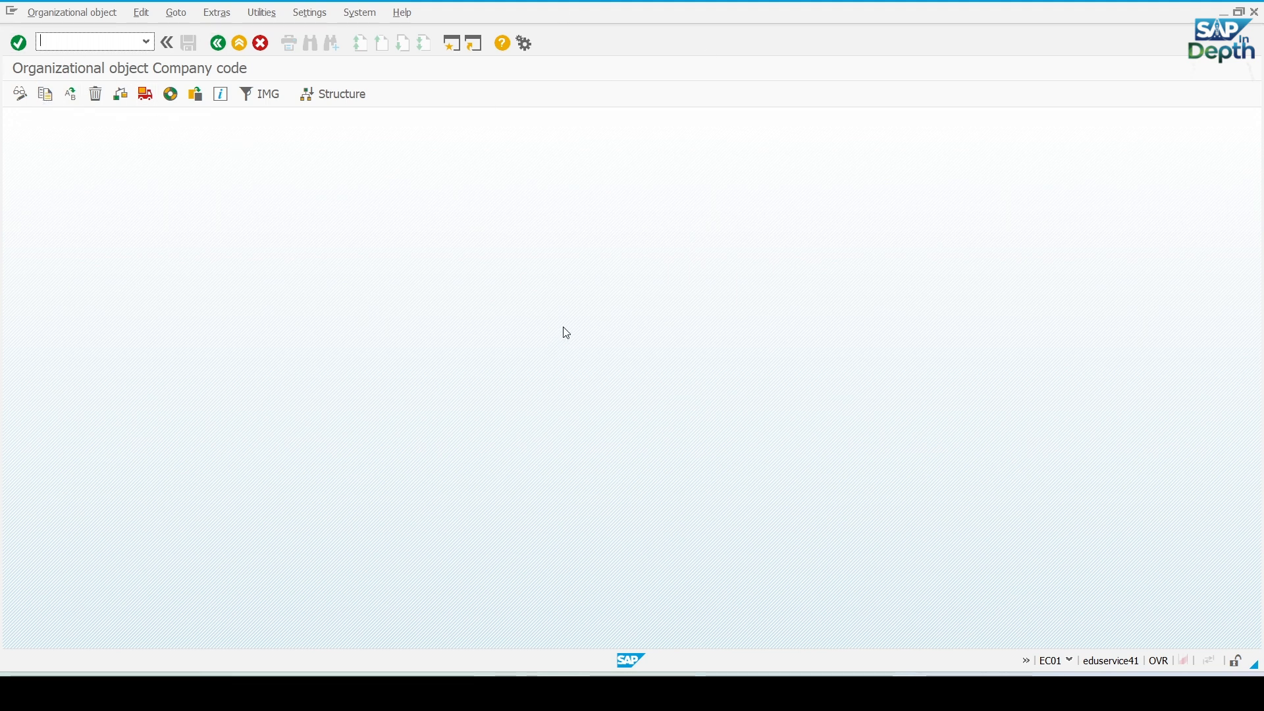
{"action": "left_click", "coordinate": [221, 44]}
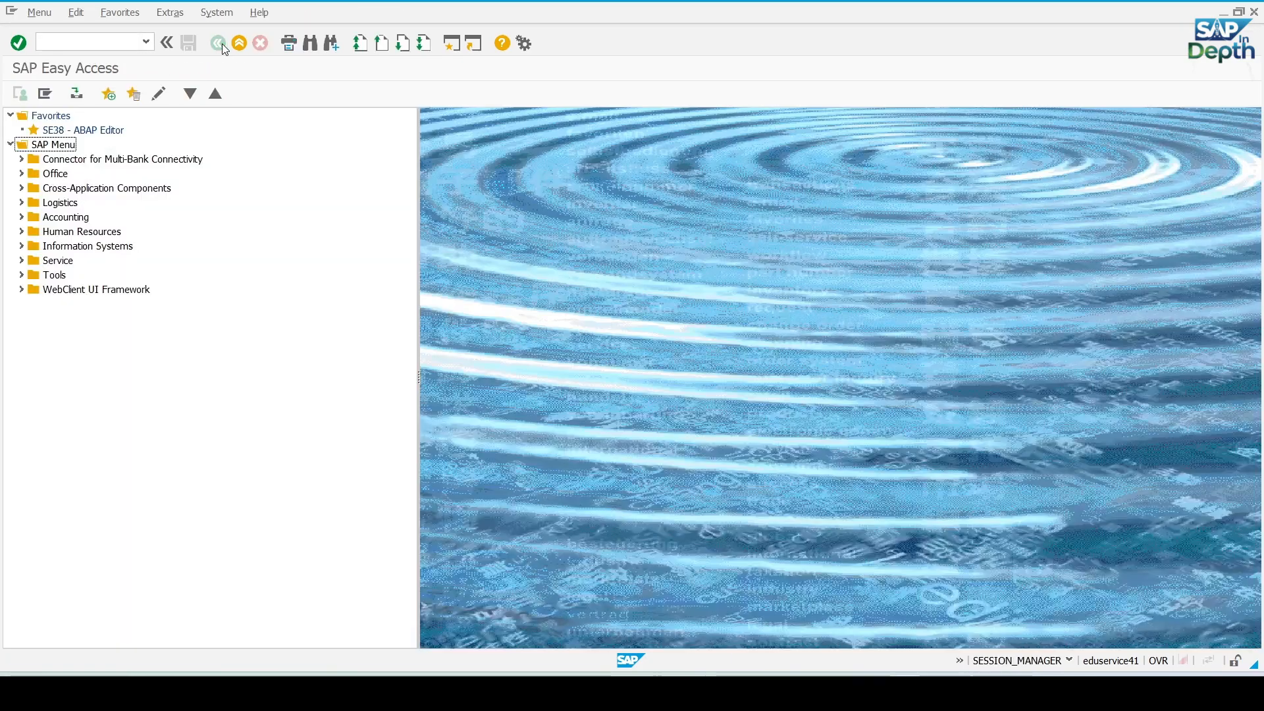
Rerun transaction EC01, consult the company code T-codes in the Word document, and return to SAP Easy Access.
{"action": "left_click", "coordinate": [67, 46]}
{"action": "type", "text": "EC01"}
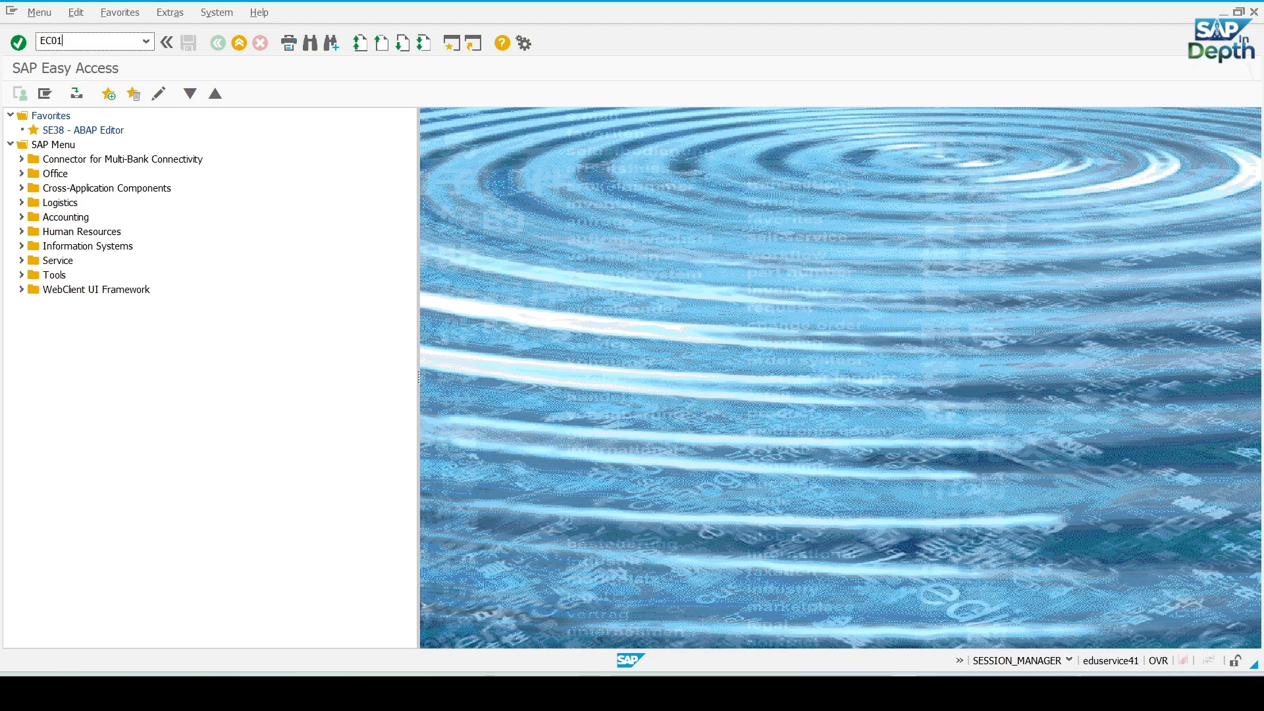
{"action": "key", "text": "Return"}
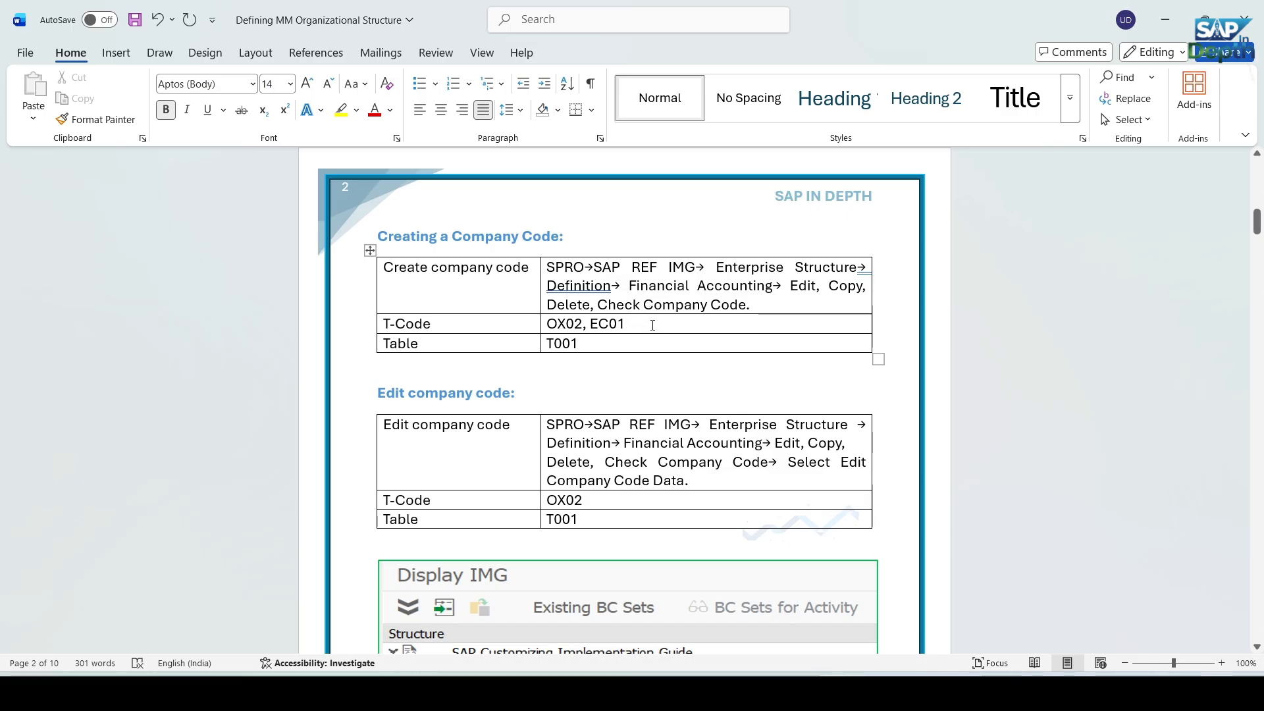
{"action": "left_click", "coordinate": [920, 603]}
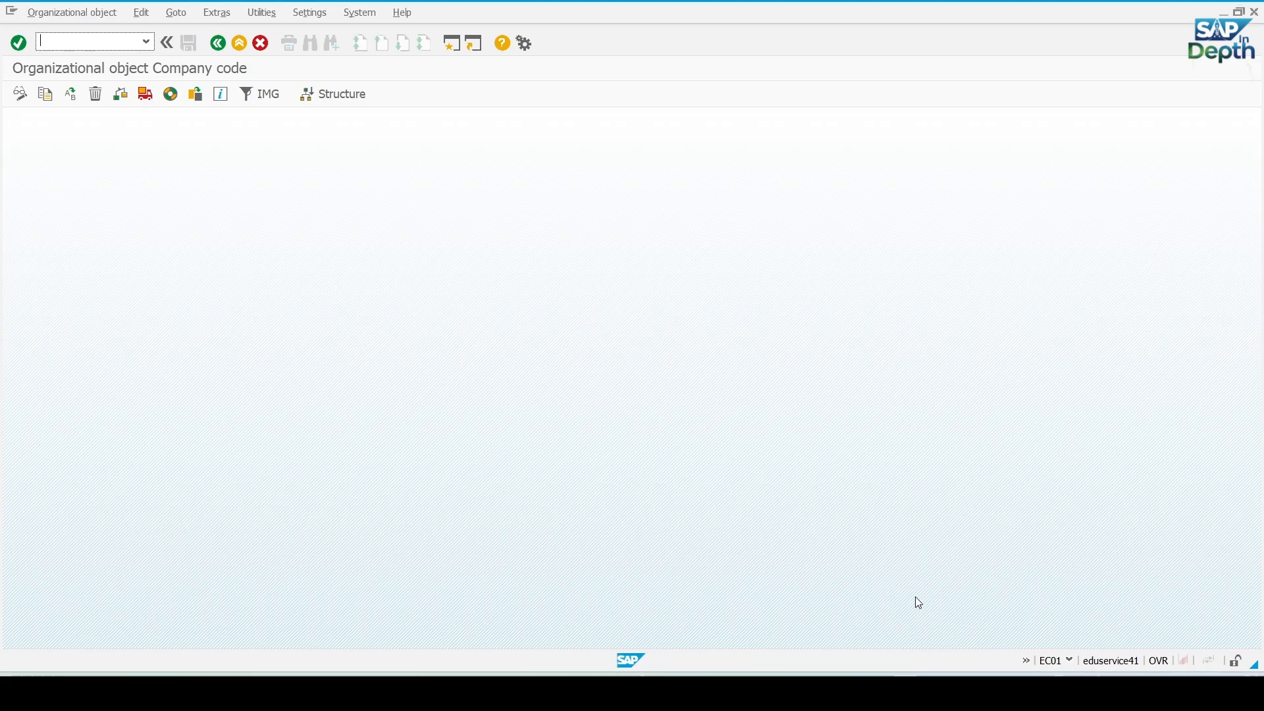
{"action": "left_click", "coordinate": [219, 43]}
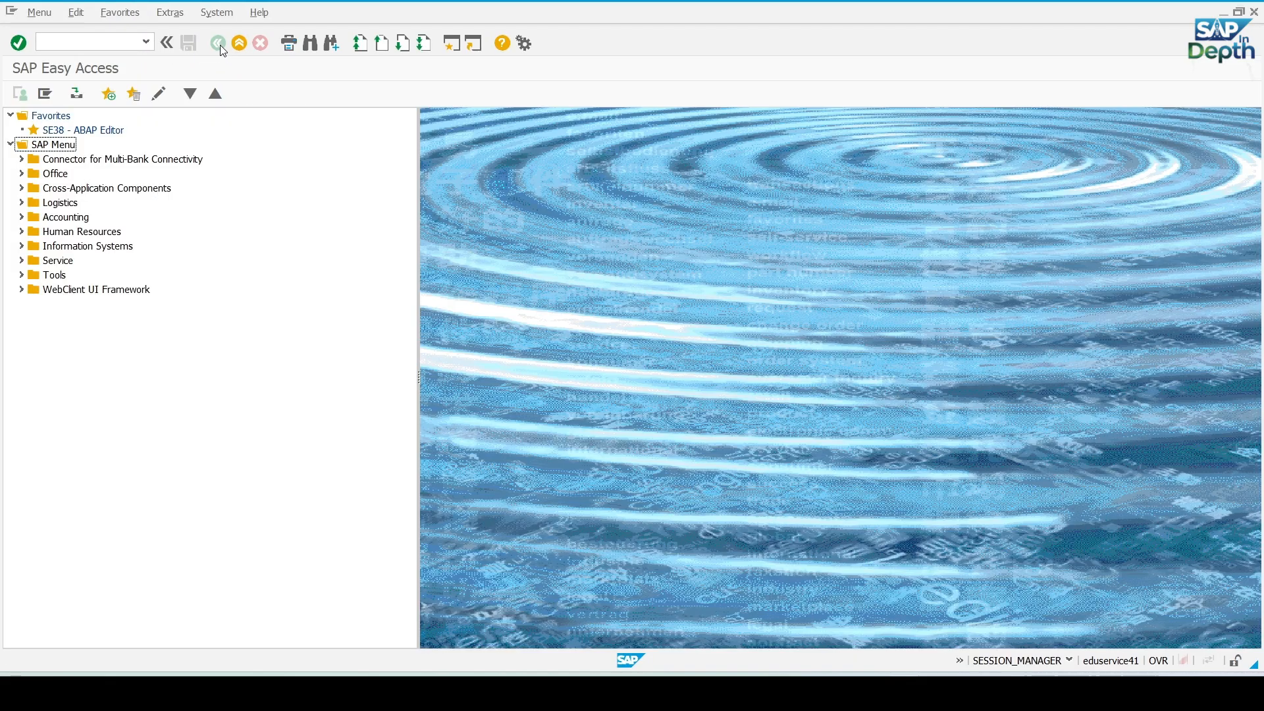
{"action": "left_click", "coordinate": [59, 41]}
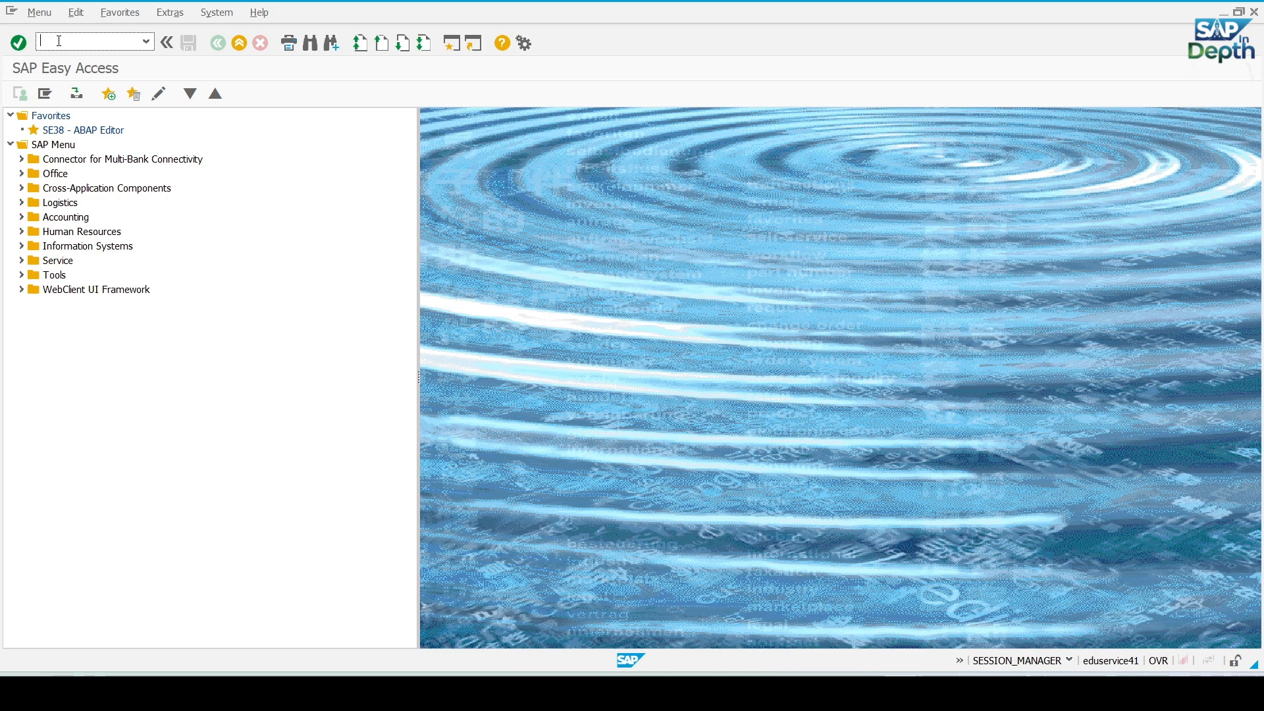
Open the SAP Reference IMG, expand Enterprise Structure > Definition > Financial Accounting, and start the activity for copying, deleting and checking company codes.
{"action": "key", "text": "Return"}
{"action": "left_click", "coordinate": [95, 105]}
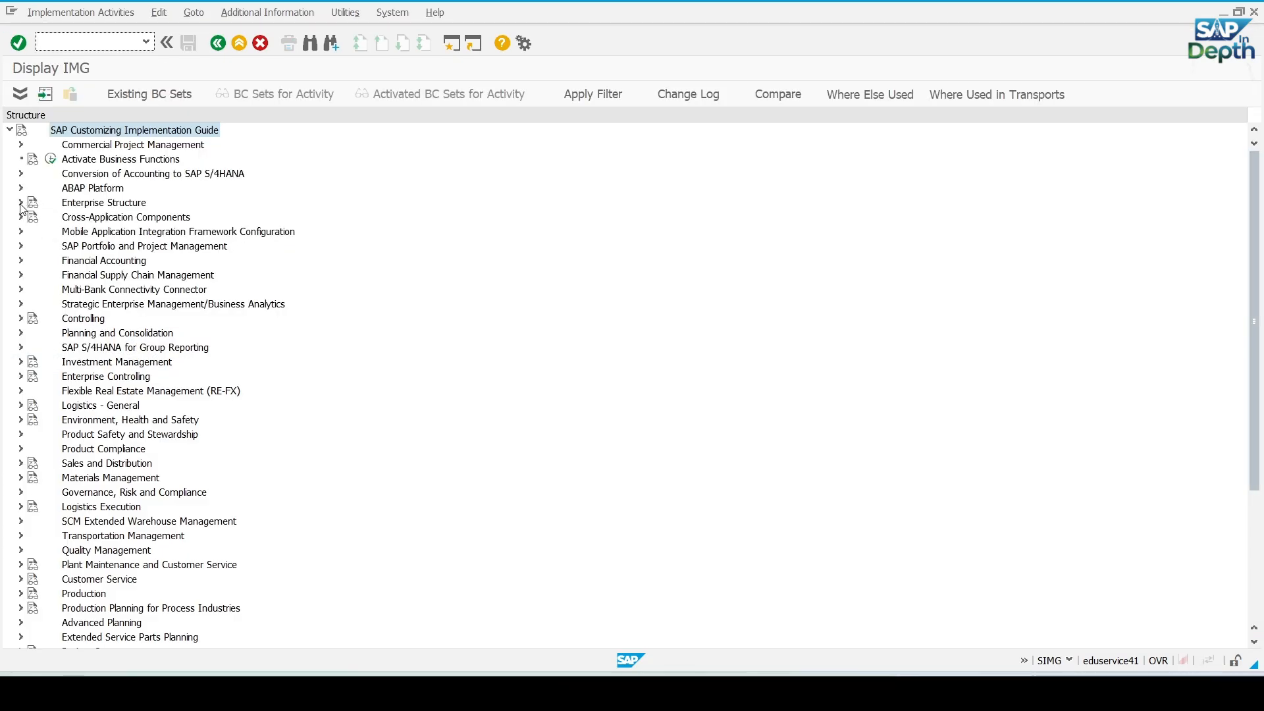
{"action": "left_click", "coordinate": [20, 204]}
{"action": "left_click", "coordinate": [31, 218]}
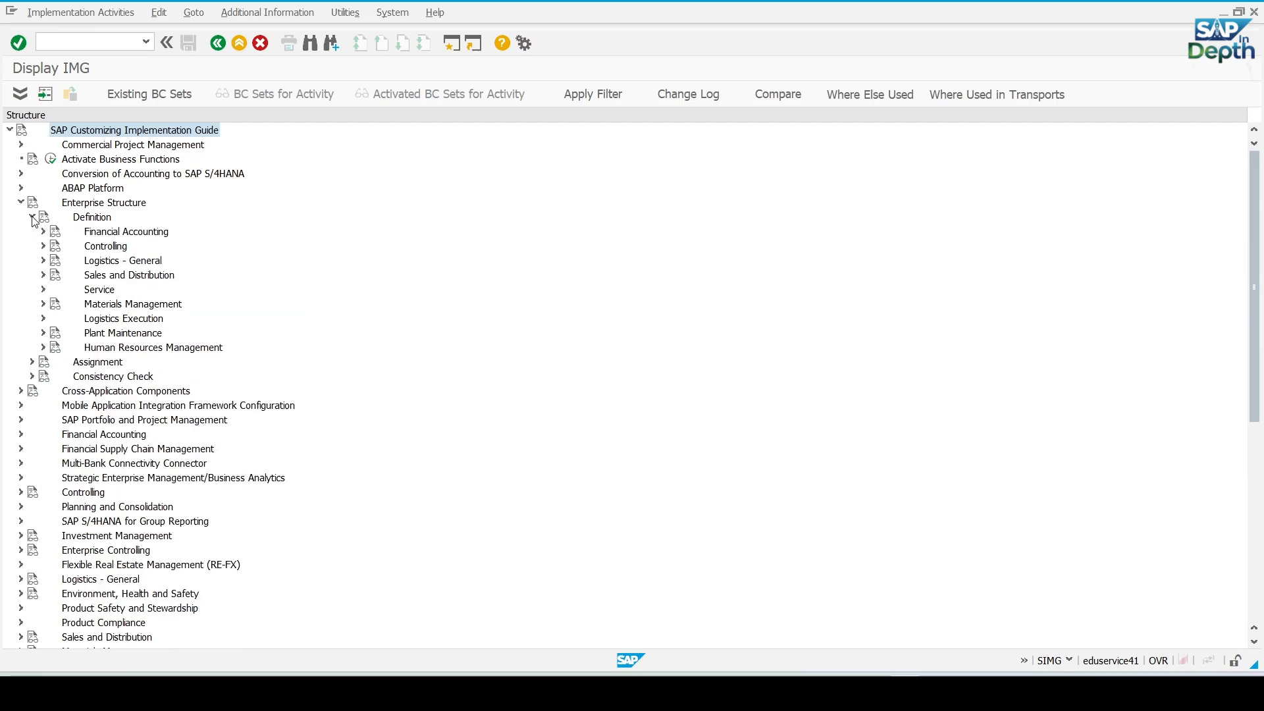
{"action": "left_click", "coordinate": [43, 232]}
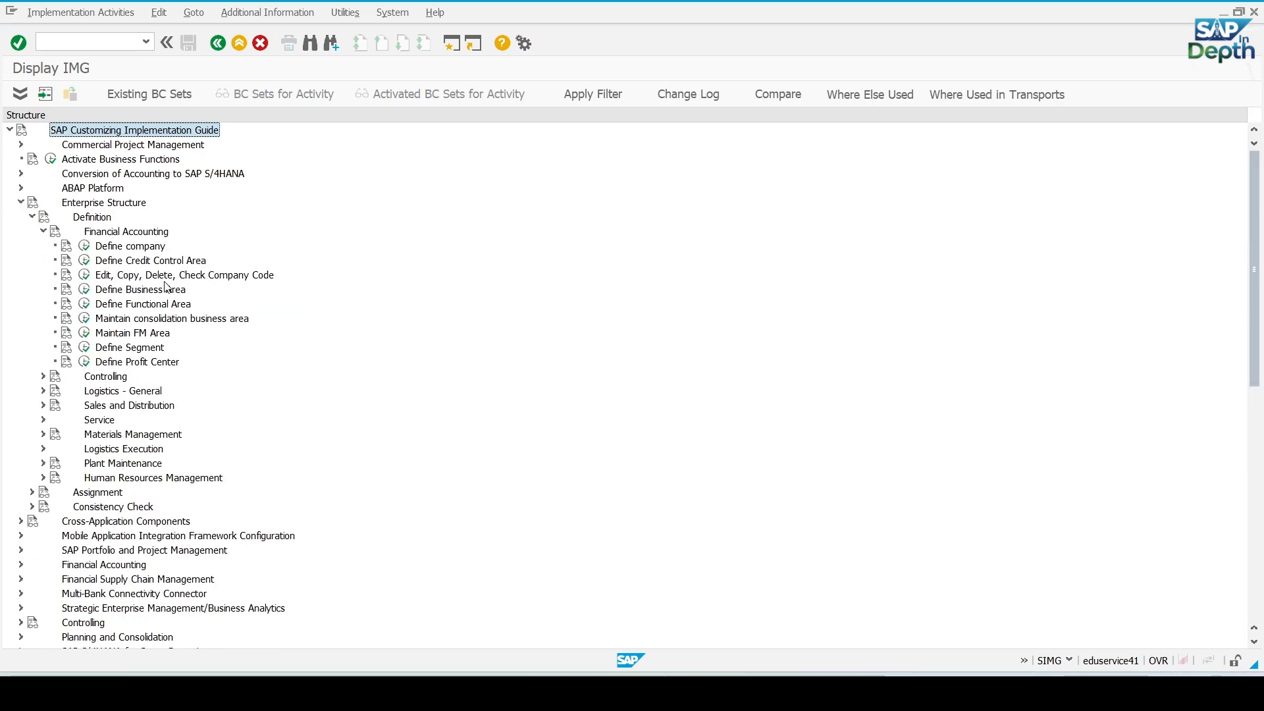
{"action": "left_click", "coordinate": [85, 274]}
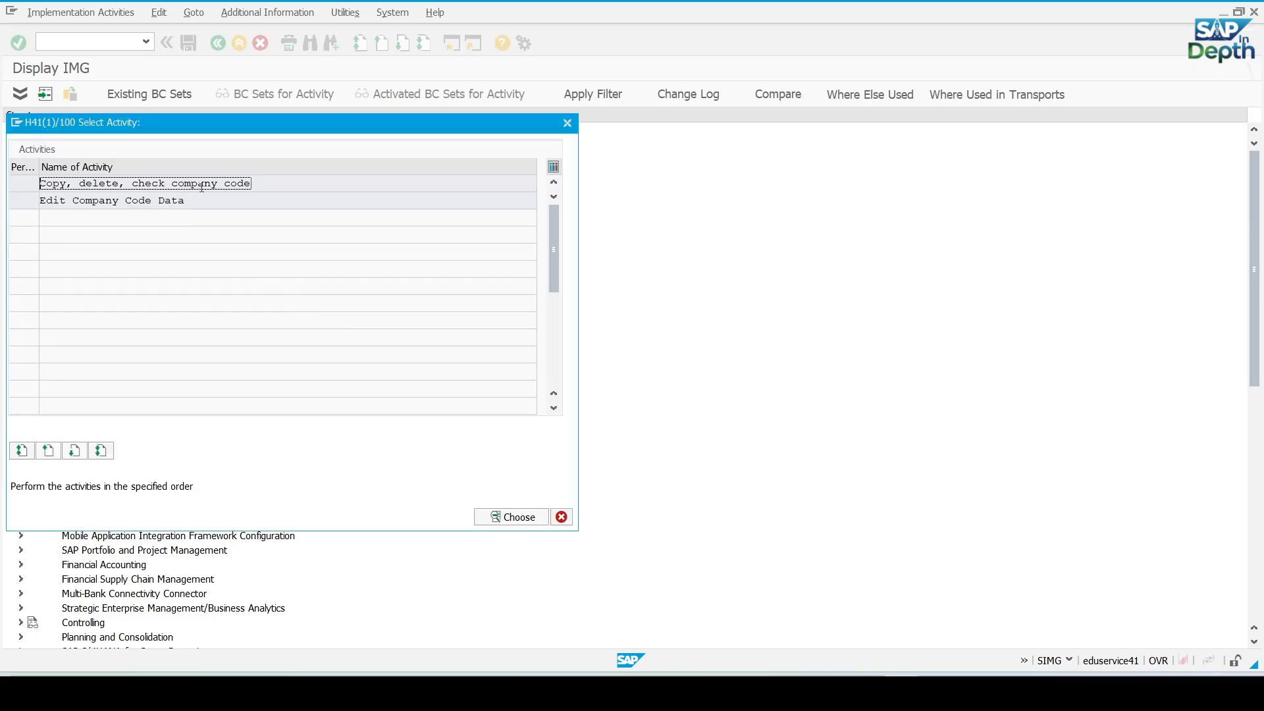
{"action": "double_click", "coordinate": [193, 184]}
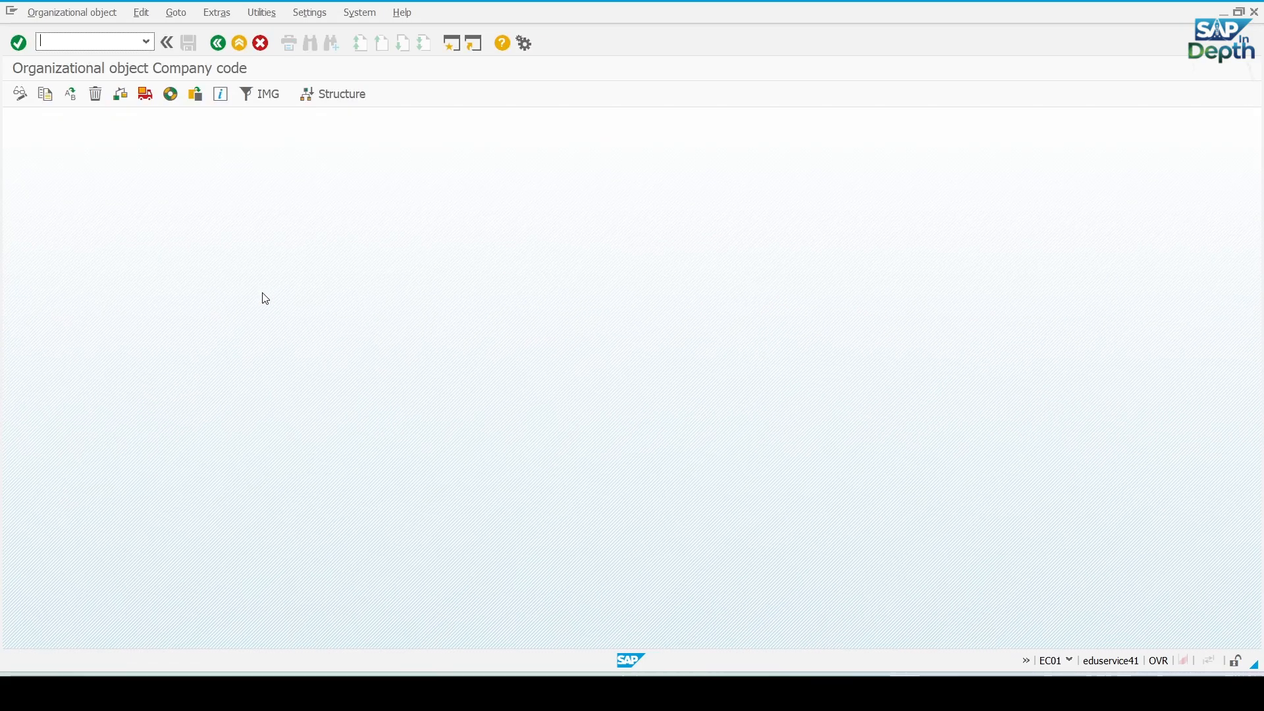
Start copying a company code and choose 0001 (SAP SE, Walldorf) as the source company code.
{"action": "left_click", "coordinate": [45, 95]}
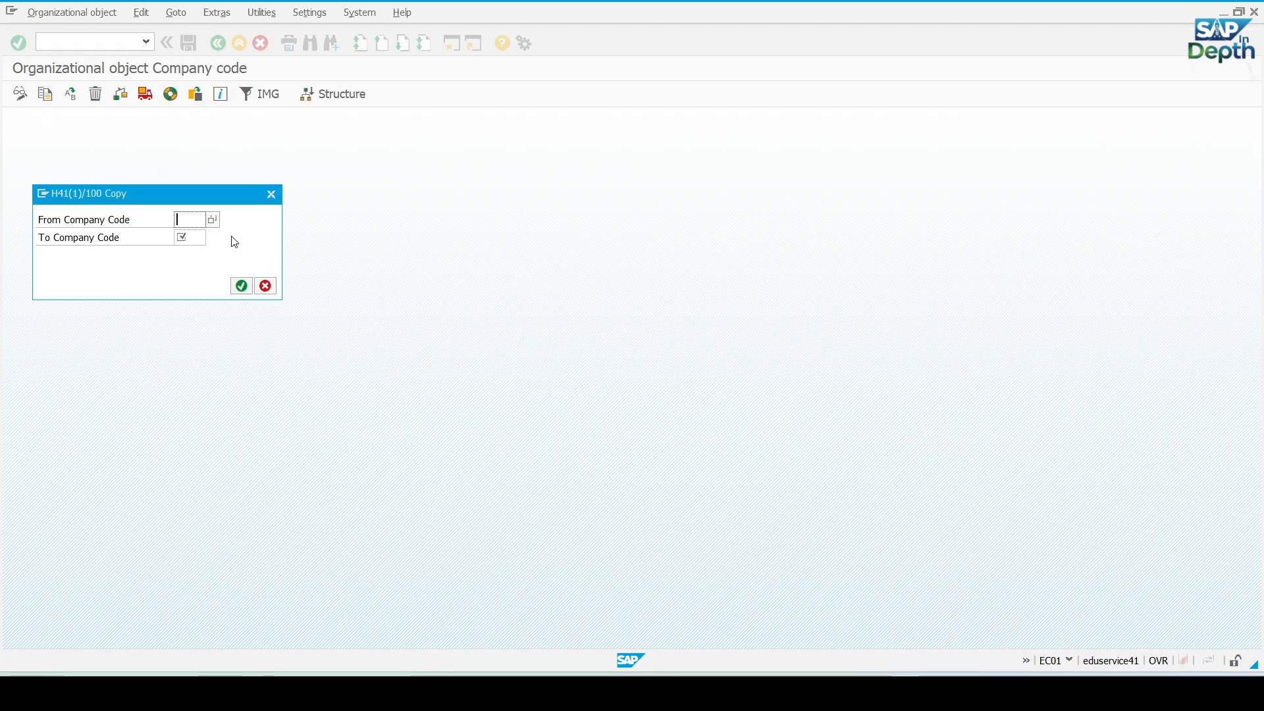
{"action": "left_click", "coordinate": [213, 220]}
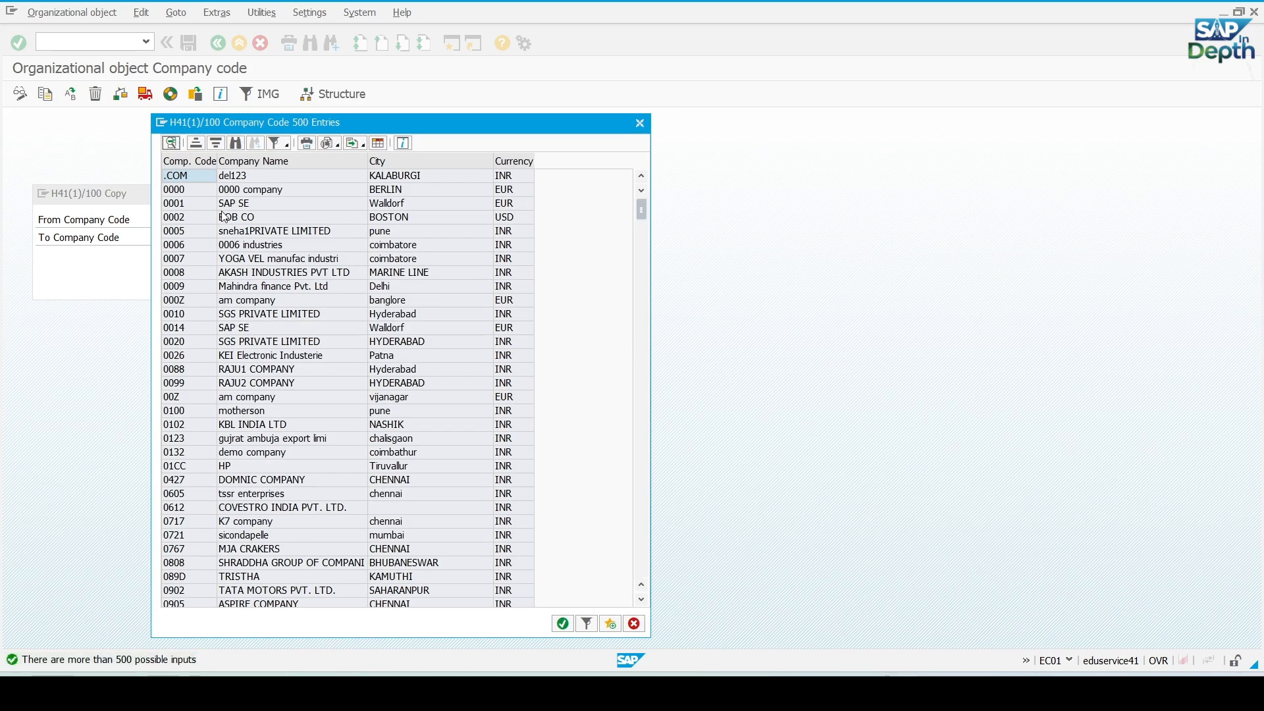
{"action": "double_click", "coordinate": [186, 204]}
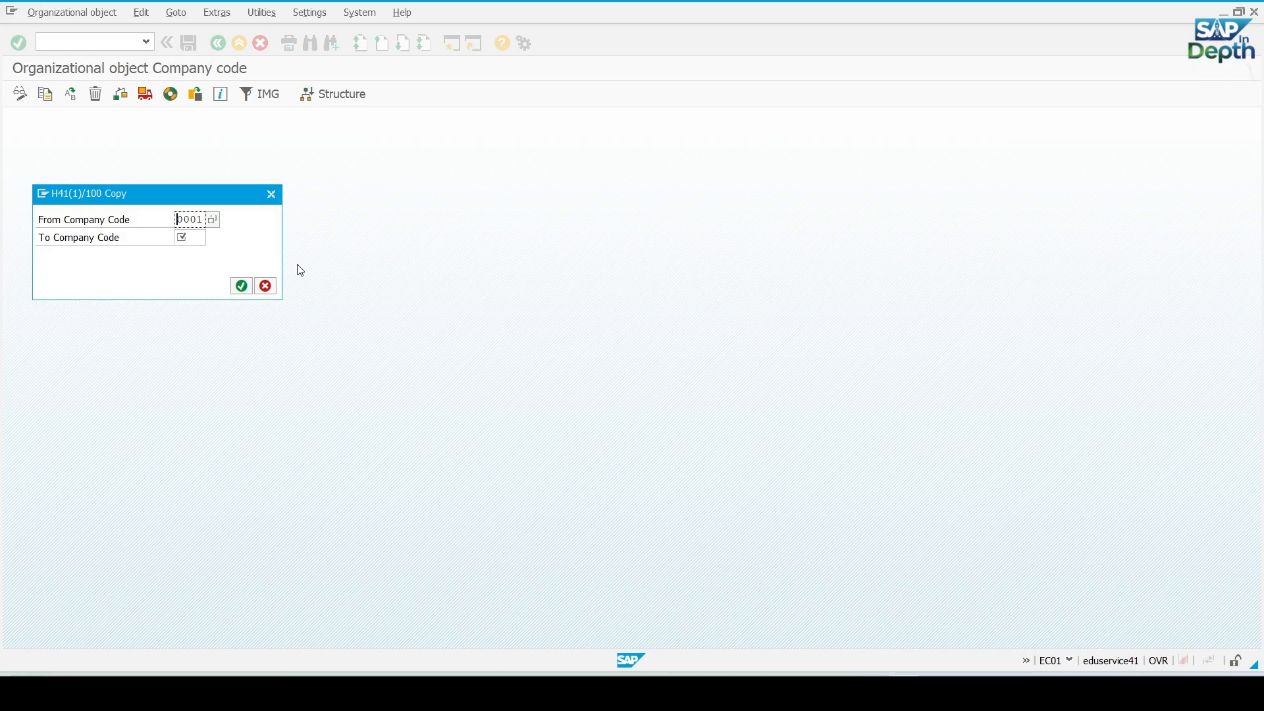
Switch to Excel, copy company code GM10 from the Company Code sheet, review the planned data, and switch back to the SAP copy dialog.
{"action": "key", "text": "alt+Tab"}
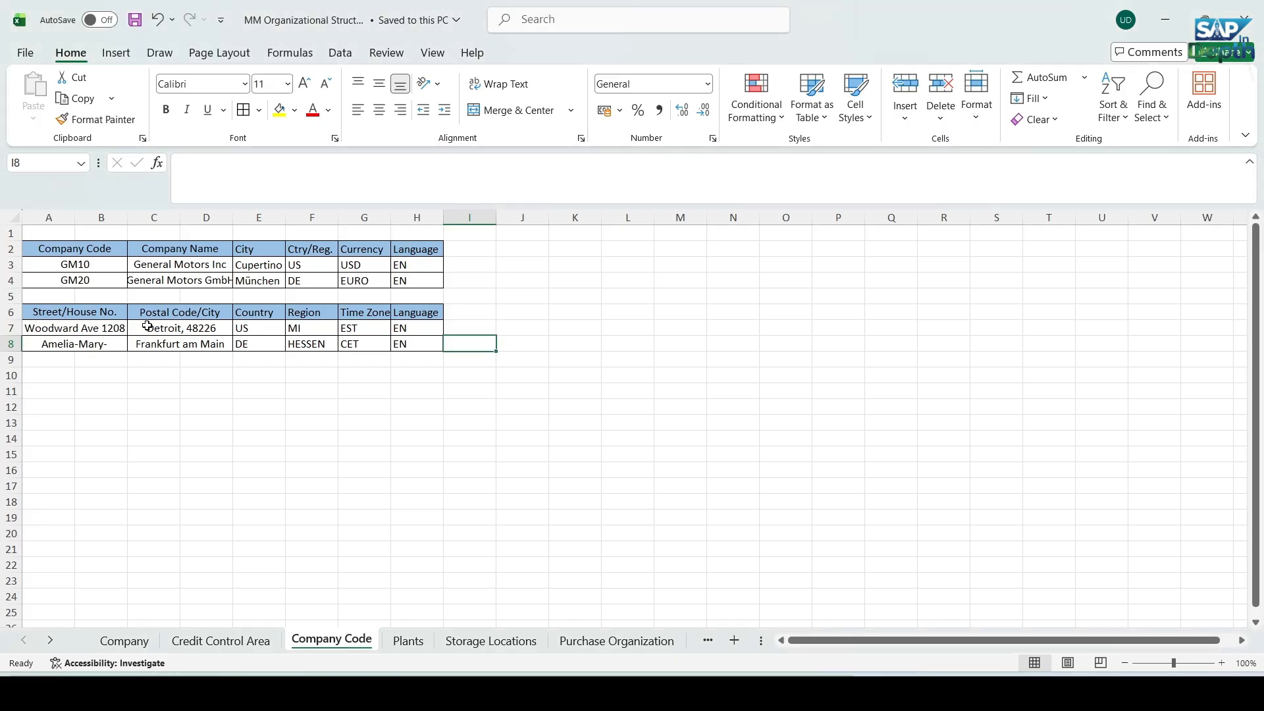
{"action": "left_click", "coordinate": [97, 262]}
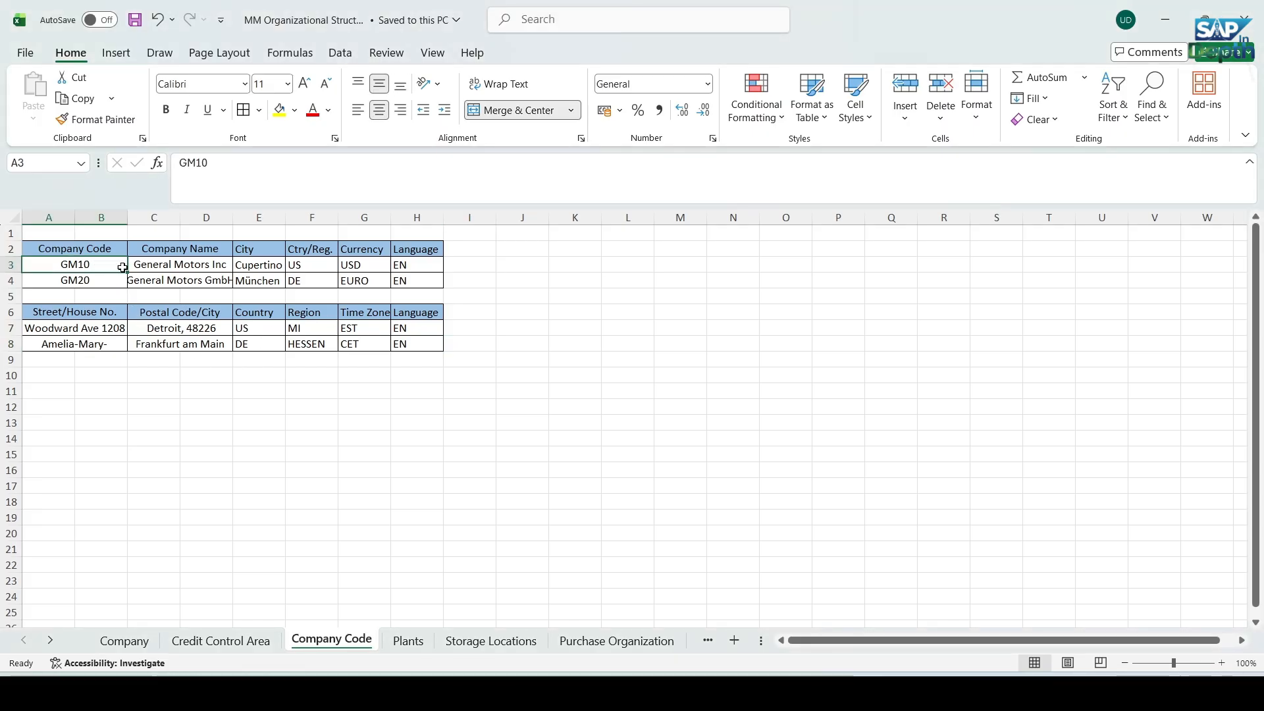
{"action": "left_click", "coordinate": [209, 162]}
{"action": "double_click", "coordinate": [209, 162]}
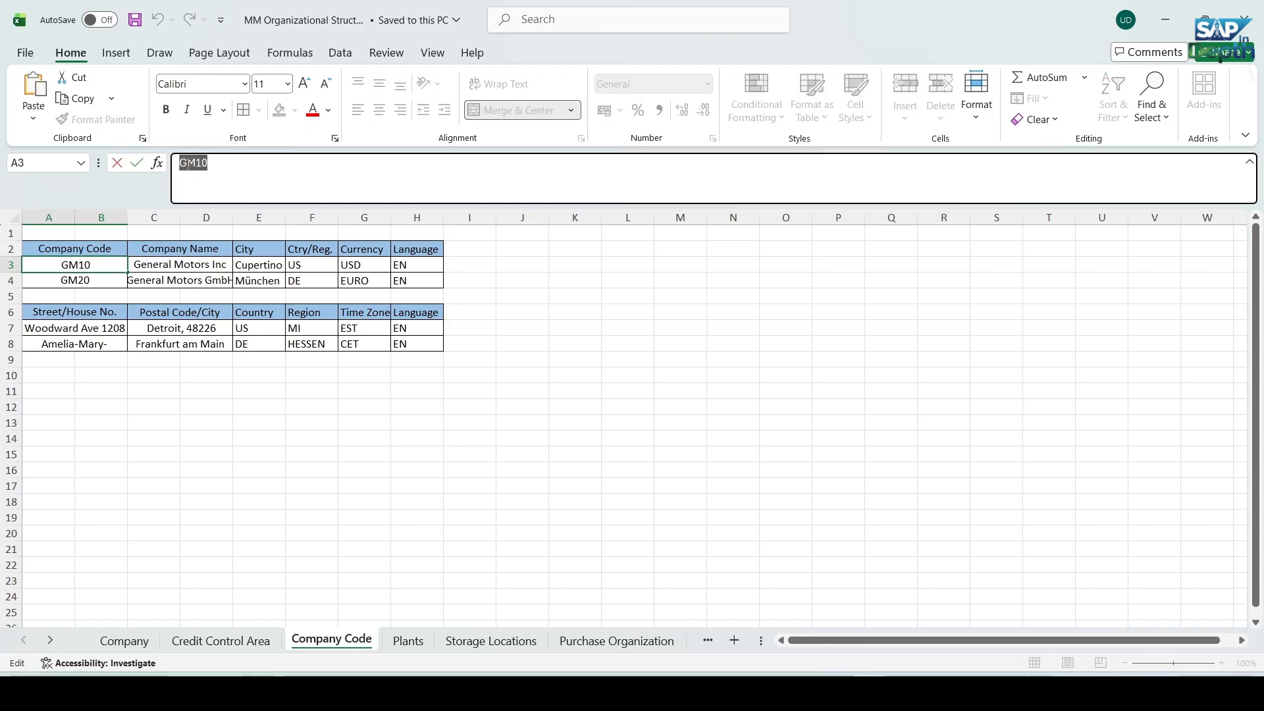
{"action": "left_click", "coordinate": [470, 263]}
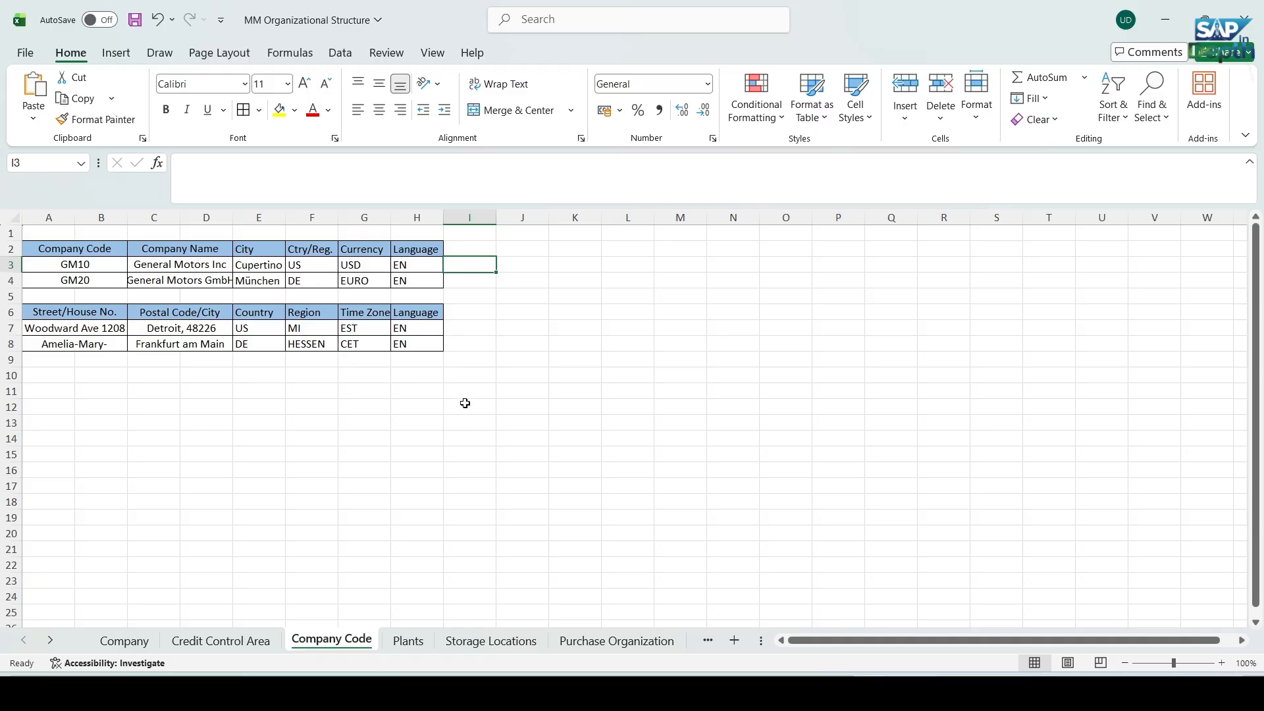
{"action": "left_click", "coordinate": [470, 245]}
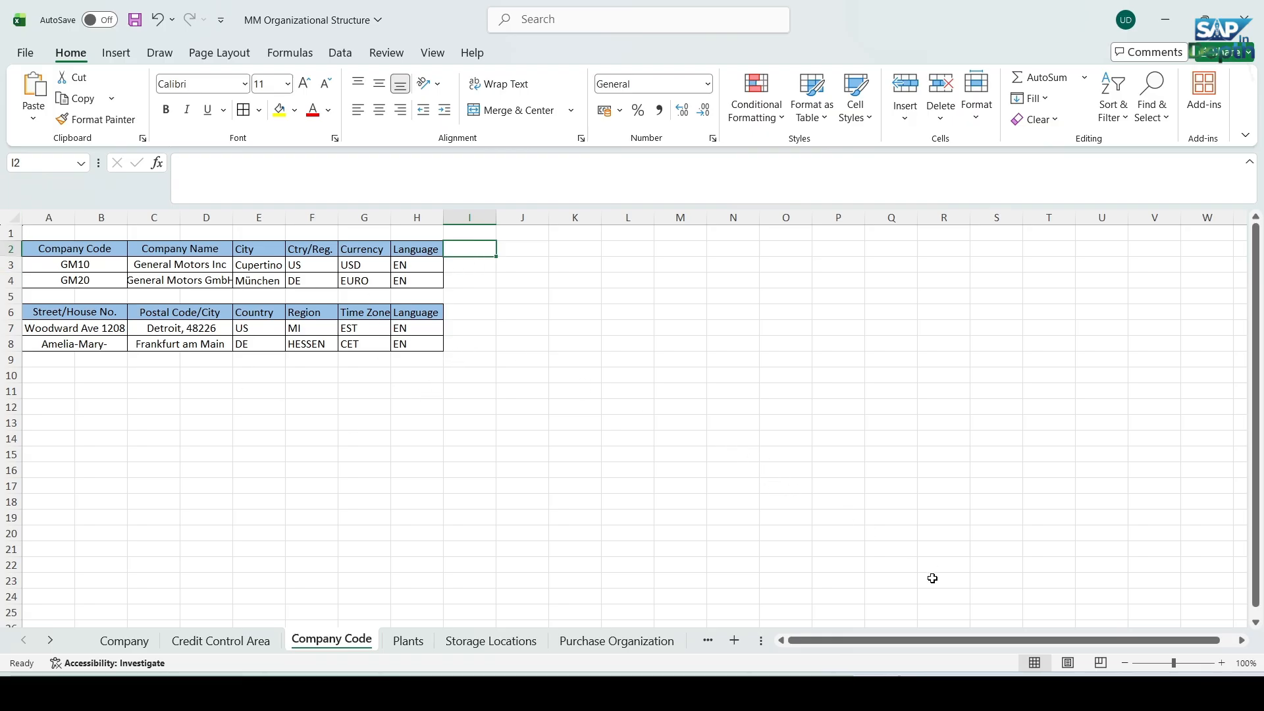
{"action": "left_click", "coordinate": [905, 693]}
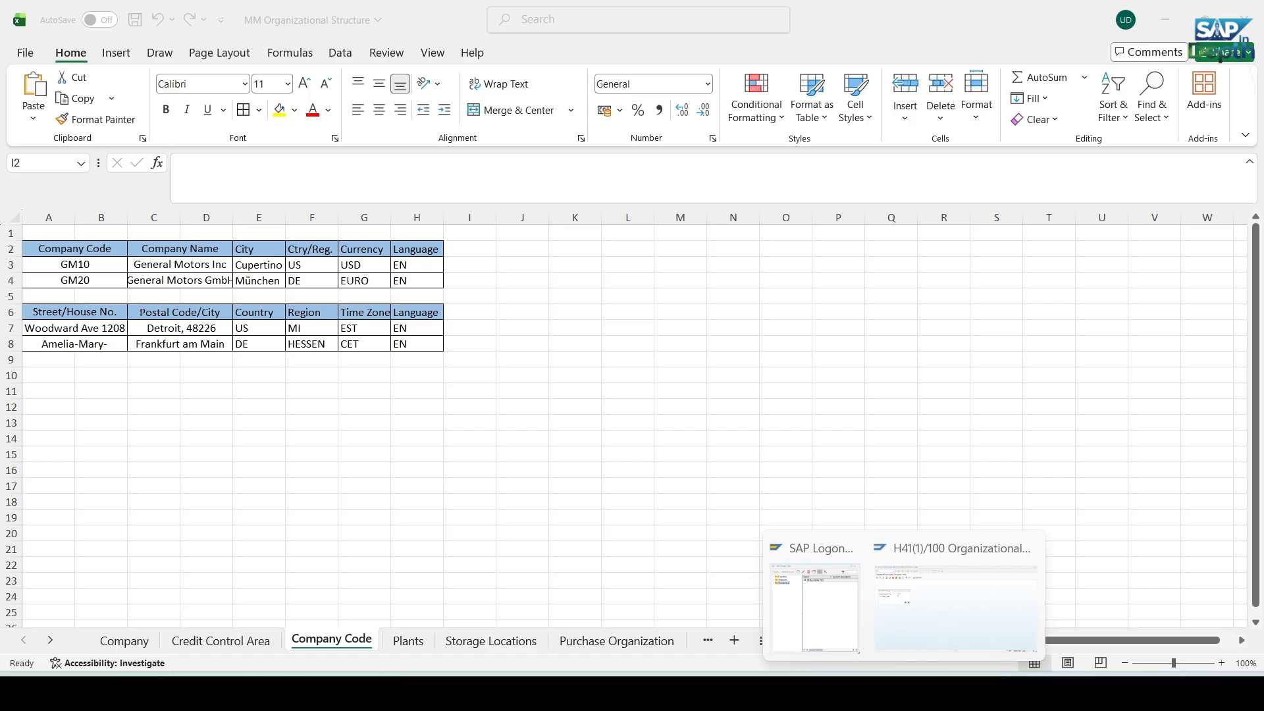
{"action": "left_click", "coordinate": [952, 599]}
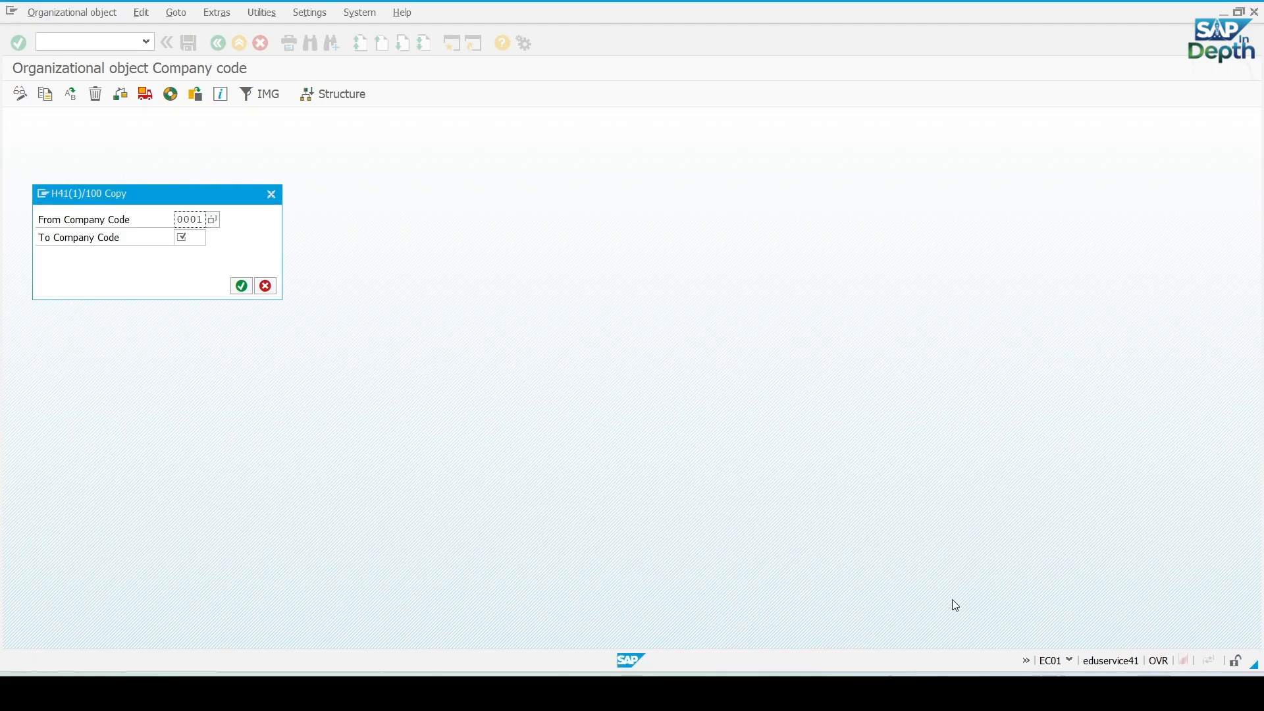
Set GM10 as the target company code and confirm the copy from 0001.
{"action": "left_click", "coordinate": [191, 237]}
{"action": "type", "text": "GM10"}
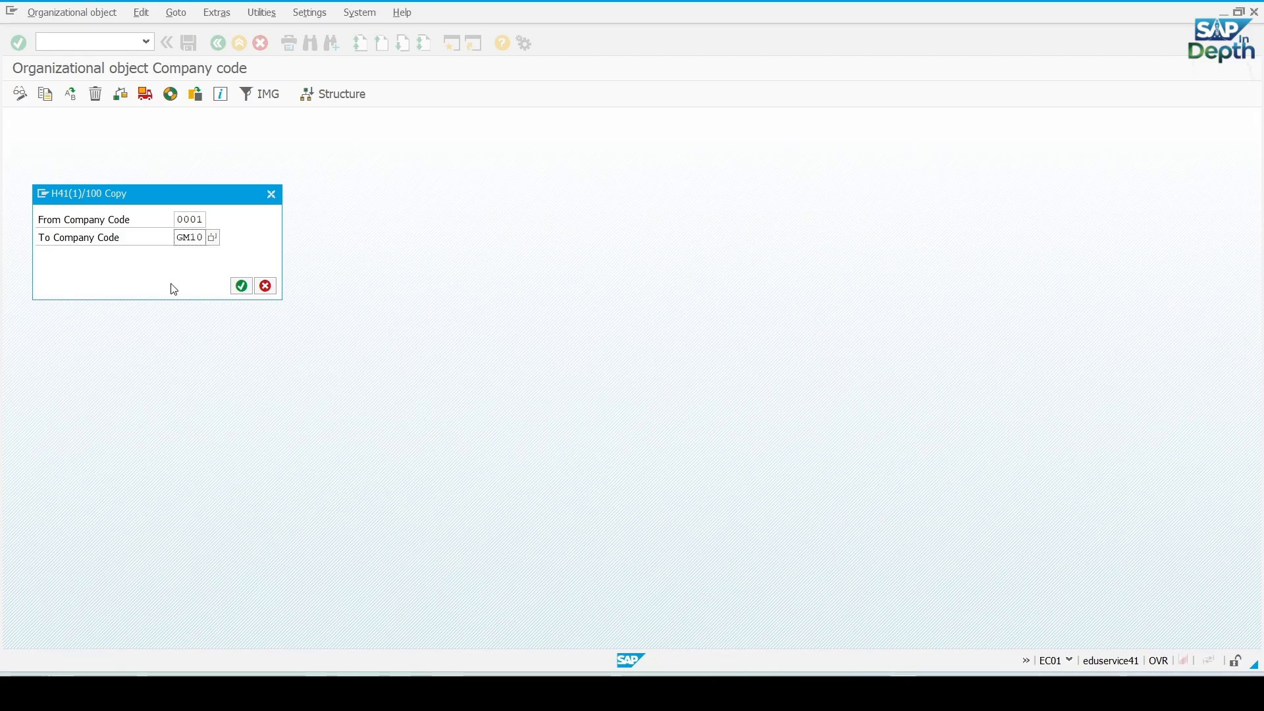
{"action": "left_click", "coordinate": [241, 286]}
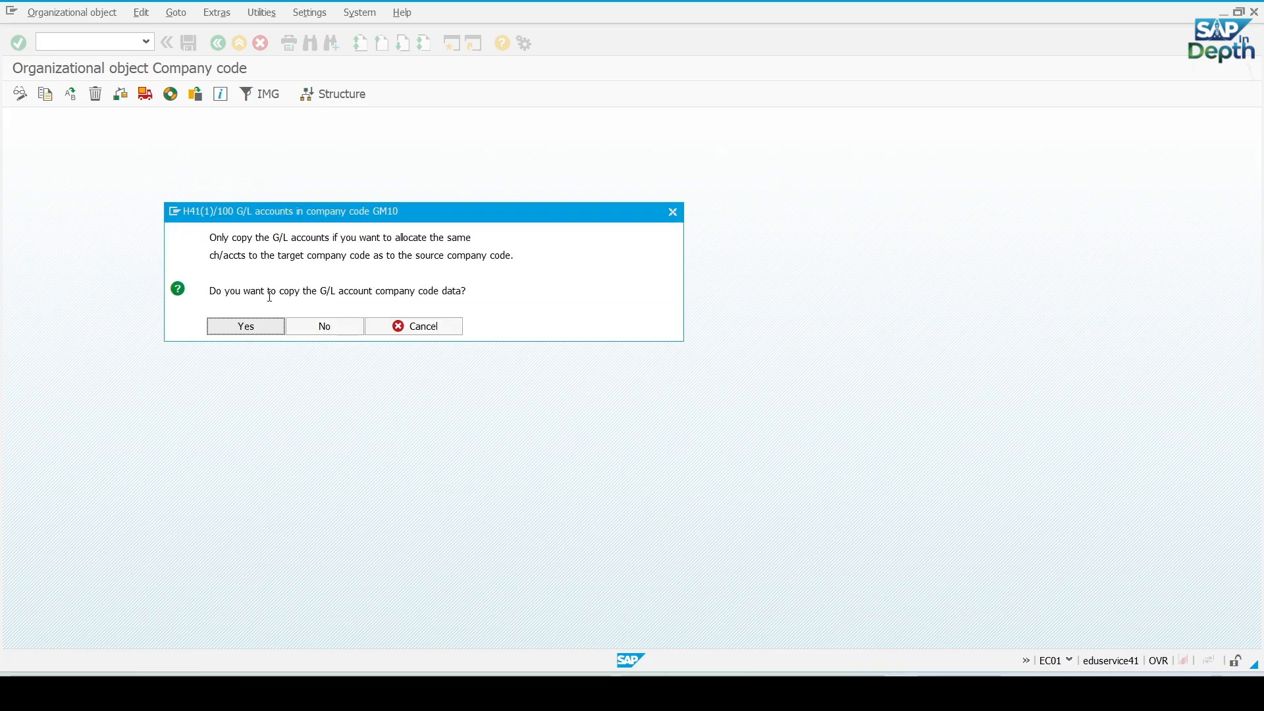
Accept copying the G/L account data and the controlling area assignment, and allocate USD as the target company code's local currency.
{"action": "left_click", "coordinate": [248, 327]}
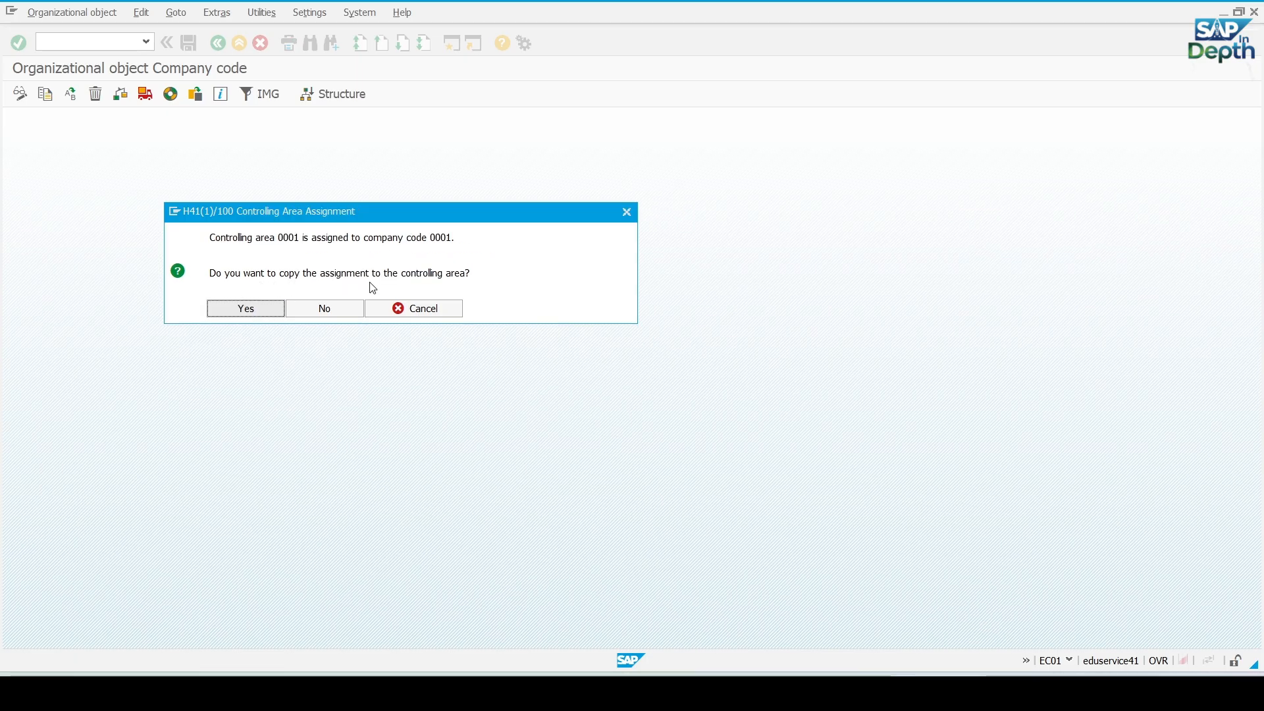
{"action": "left_click", "coordinate": [242, 311]}
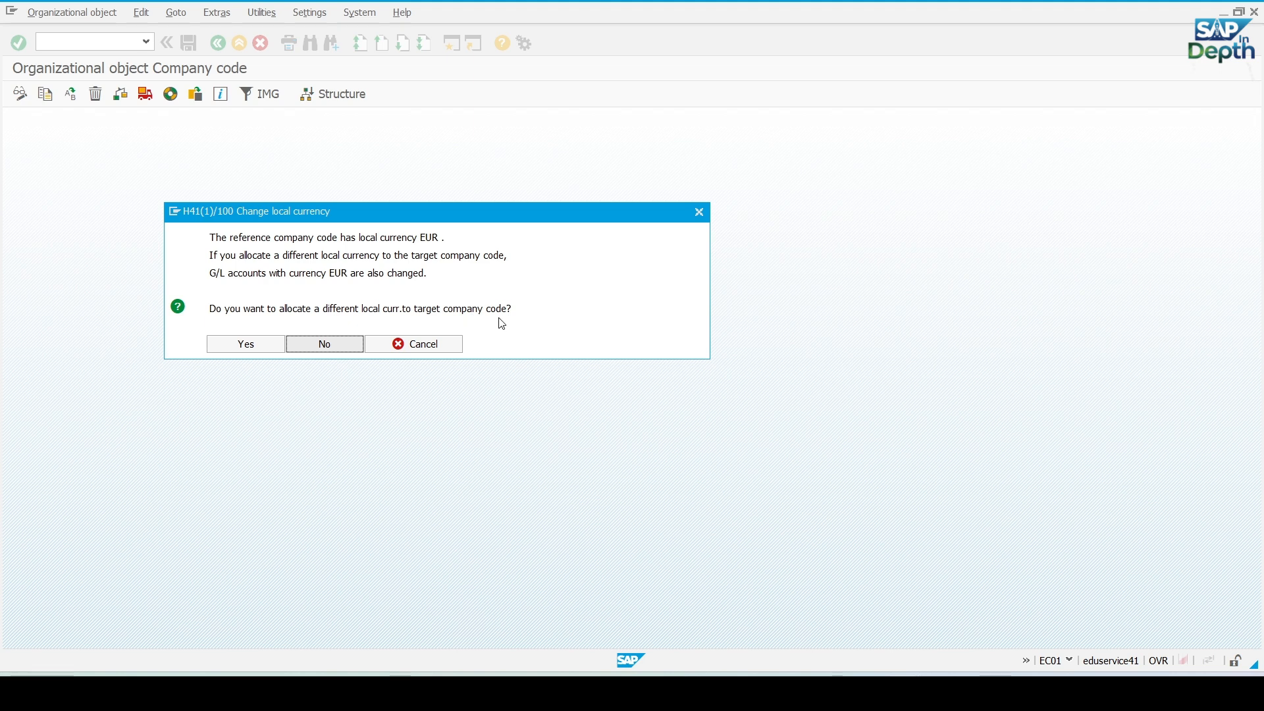
{"action": "left_click", "coordinate": [248, 343]}
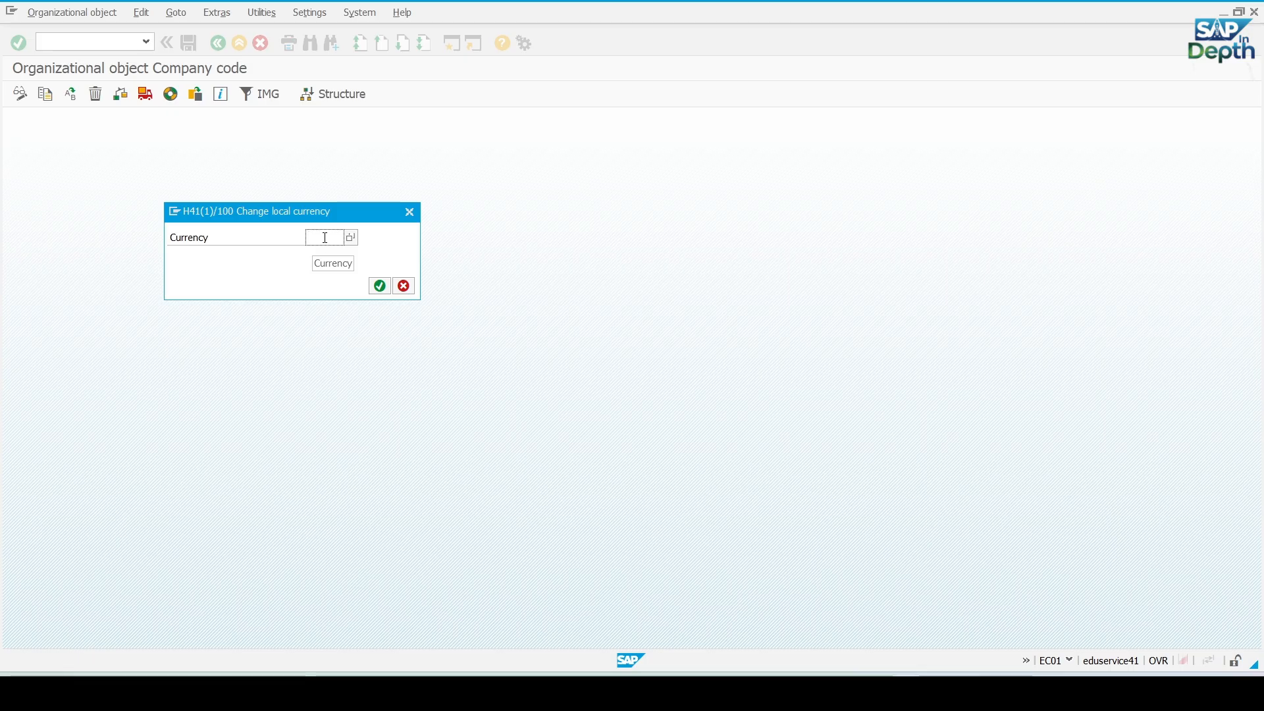
{"action": "type", "text": "USD"}
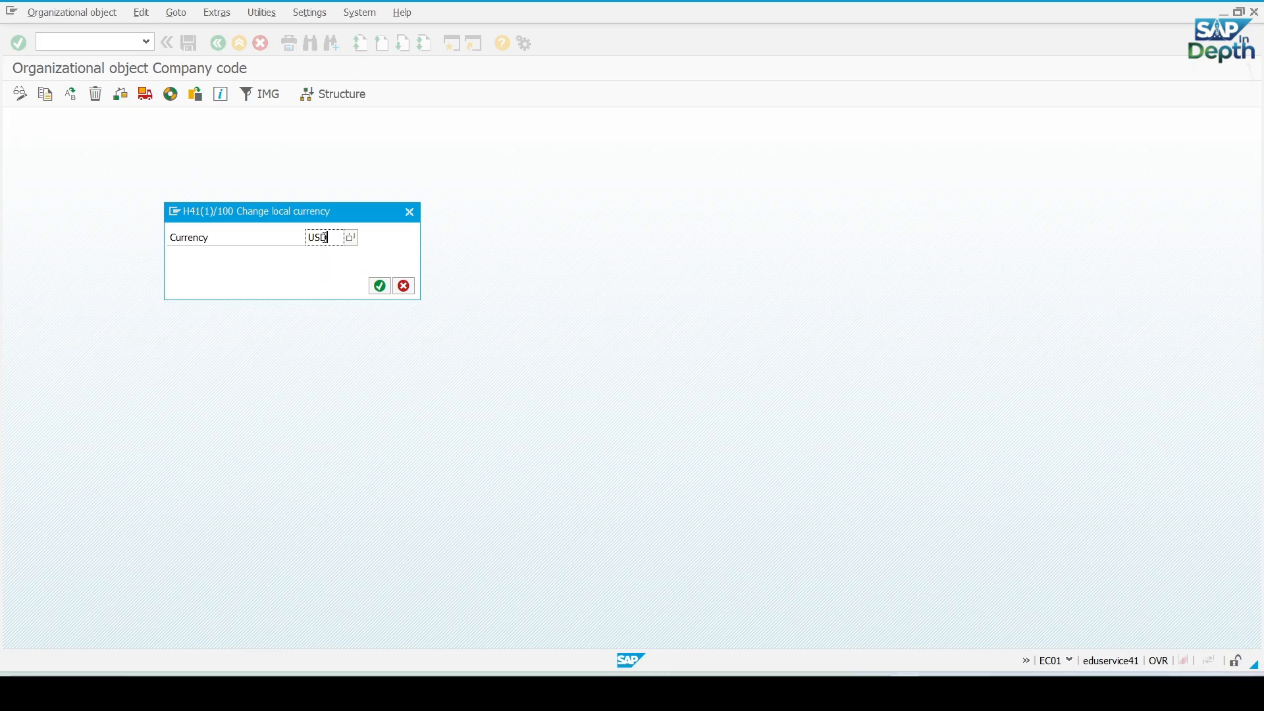
{"action": "key", "text": "Return"}
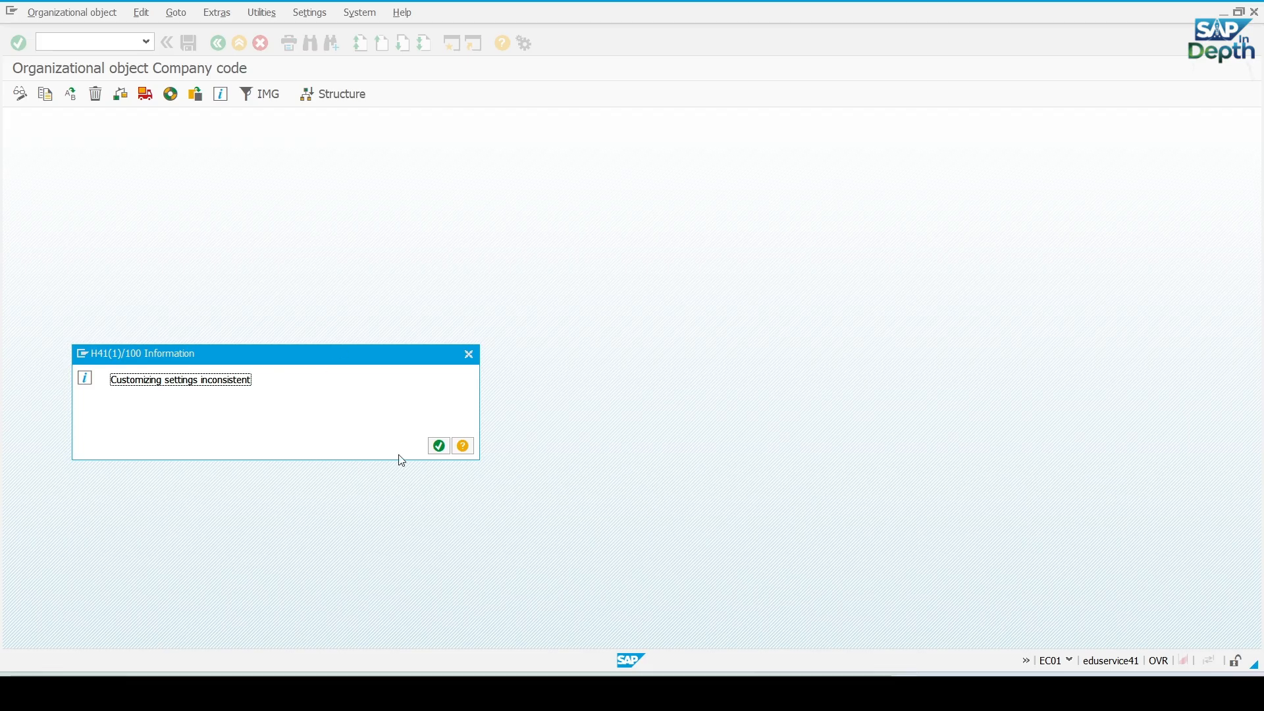
Acknowledge the customizing and transport information messages and decline transporting the number ranges.
{"action": "left_click", "coordinate": [440, 455]}
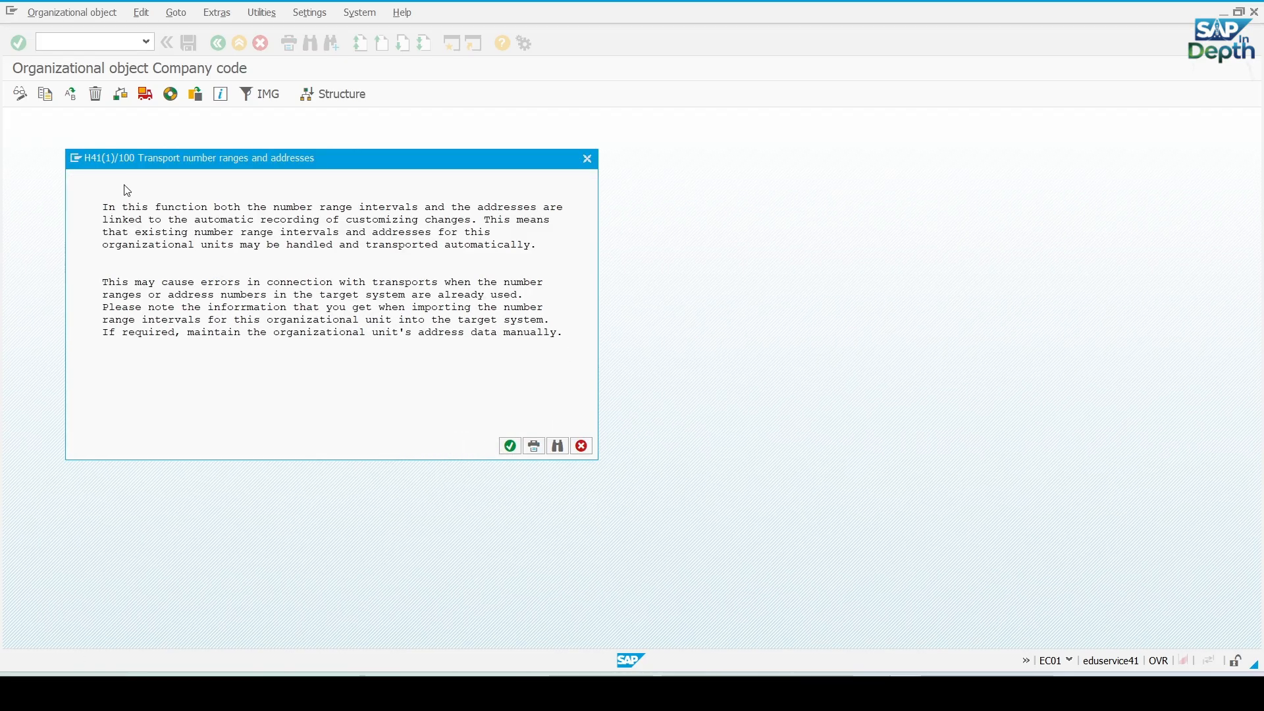
{"action": "left_click", "coordinate": [510, 447]}
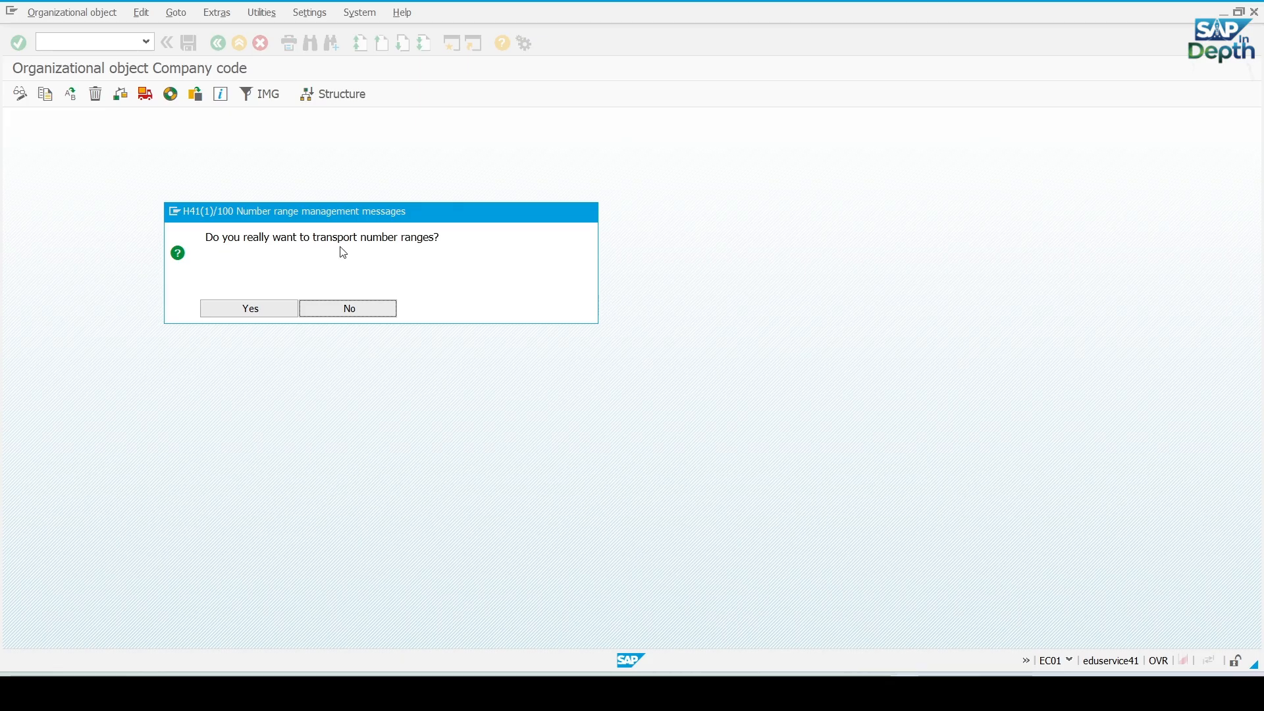
{"action": "left_click", "coordinate": [354, 312]}
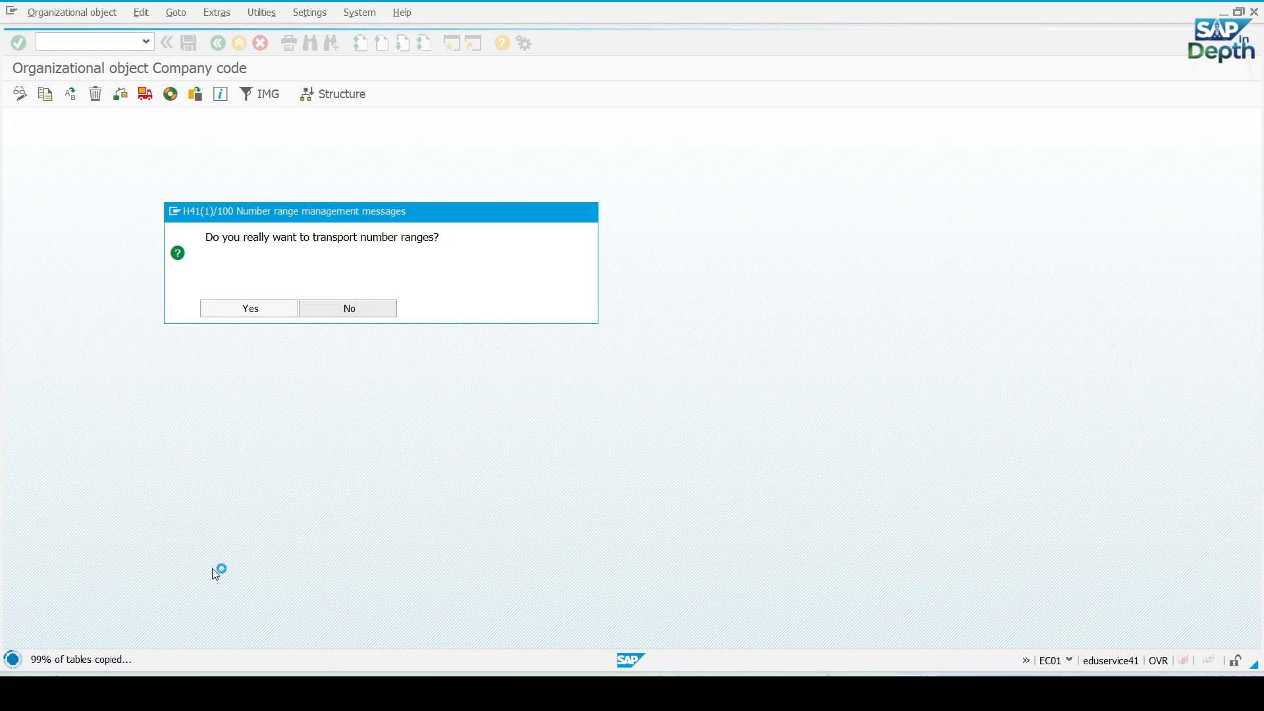
{"action": "key", "text": "Return"}
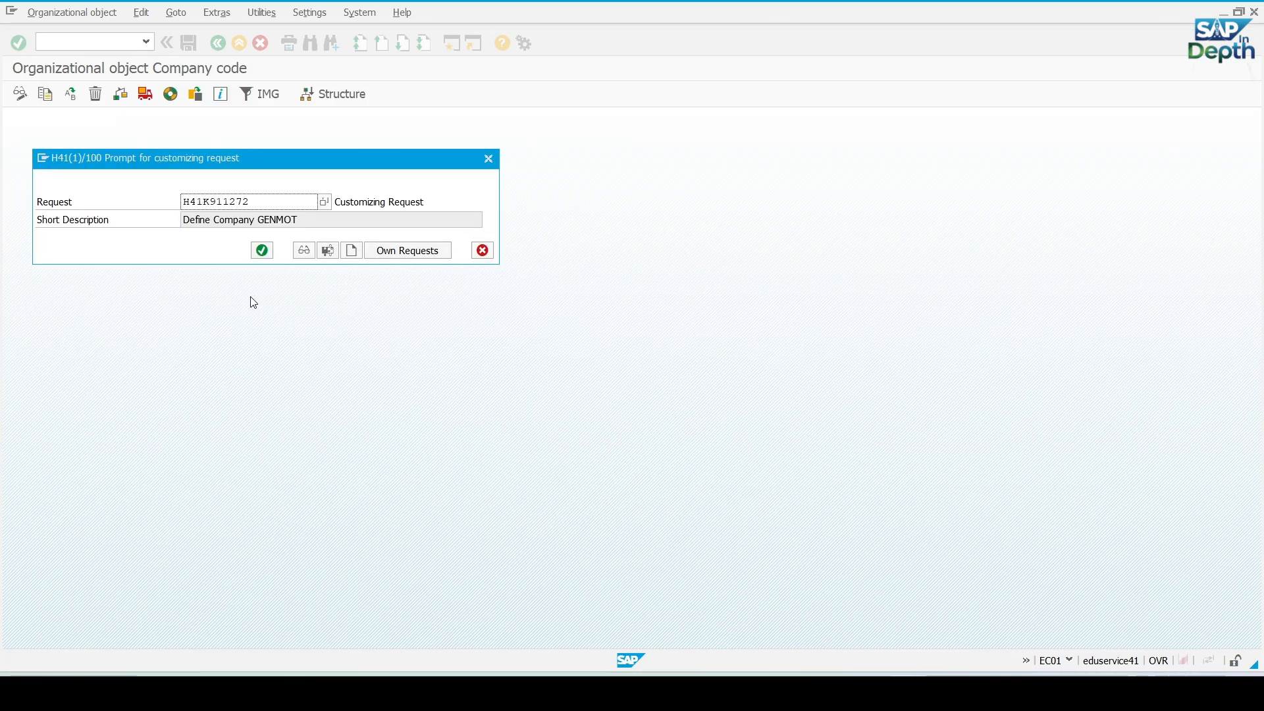
Create a new customizing request described as "Define Company Code for General Motors" and record the company code copy in it.
{"action": "left_click_drag", "start_coordinate": [224, 161], "coordinate": [340, 198]}
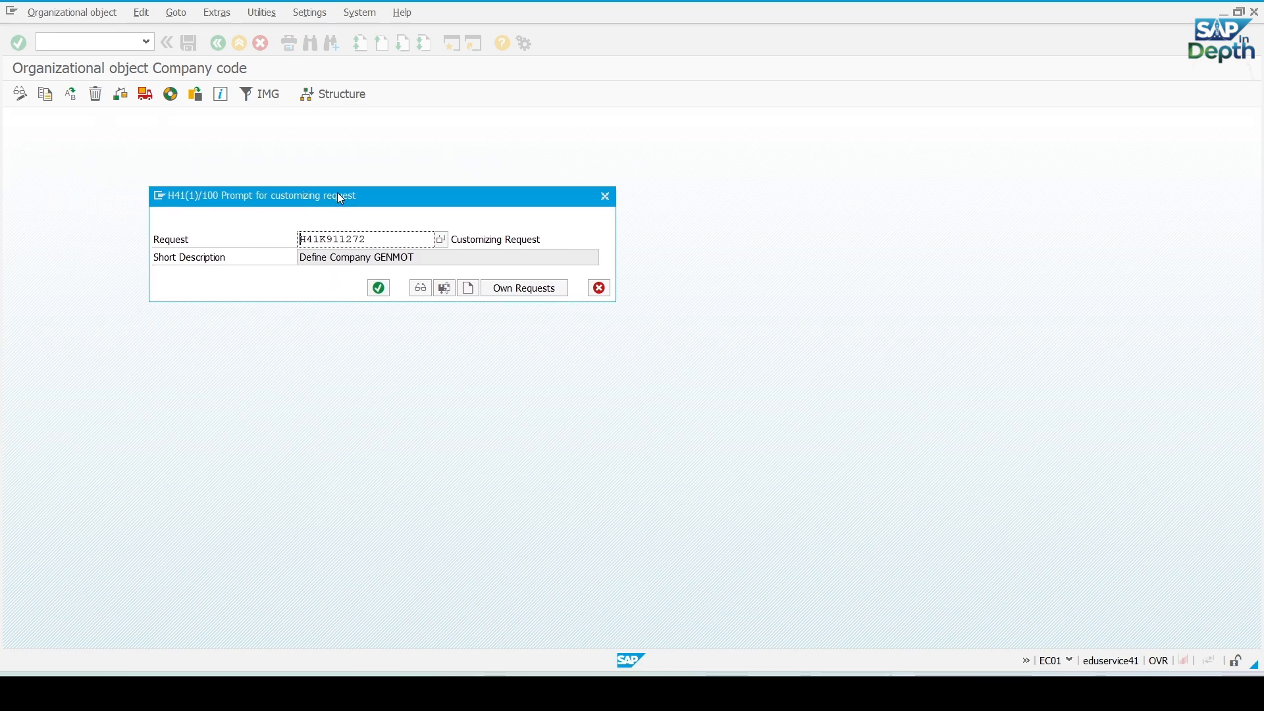
{"action": "left_click", "coordinate": [468, 290]}
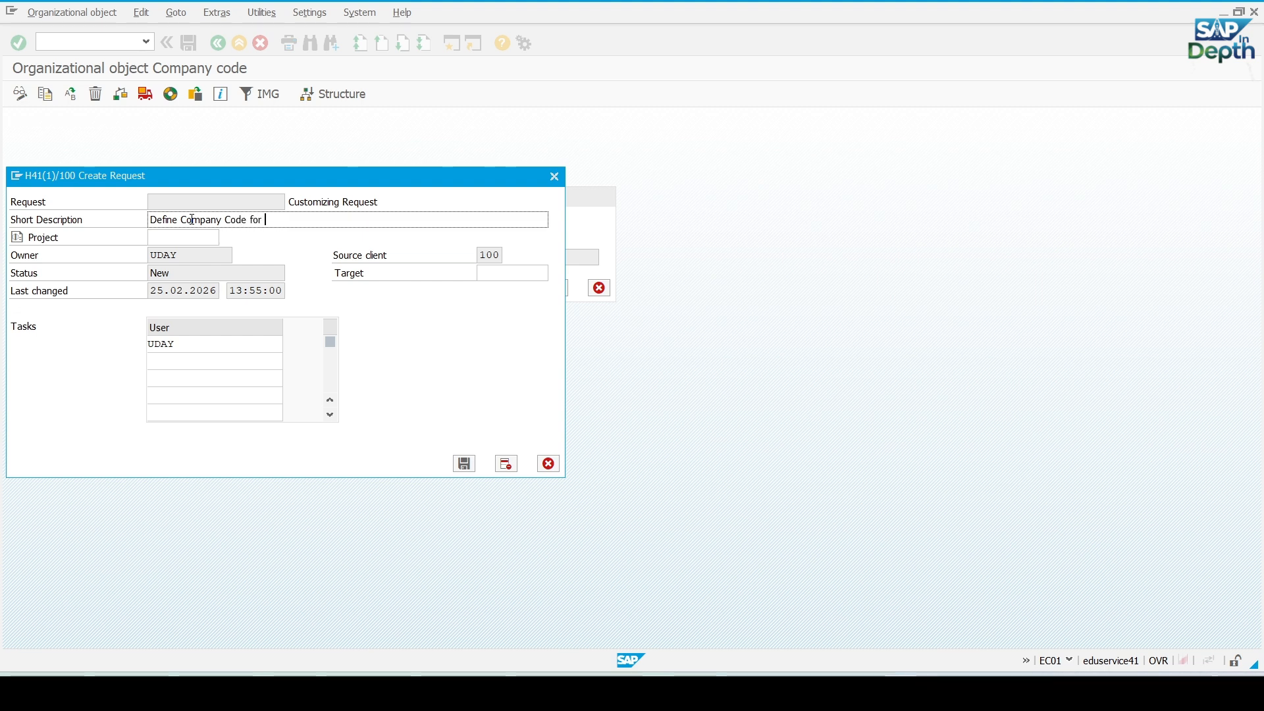
{"action": "type", "text": "General Motors"}
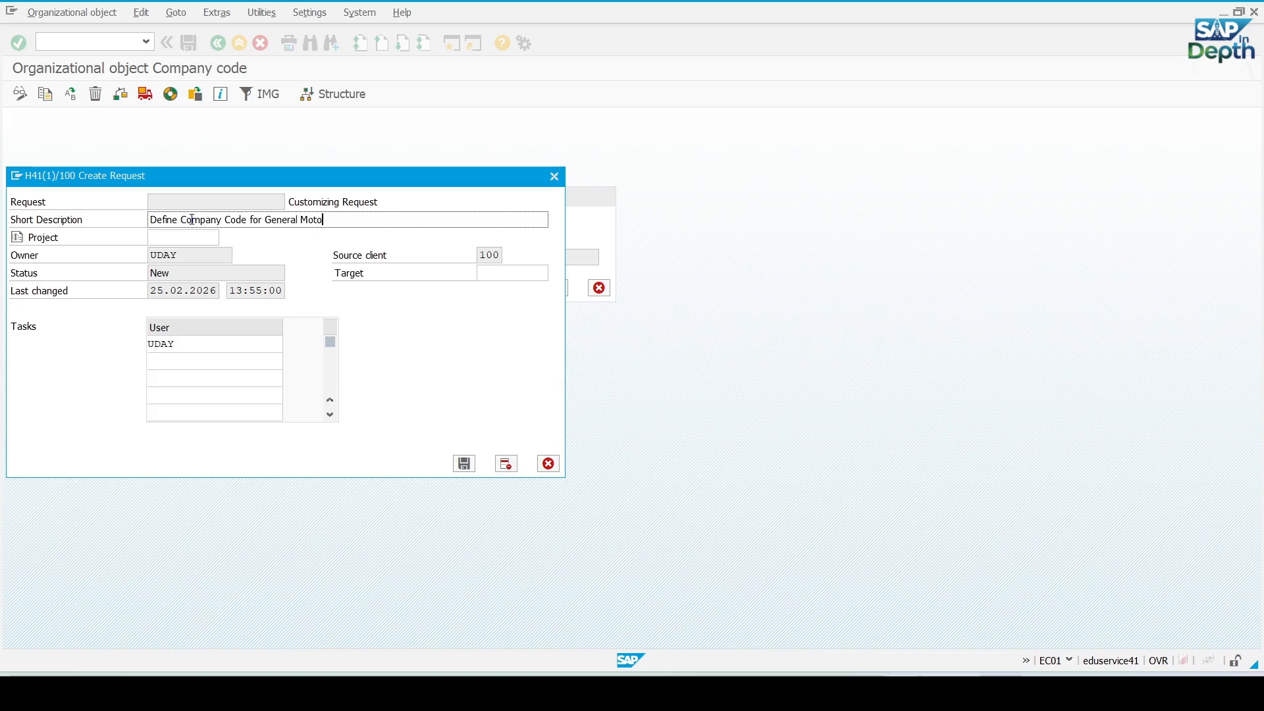
{"action": "left_click", "coordinate": [464, 464]}
{"action": "left_click", "coordinate": [380, 288]}
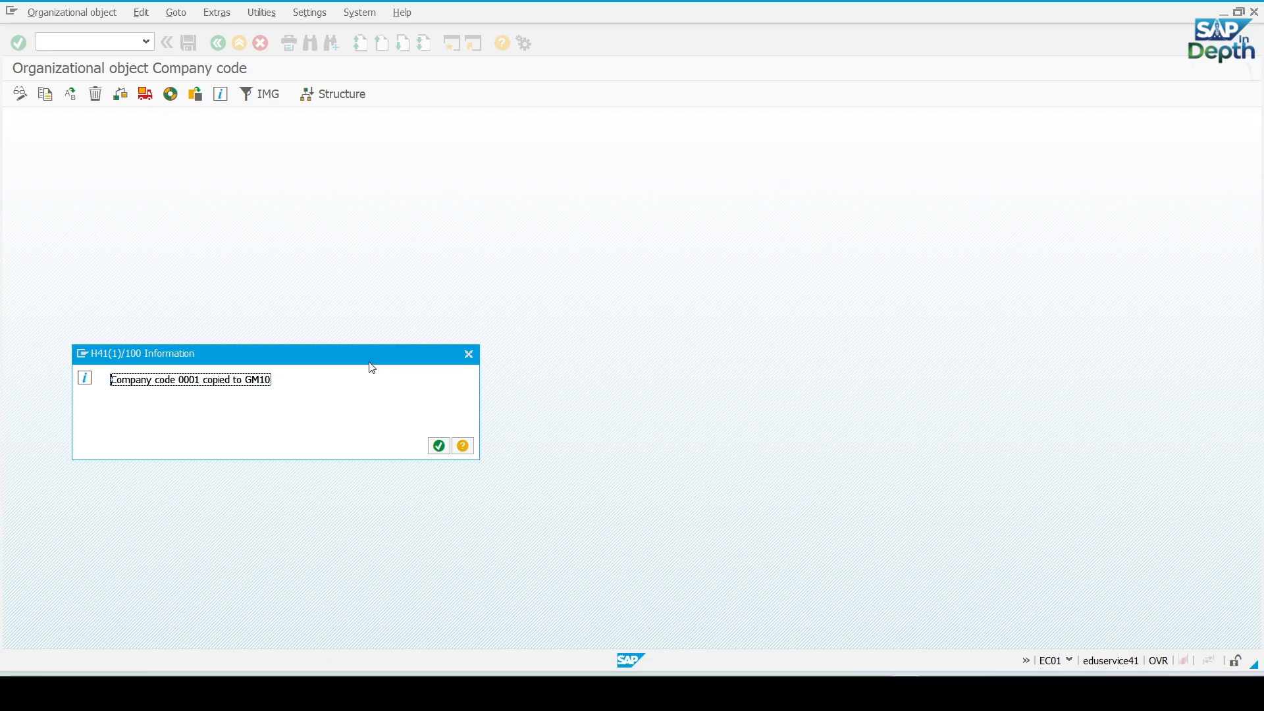
Acknowledge the copy message and check the completed activities for the company code copy.
{"action": "left_click_drag", "start_coordinate": [329, 353], "coordinate": [420, 300]}
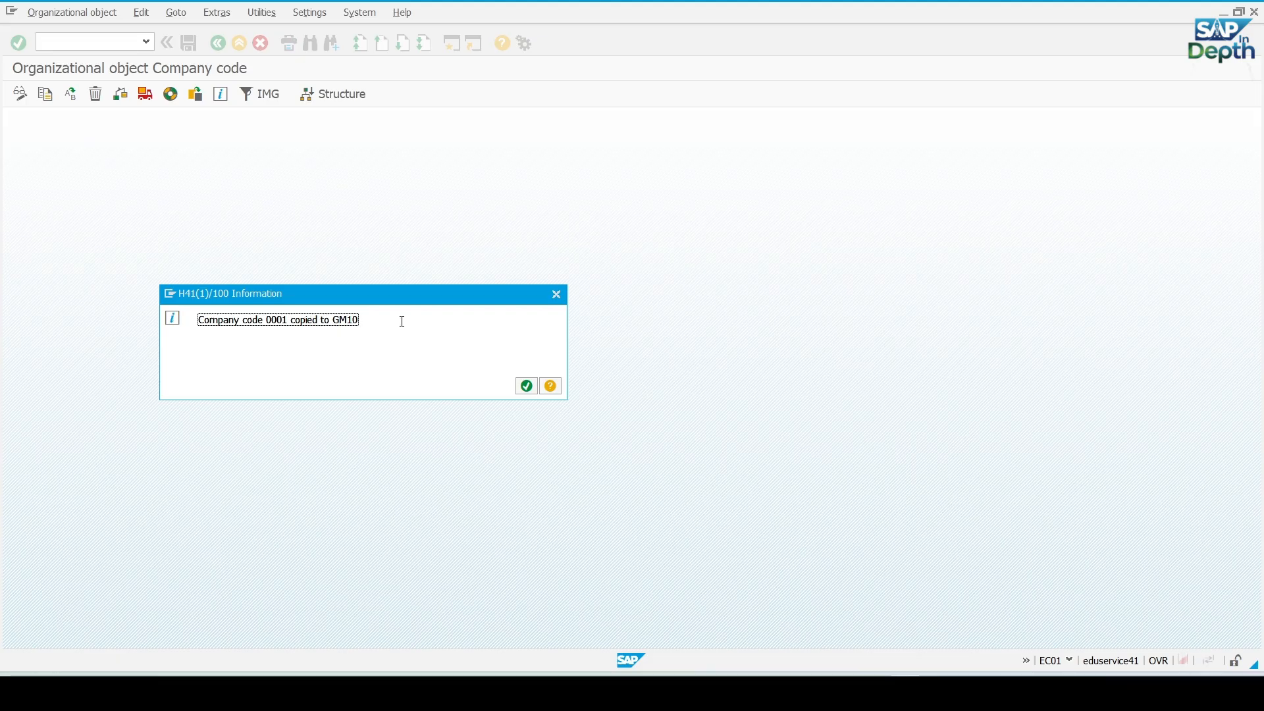
{"action": "left_click", "coordinate": [527, 386]}
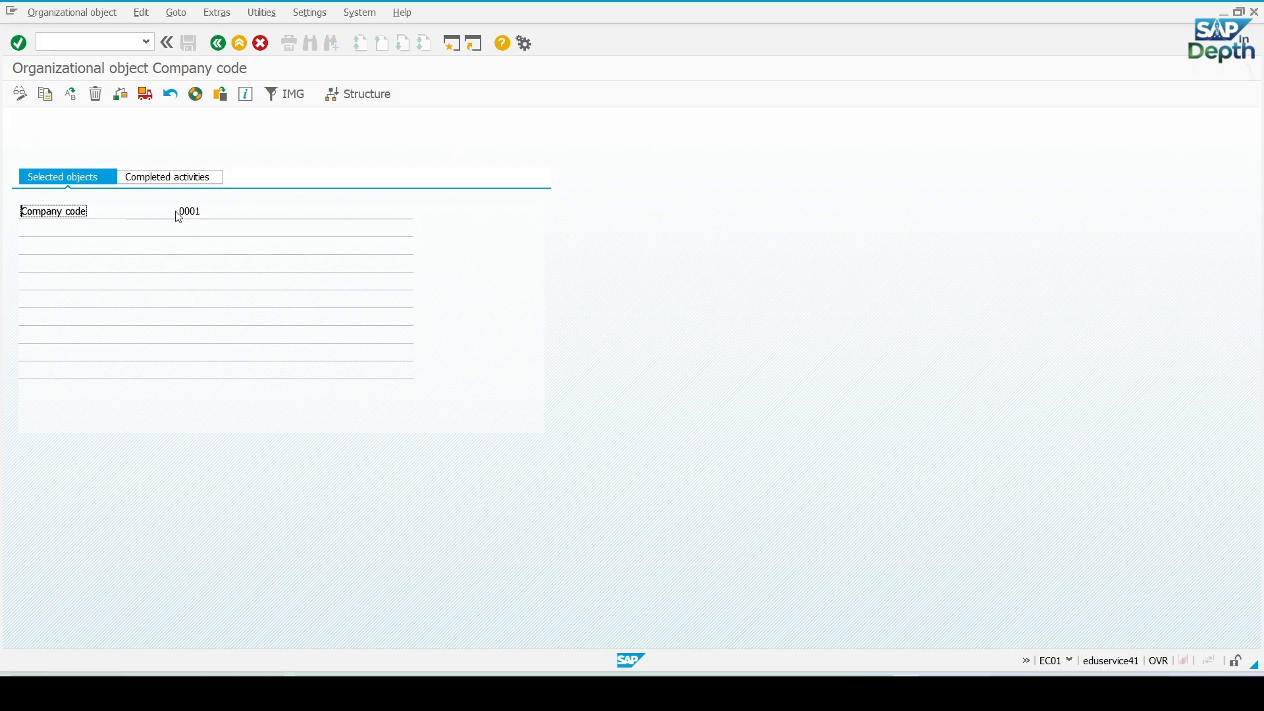
{"action": "left_click", "coordinate": [191, 177]}
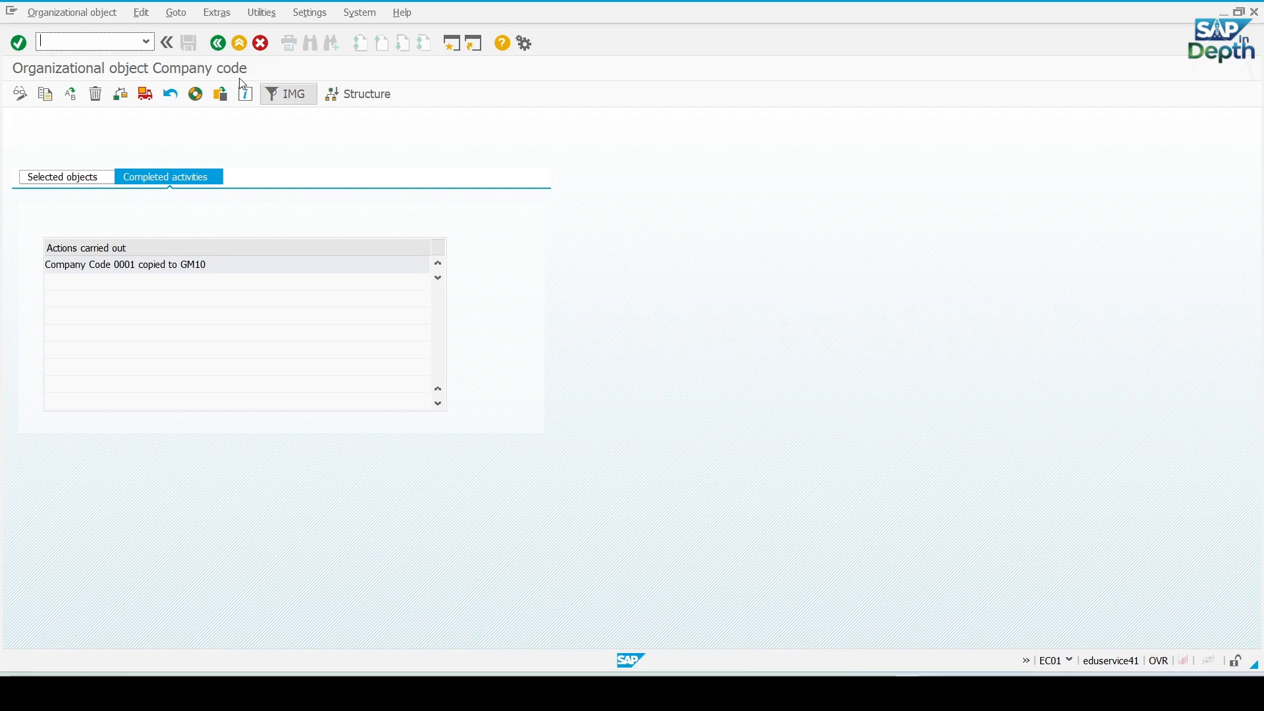
Return to the activity selection, open Edit Company Code Data and position the company code list at GM10.
{"action": "left_click", "coordinate": [218, 43]}
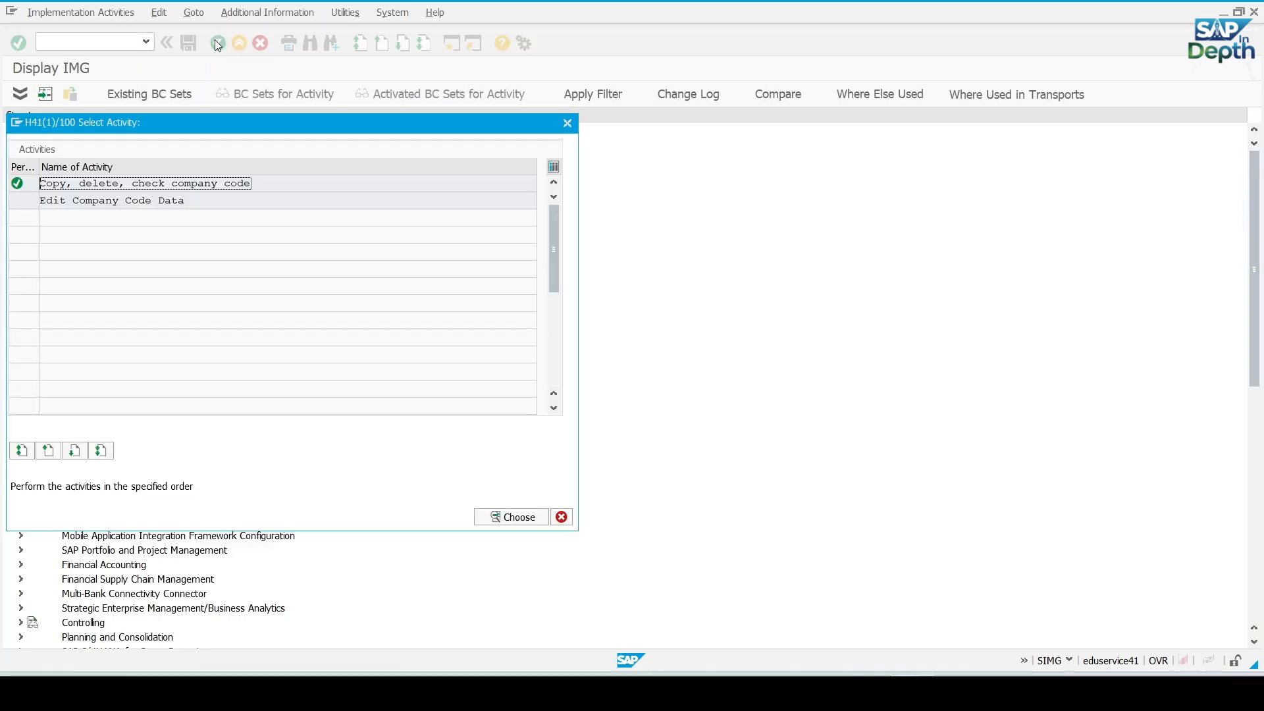
{"action": "double_click", "coordinate": [152, 201]}
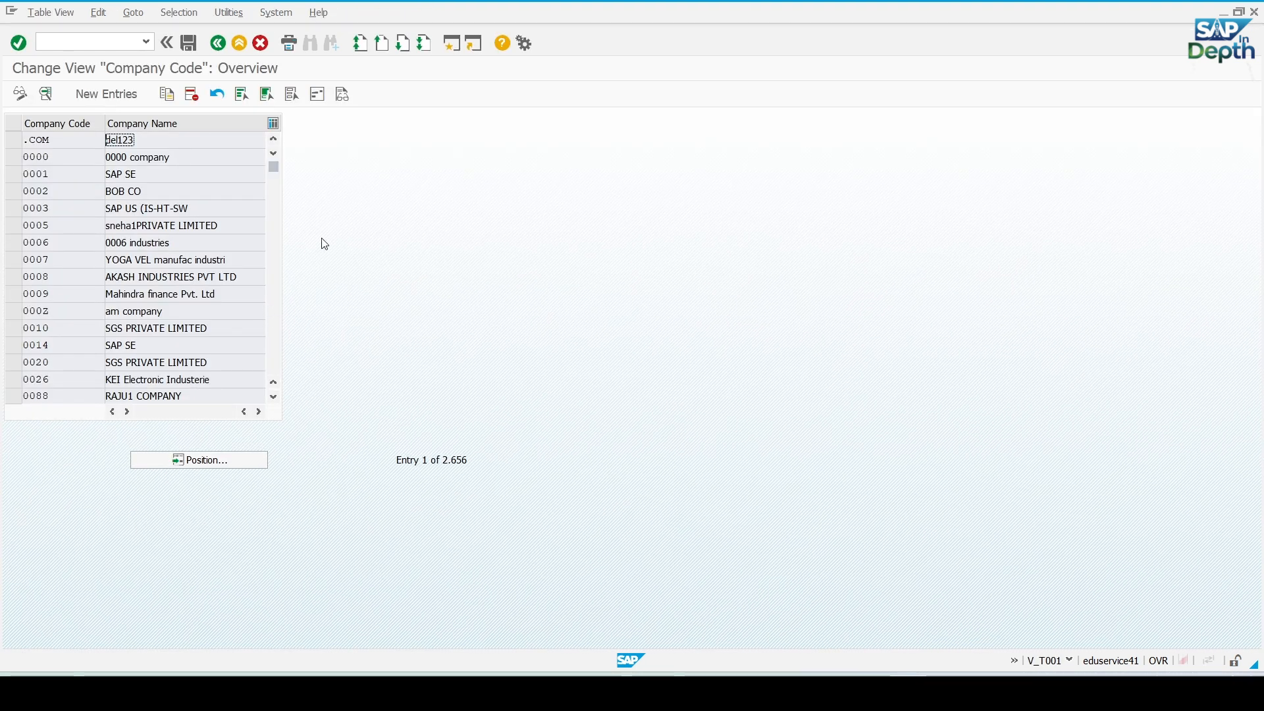
{"action": "left_click", "coordinate": [212, 460]}
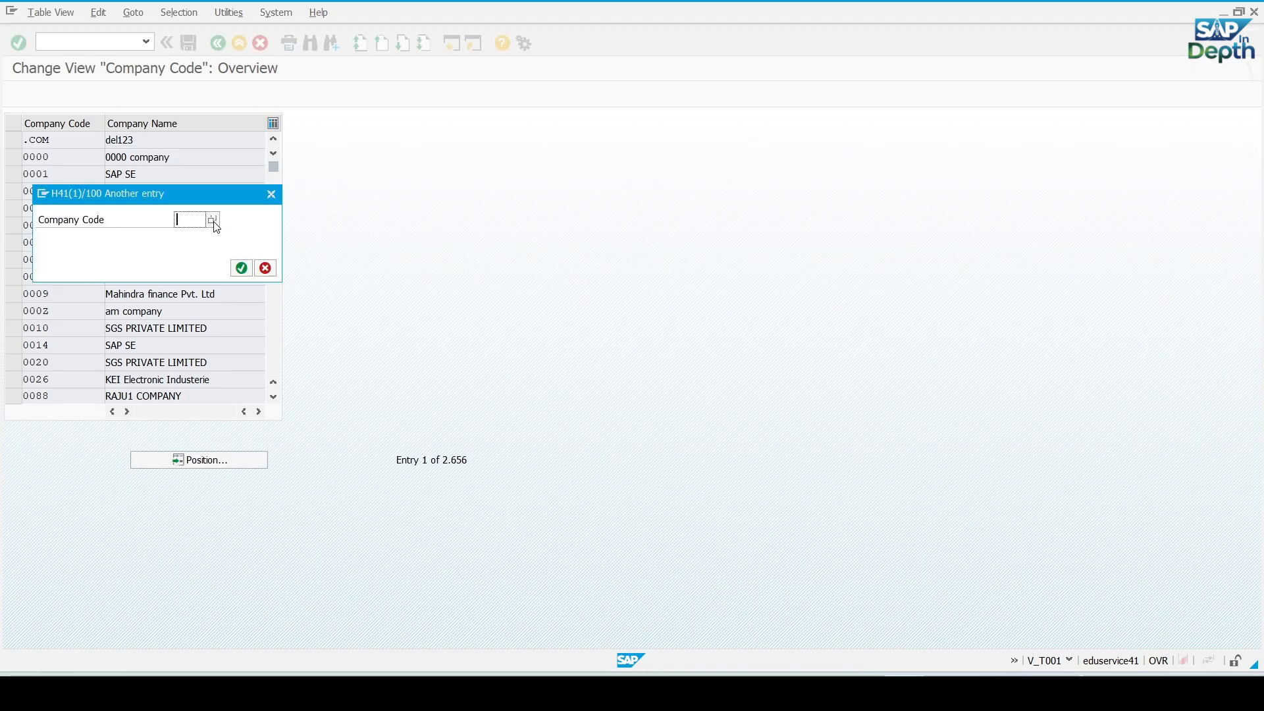
{"action": "type", "text": "GM10"}
{"action": "key", "text": "Return"}
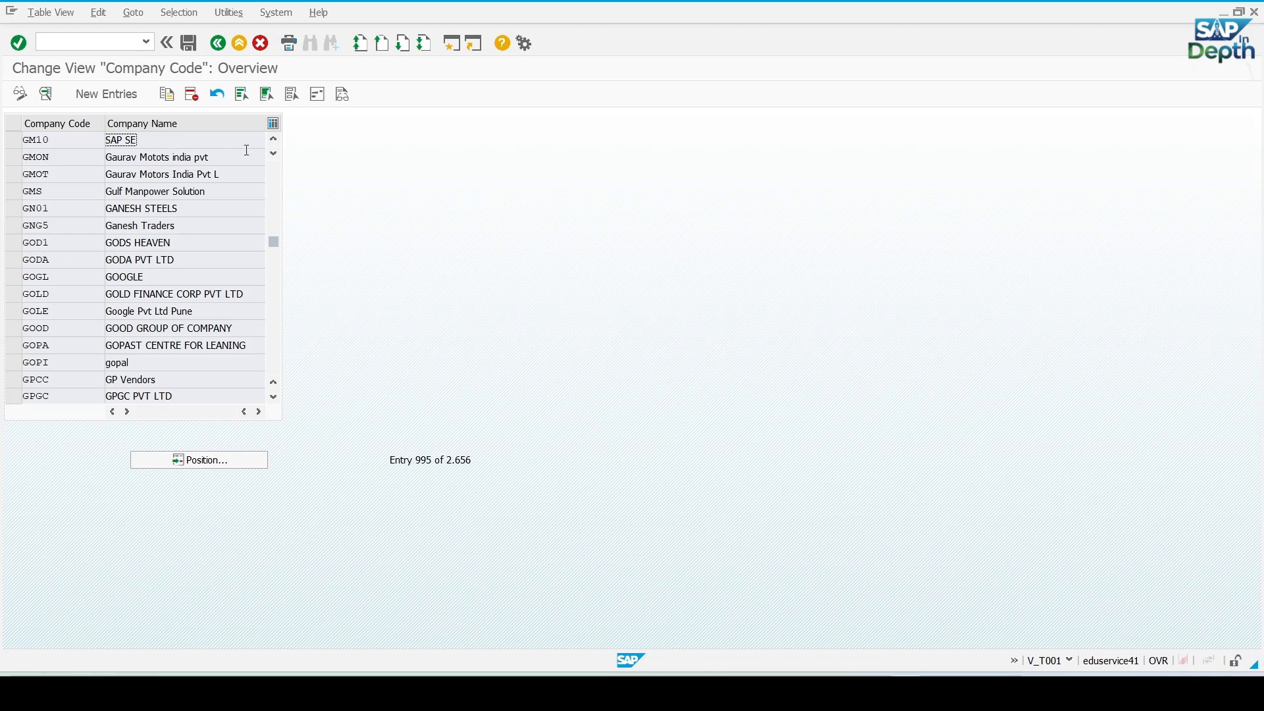
Look up source company code 0001 in the list to compare its company name, and reposition the list at GM10.
{"action": "left_click", "coordinate": [217, 459]}
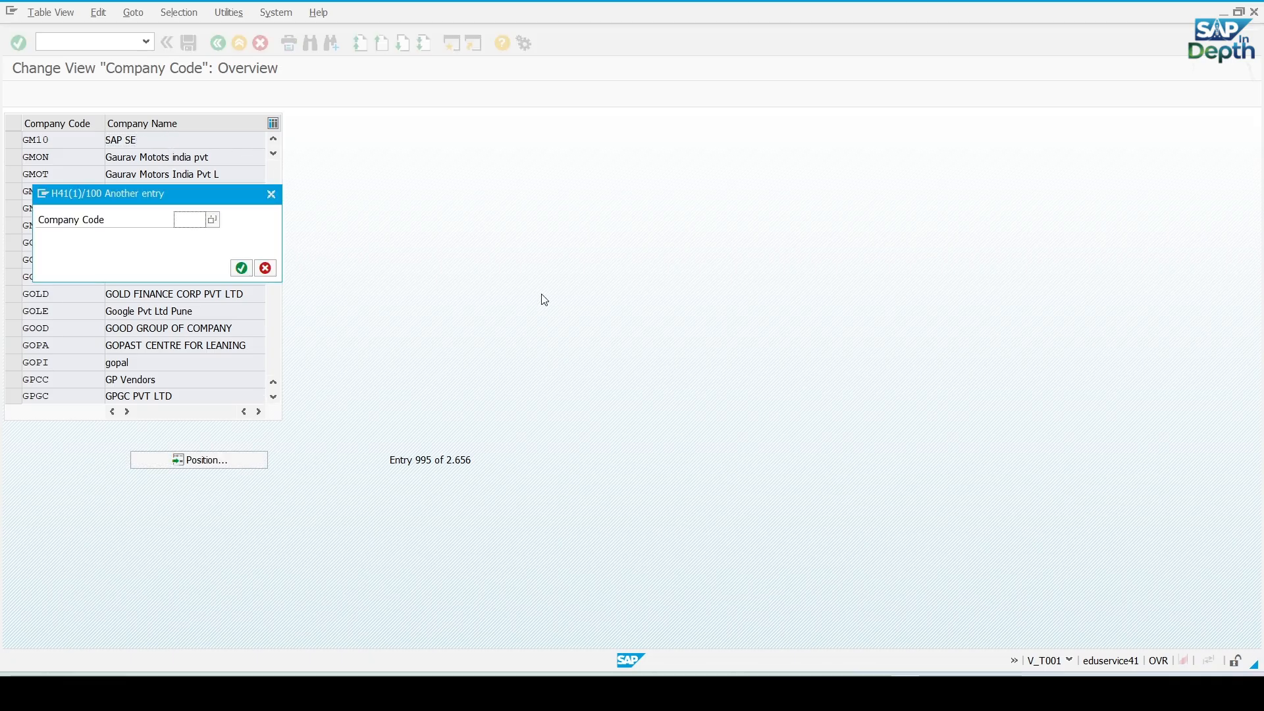
{"action": "type", "text": "0001"}
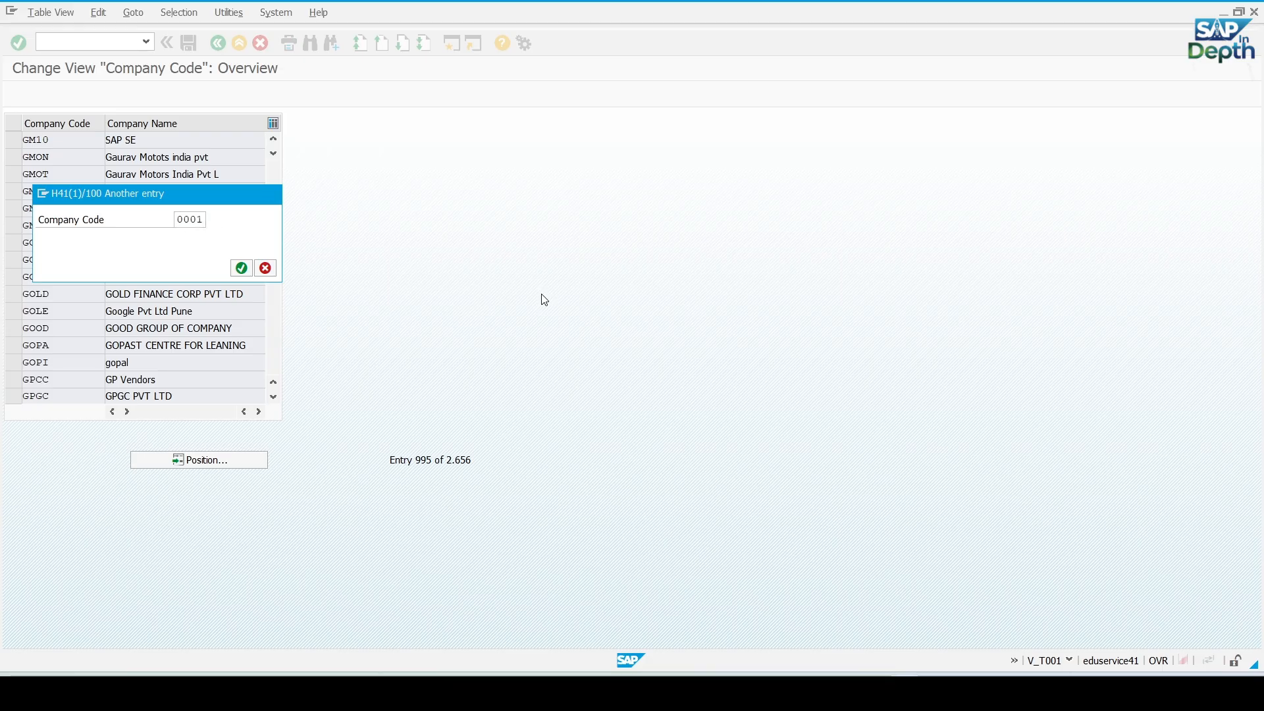
{"action": "key", "text": "Return"}
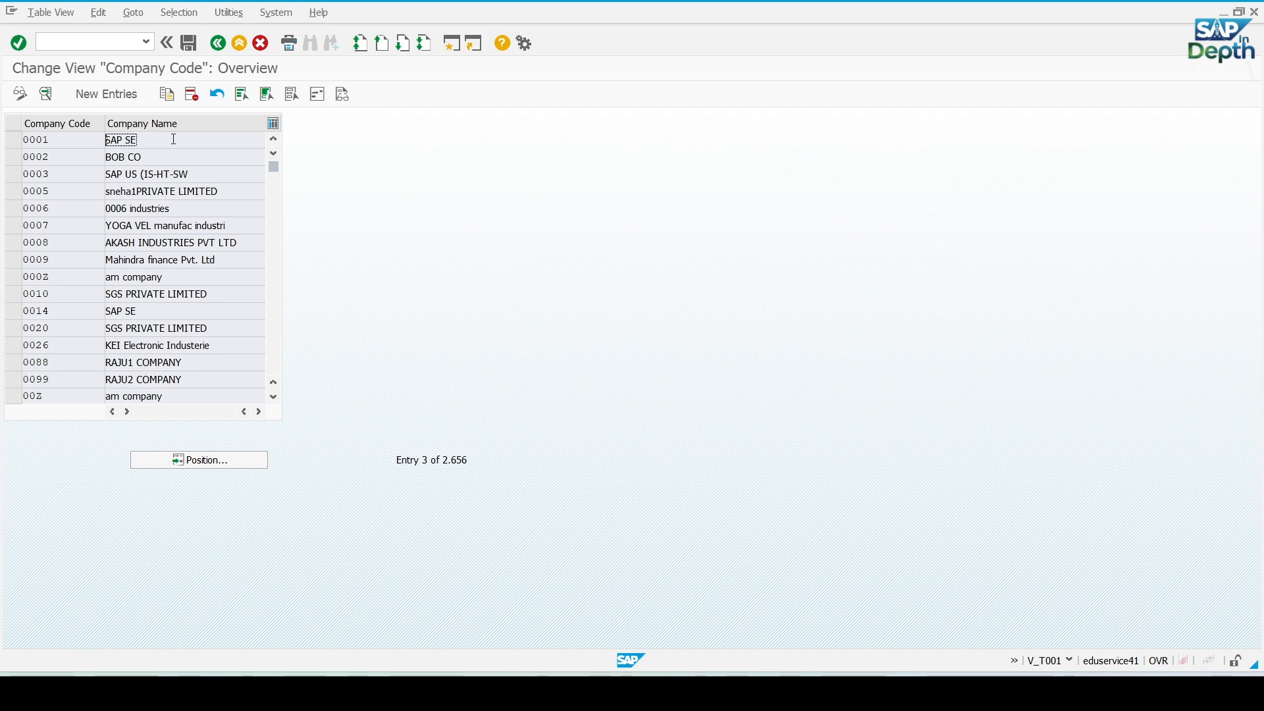
{"action": "left_click", "coordinate": [226, 461]}
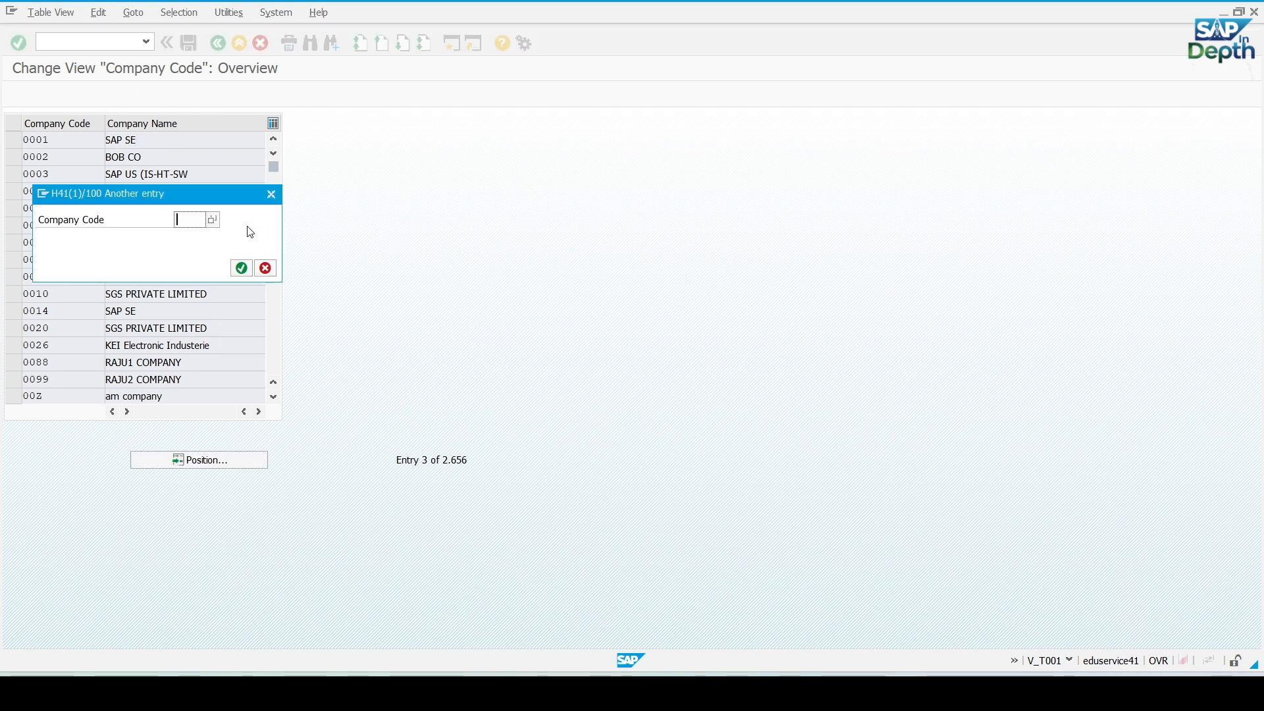
{"action": "type", "text": "GM10"}
{"action": "left_click", "coordinate": [242, 268]}
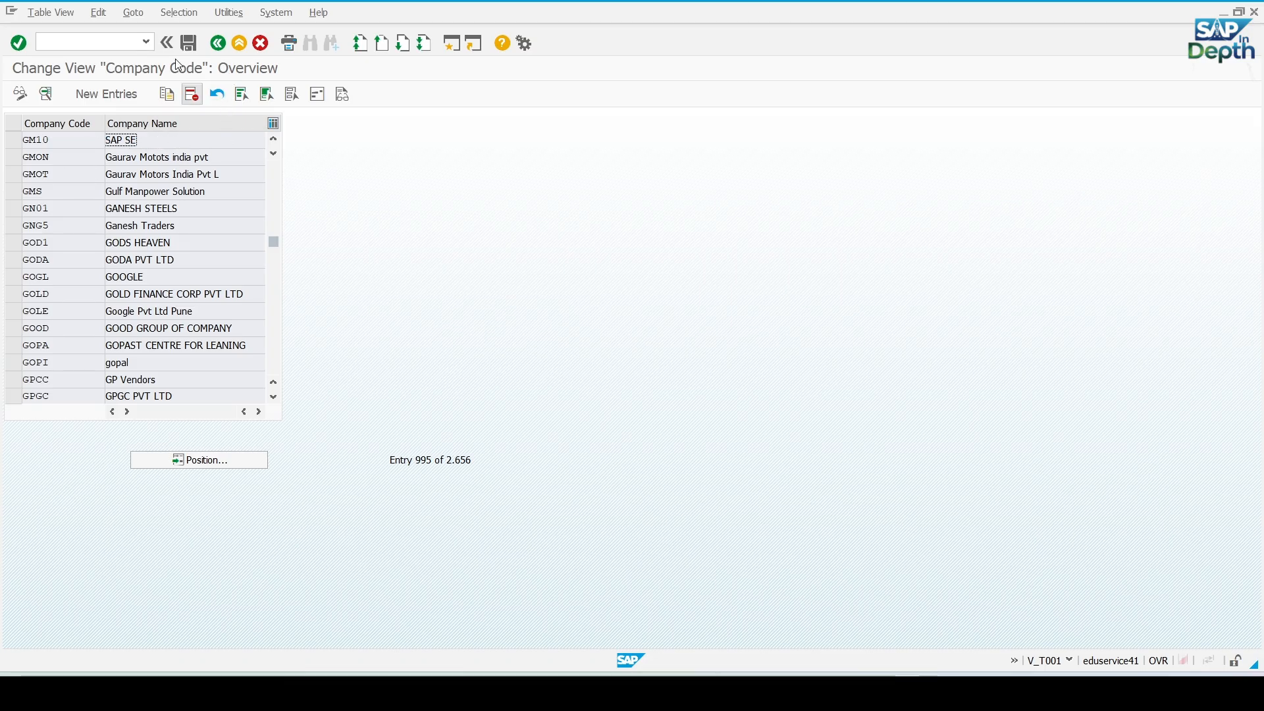
Leave the company code overview and activity selection, and reopen Edit Company Code Data from the Financial Accounting definition in the IMG.
{"action": "left_click", "coordinate": [219, 43]}
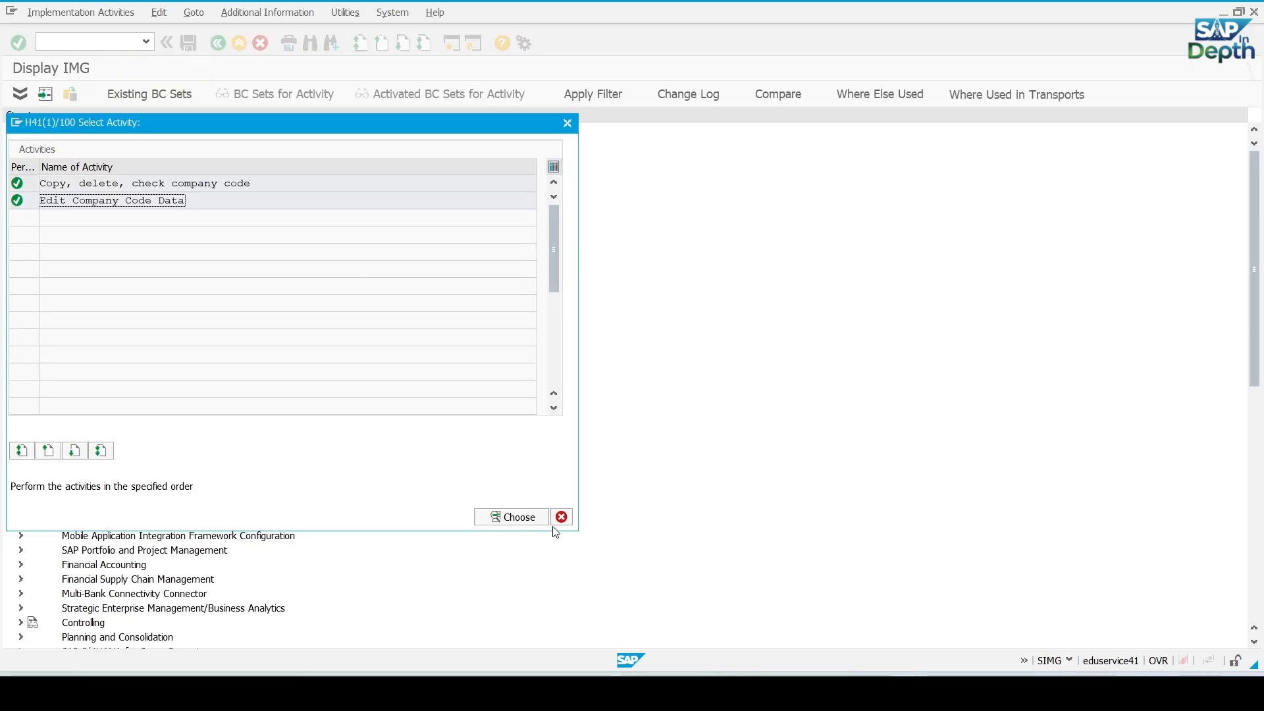
{"action": "left_click", "coordinate": [562, 517]}
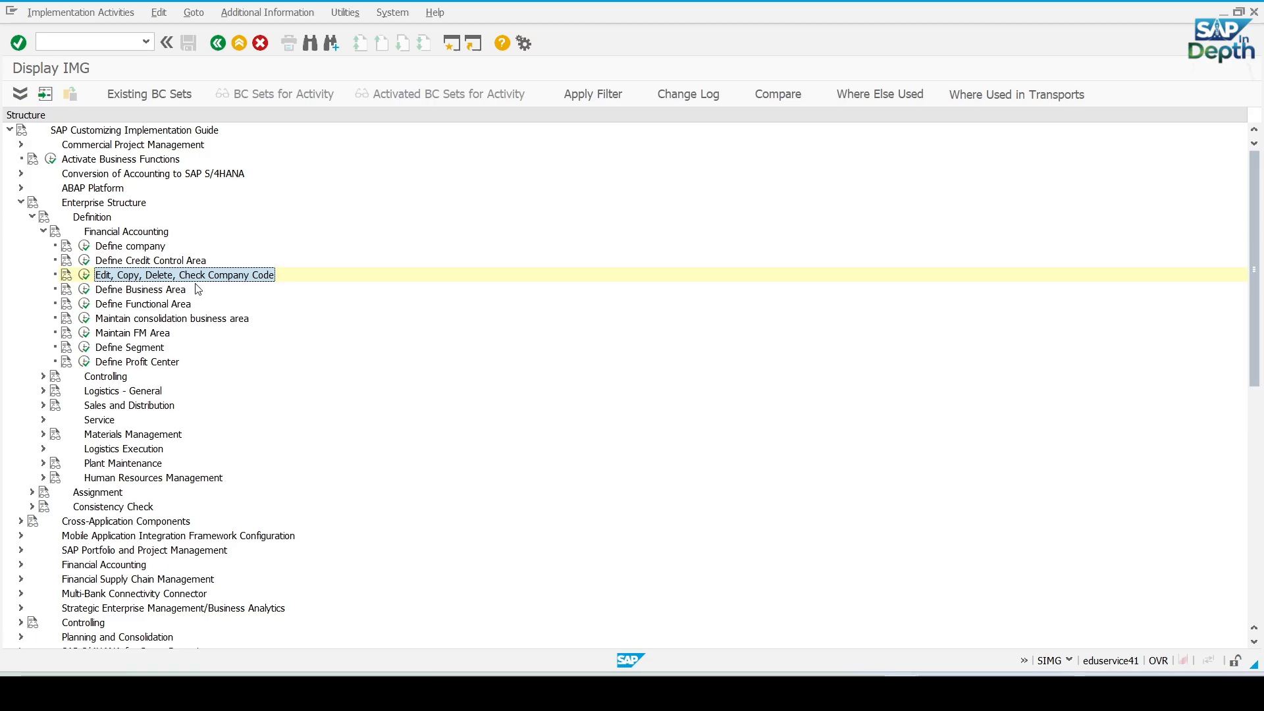
{"action": "left_click", "coordinate": [86, 281]}
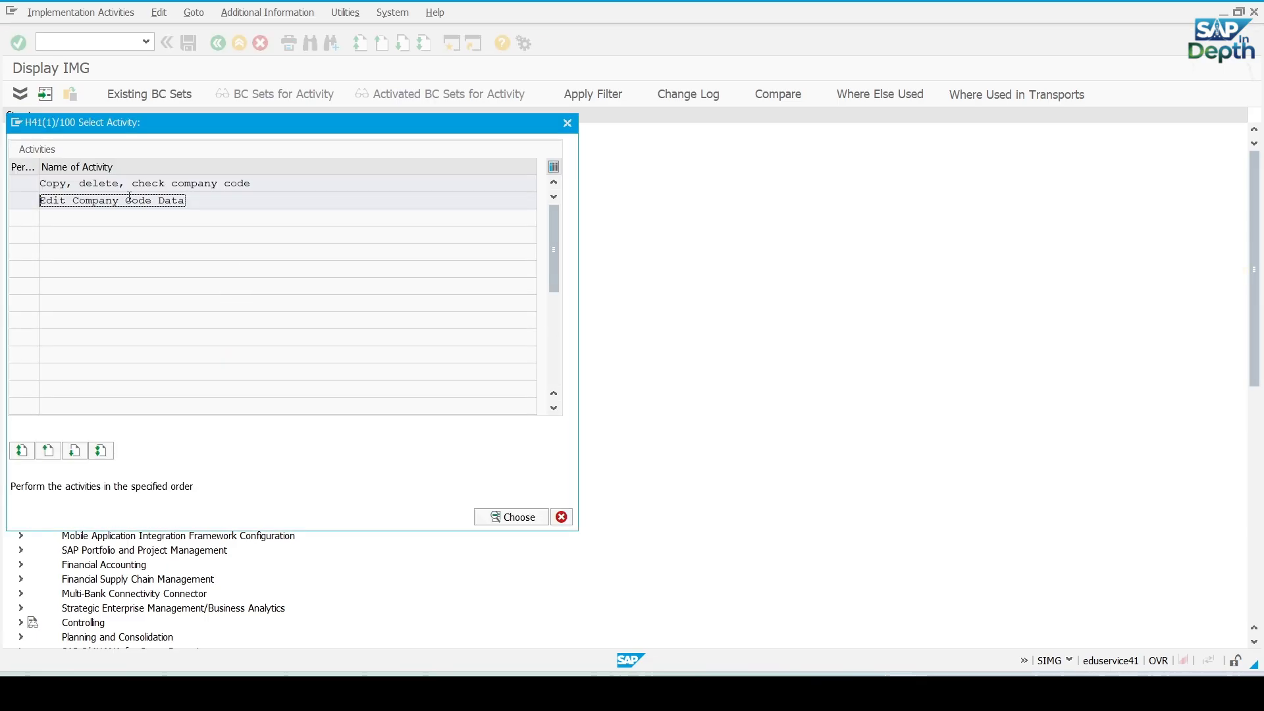
{"action": "double_click", "coordinate": [112, 201]}
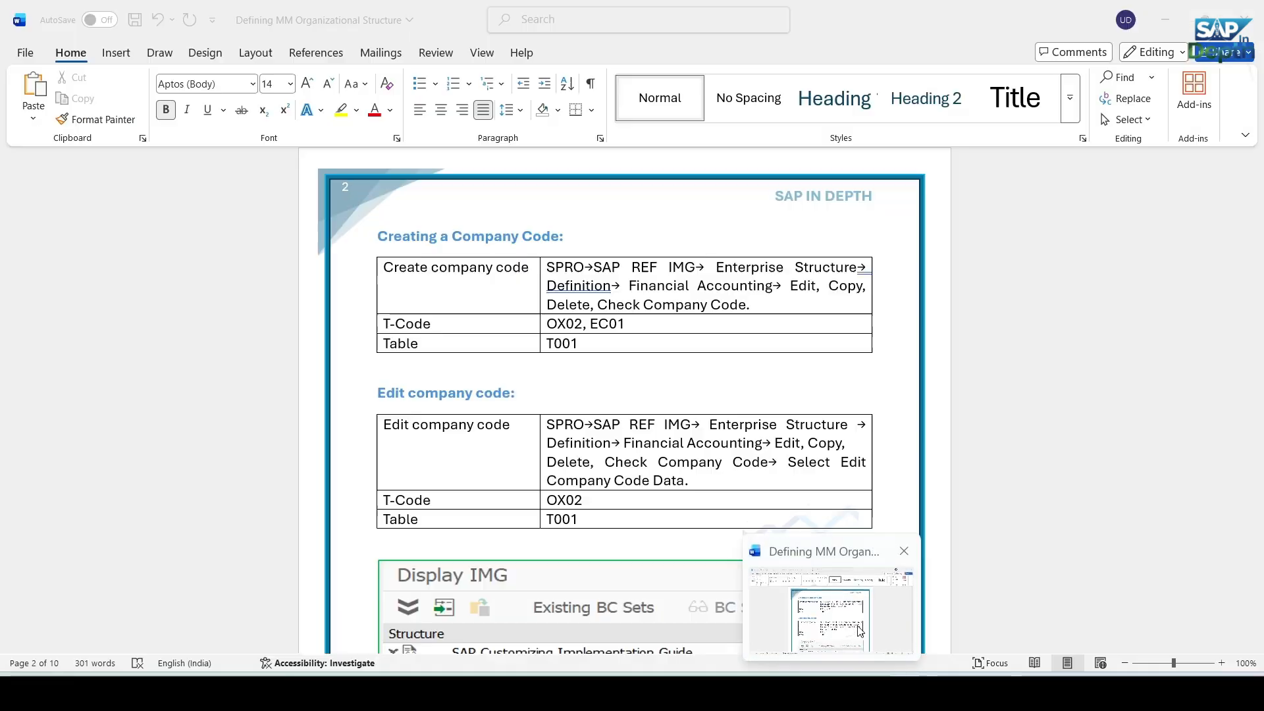
Copy "General Motors Inc" from the Company Code sheet in Excel and paste it in SAP as GM10's company name.
{"action": "left_click", "coordinate": [868, 692]}
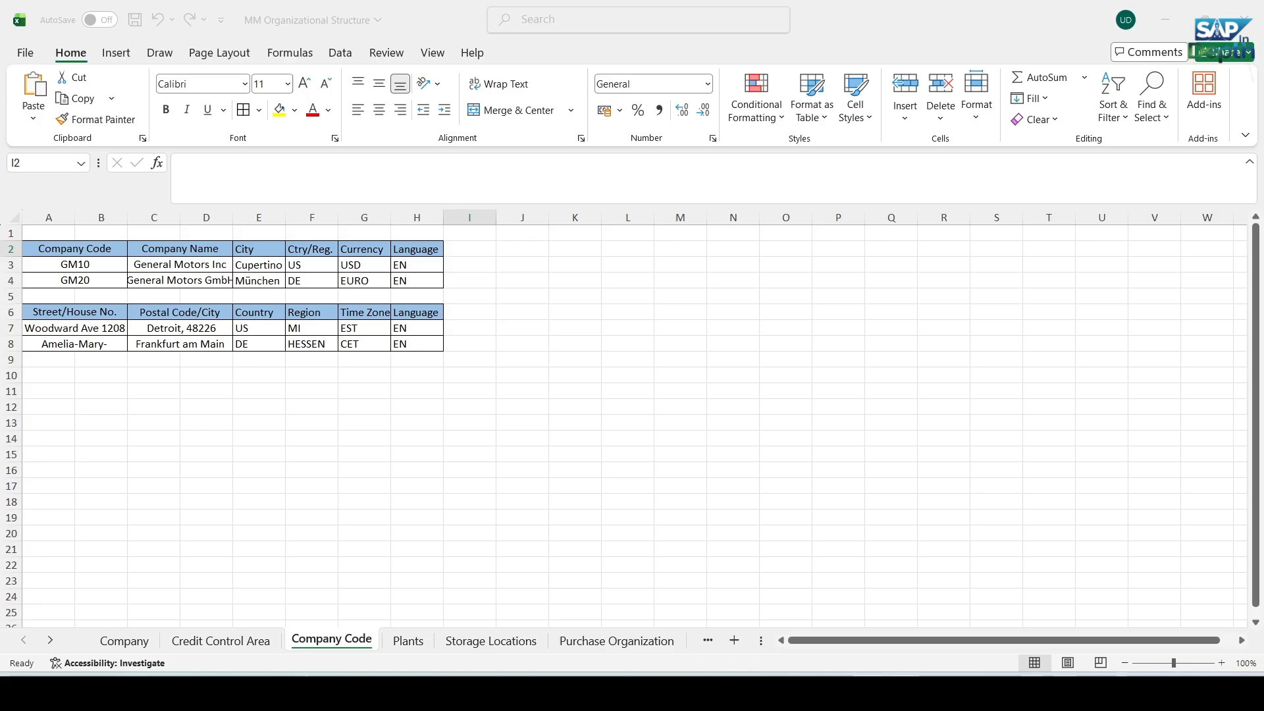
{"action": "left_click", "coordinate": [575, 485]}
{"action": "left_click", "coordinate": [221, 265]}
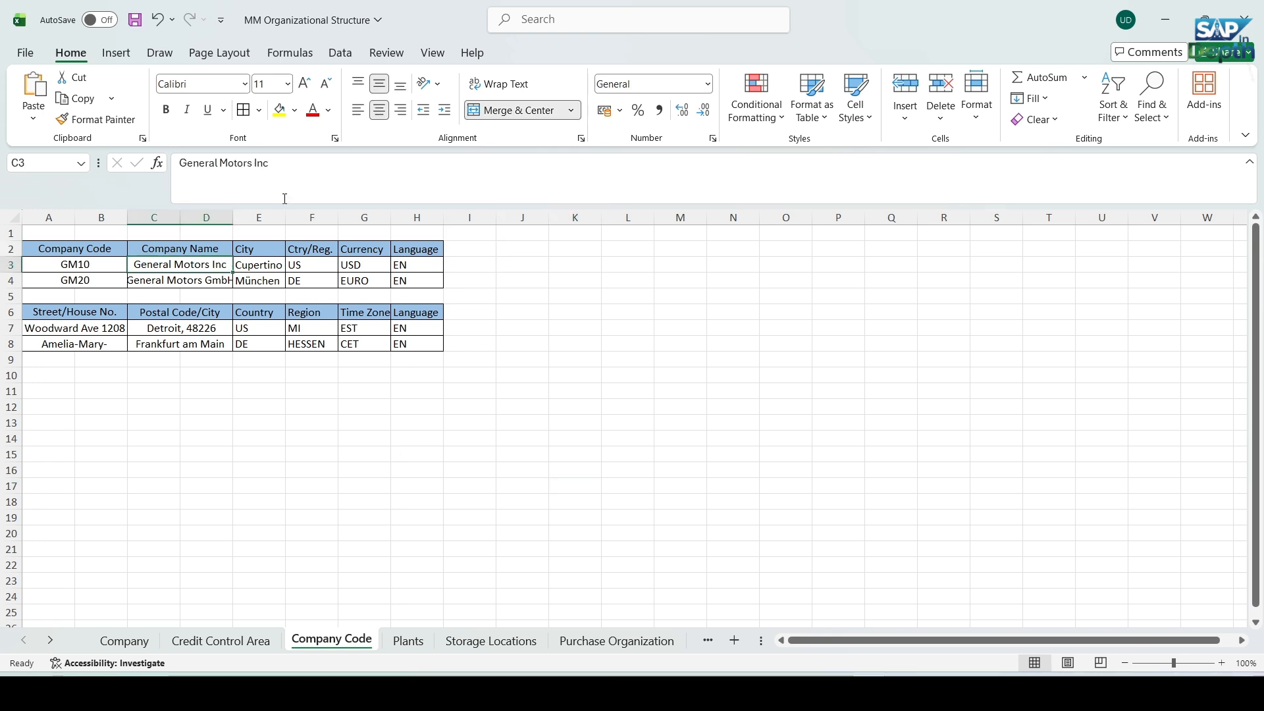
{"action": "left_click_drag", "start_coordinate": [285, 168], "coordinate": [176, 163]}
{"action": "key", "text": "ctrl+c"}
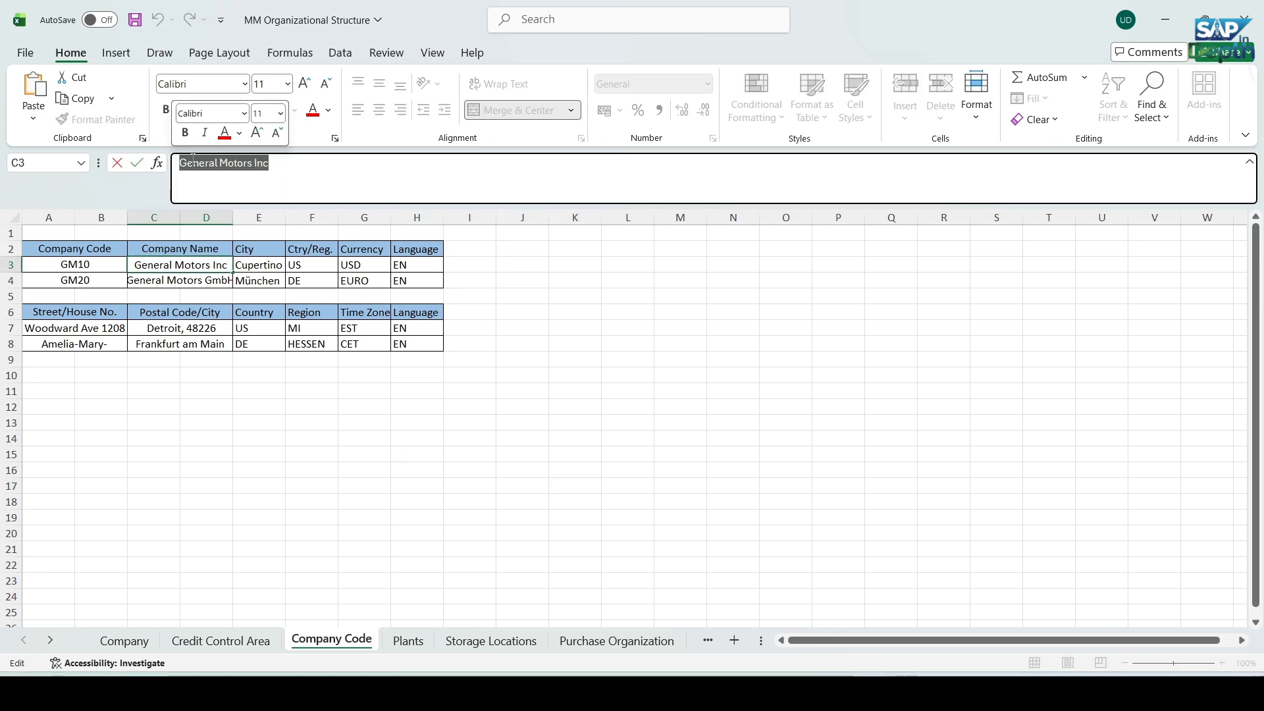
{"action": "key", "text": "alt+Tab"}
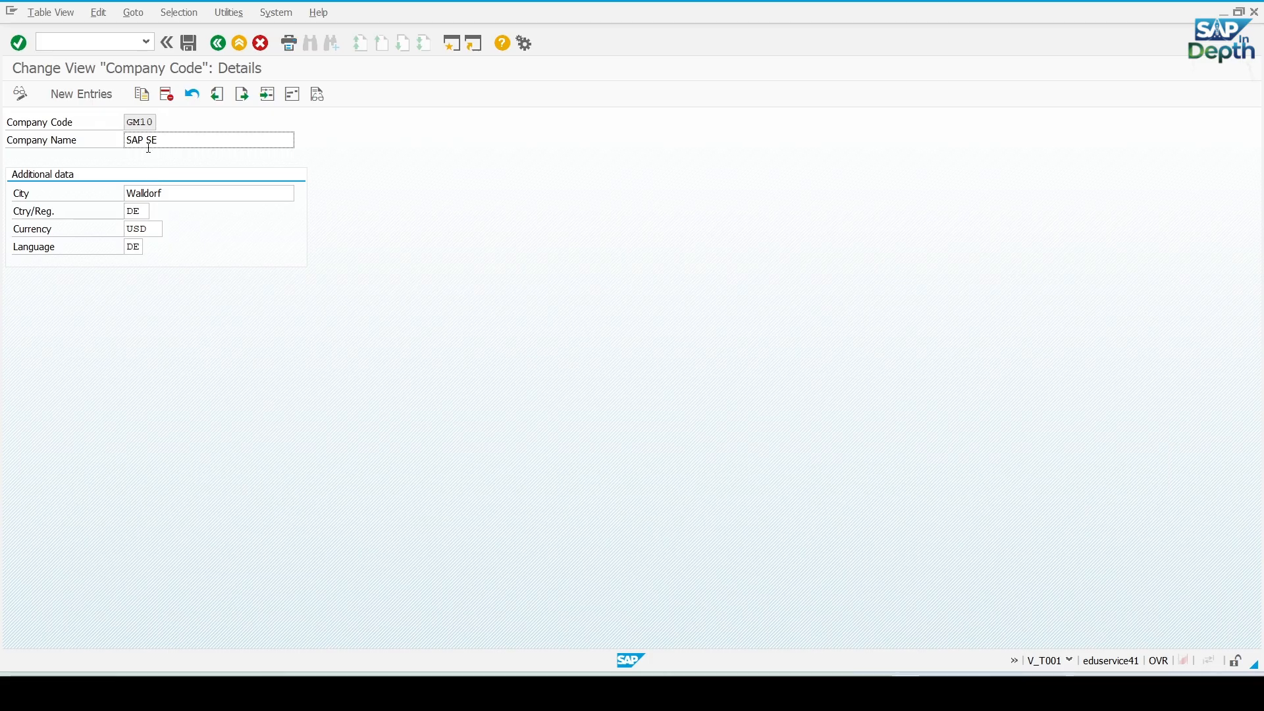
{"action": "left_click_drag", "start_coordinate": [155, 141], "coordinate": [84, 141]}
{"action": "key", "text": "ctrl+v"}
Copy the city "Cupertino" from GM10's row in the Excel plan and paste it as the city in SAP.
{"action": "key", "text": "alt+Tab"}
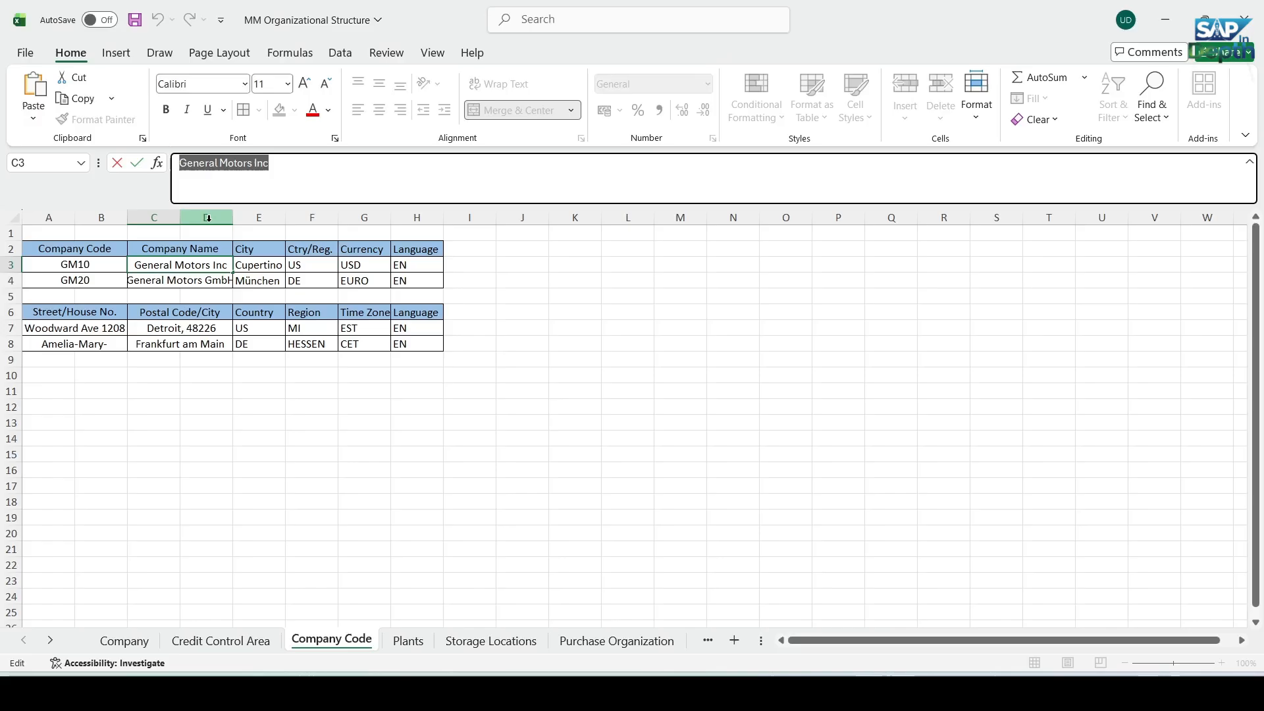
{"action": "left_click", "coordinate": [266, 264]}
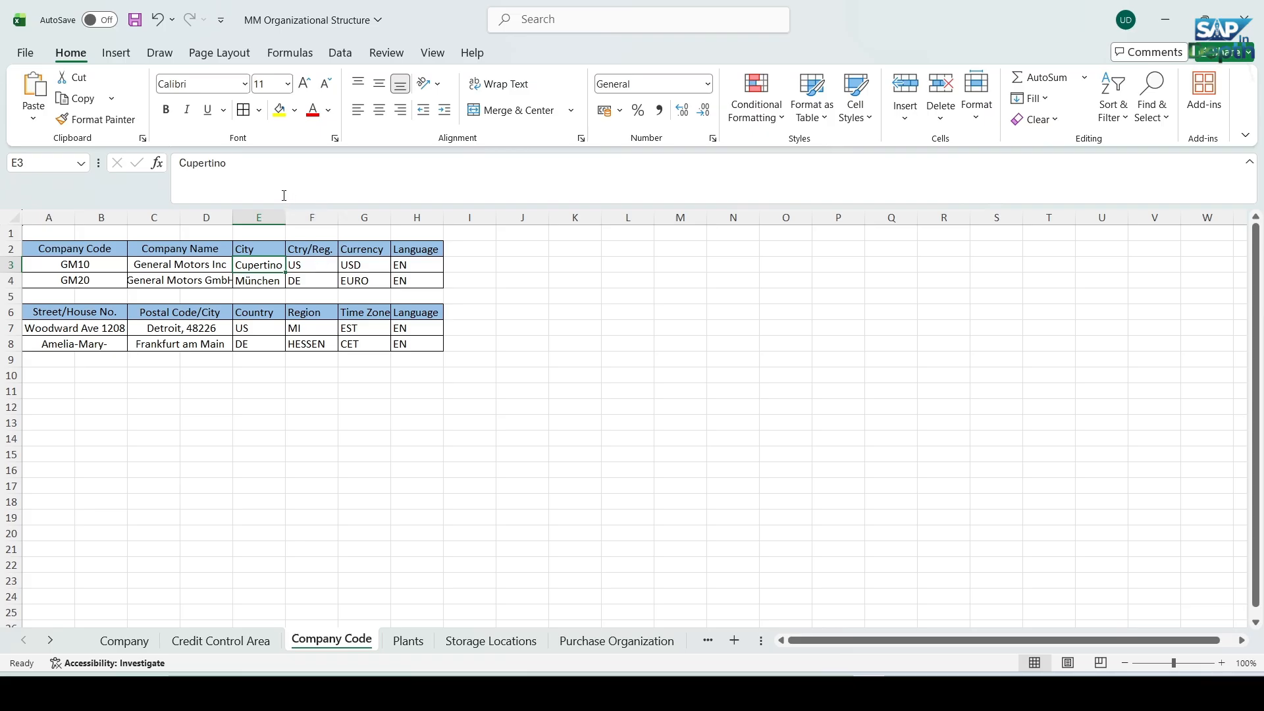
{"action": "left_click_drag", "start_coordinate": [234, 170], "coordinate": [177, 165]}
{"action": "key", "text": "ctrl+c"}
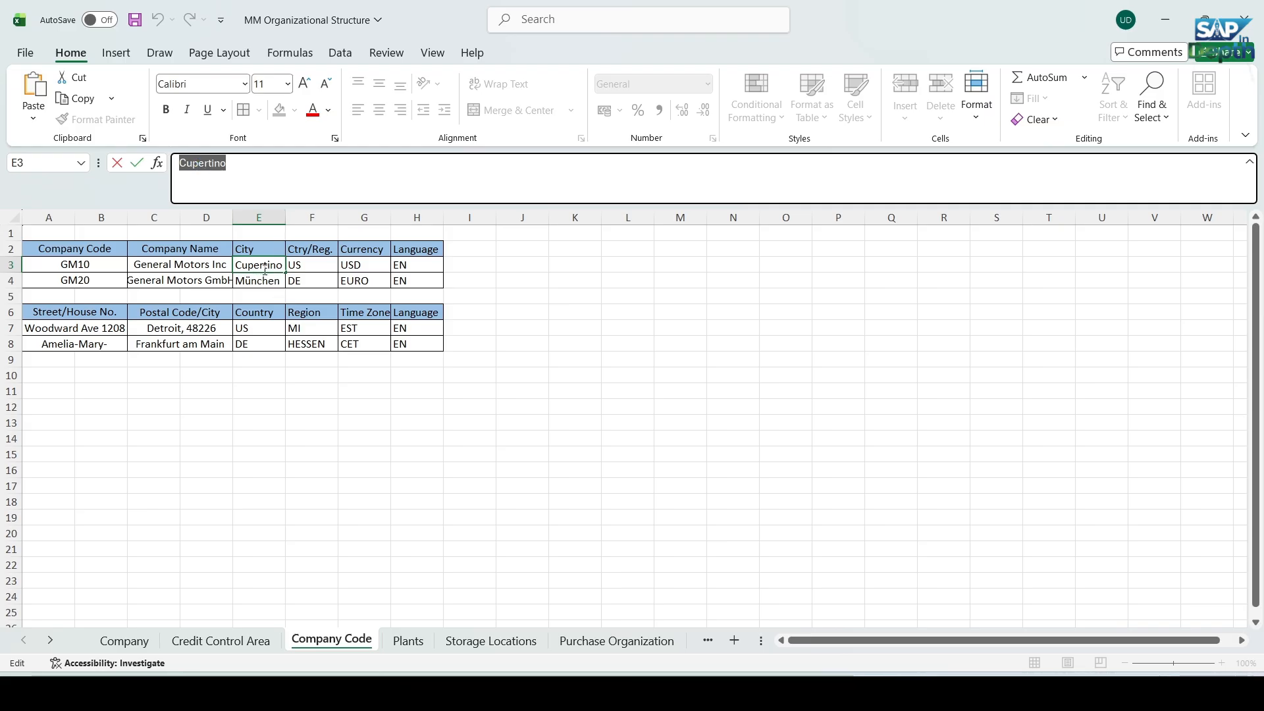
{"action": "key", "text": "alt+Tab"}
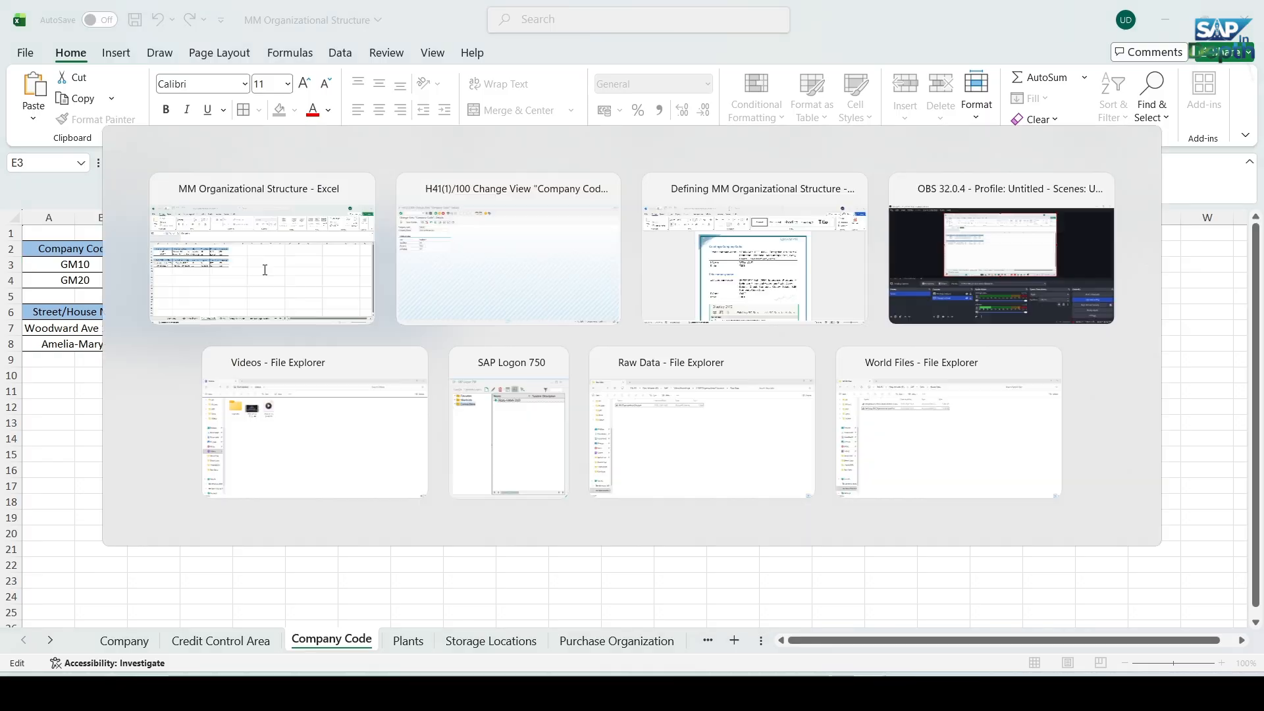
{"action": "left_click_drag", "start_coordinate": [174, 192], "coordinate": [57, 200]}
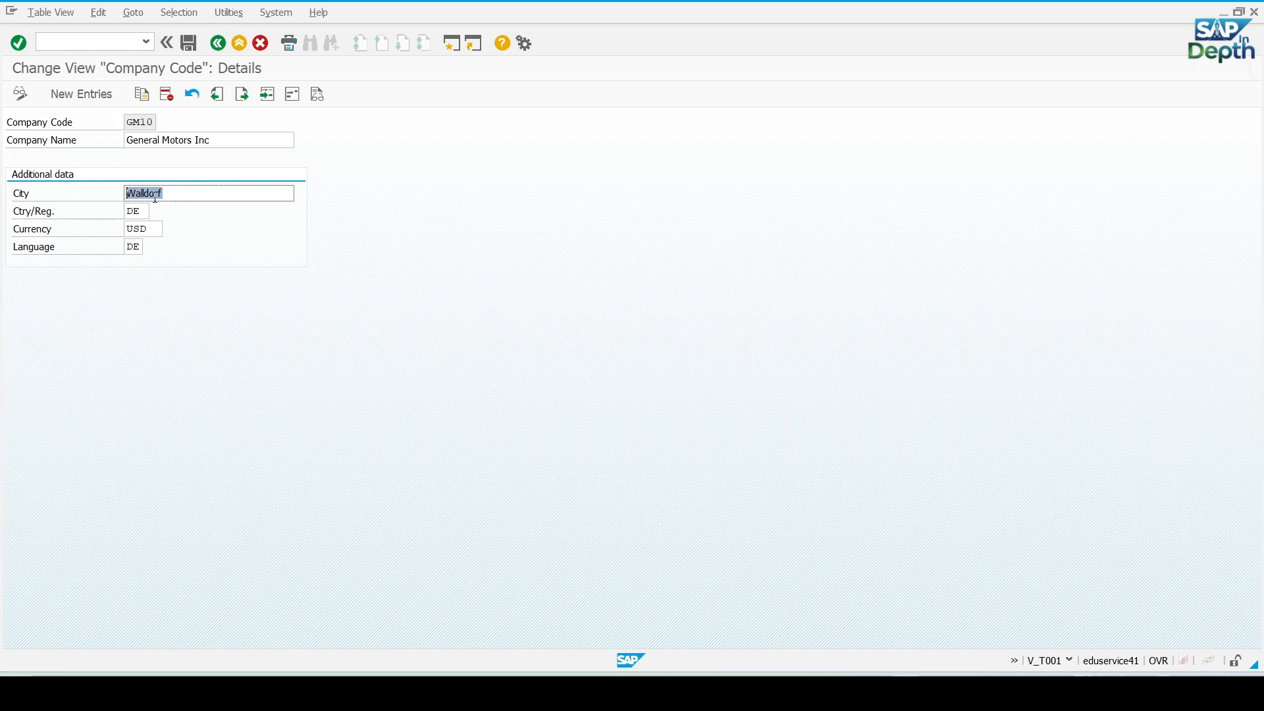
{"action": "key", "text": "ctrl+v"}
{"action": "double_click", "coordinate": [144, 216]}
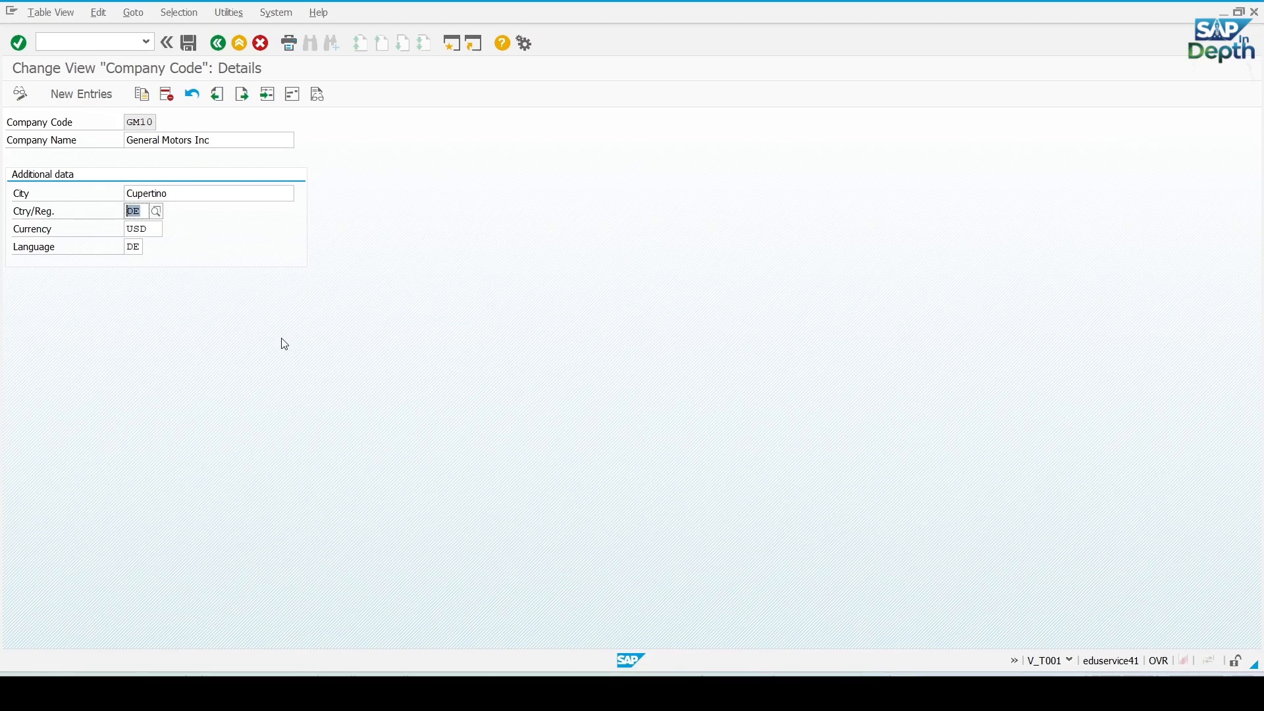
{"action": "type", "text": "U"}
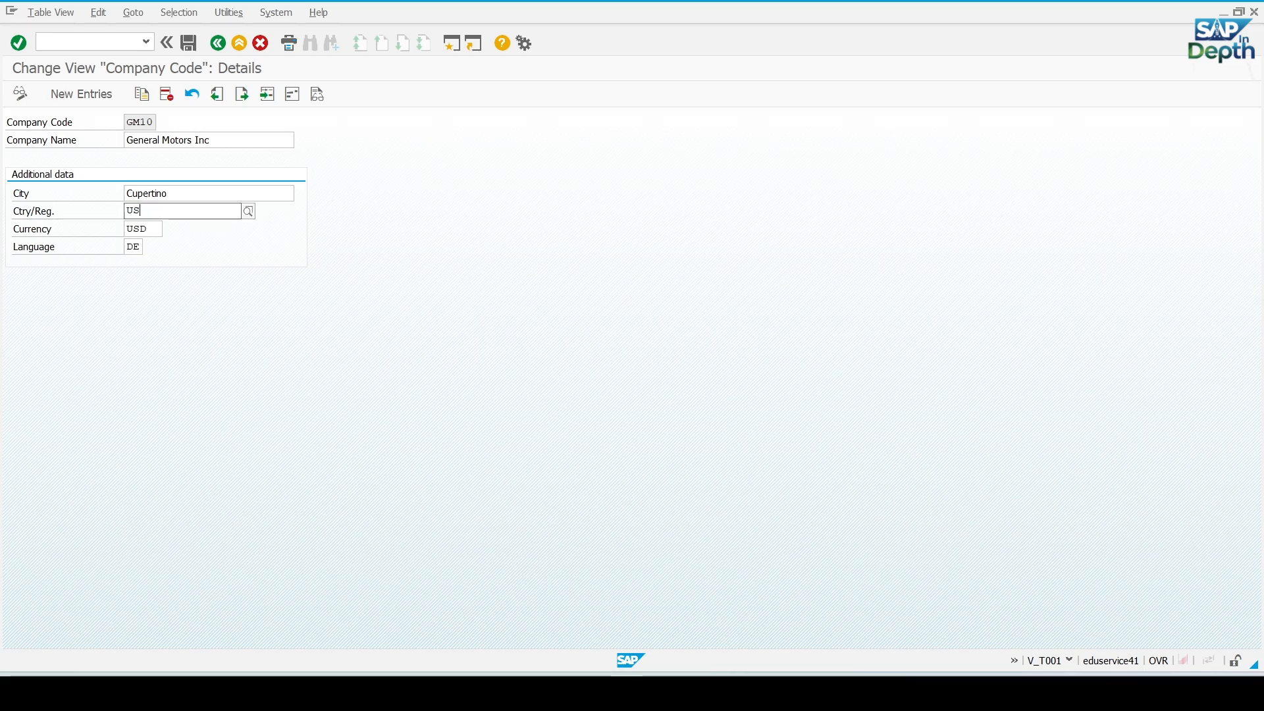
{"action": "type", "text": "S"}
{"action": "key", "text": "Down"}
{"action": "key", "text": "Down"}
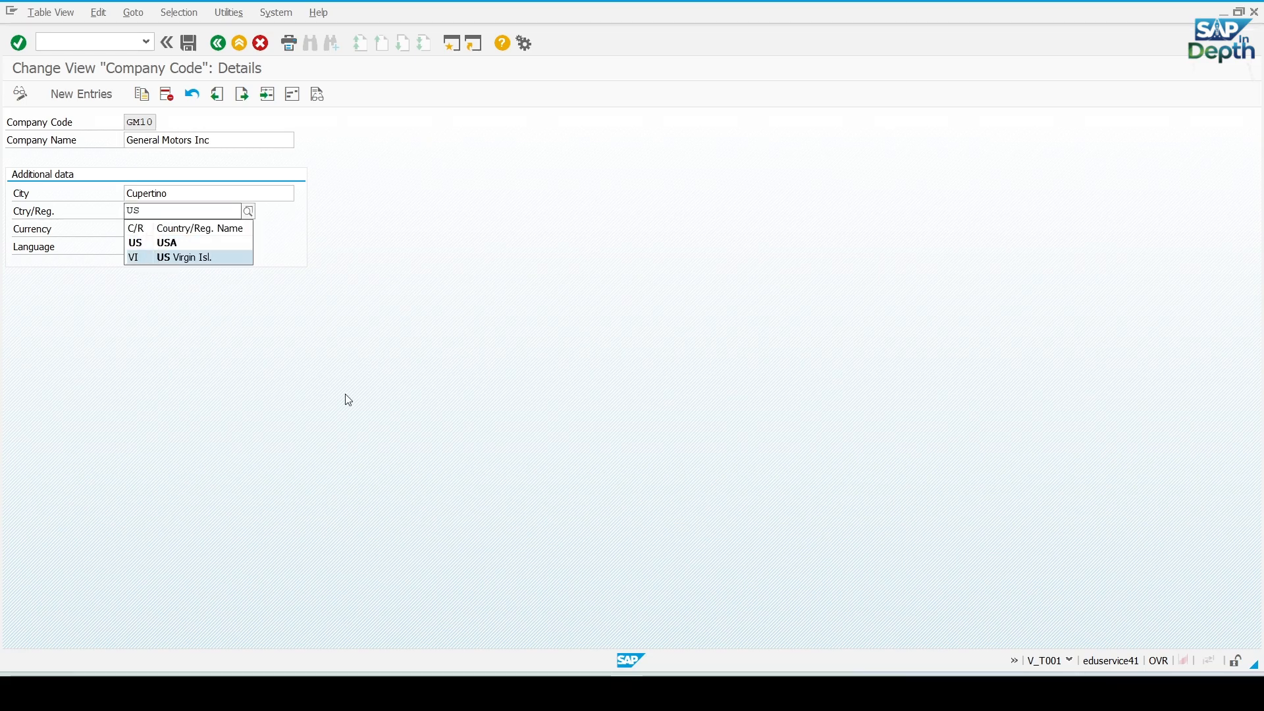
{"action": "key", "text": "BackSpace"}
{"action": "key", "text": "BackSpace"}
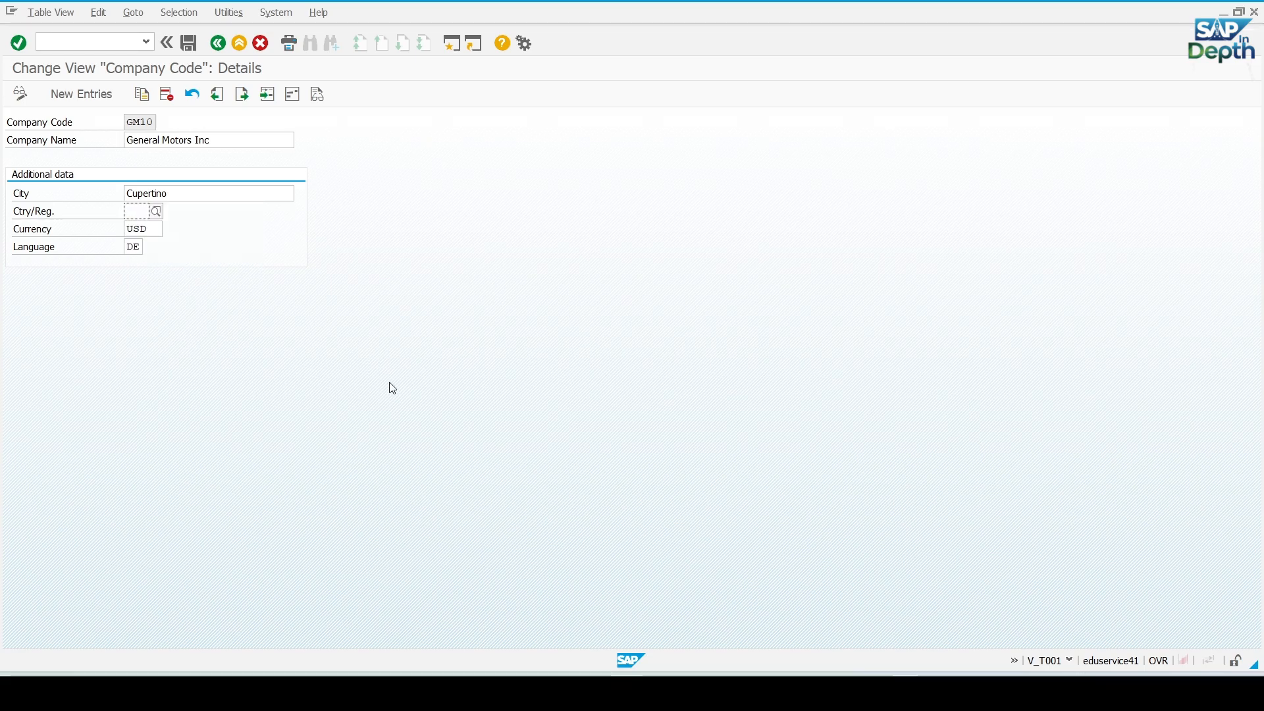
Set GM10's country/region to US by choosing USA from the list of possible country keys.
{"action": "left_click", "coordinate": [157, 212]}
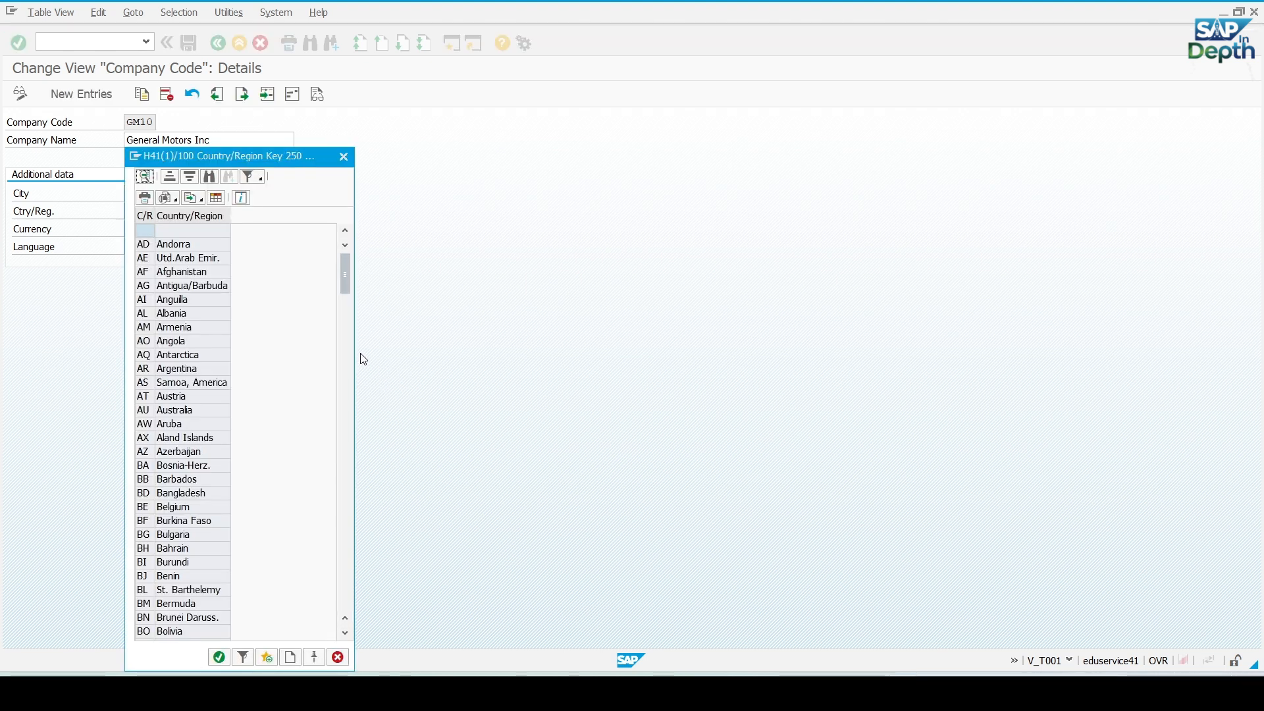
{"action": "scroll", "coordinate": [198, 327], "scroll_direction": "down", "scroll_amount": 18}
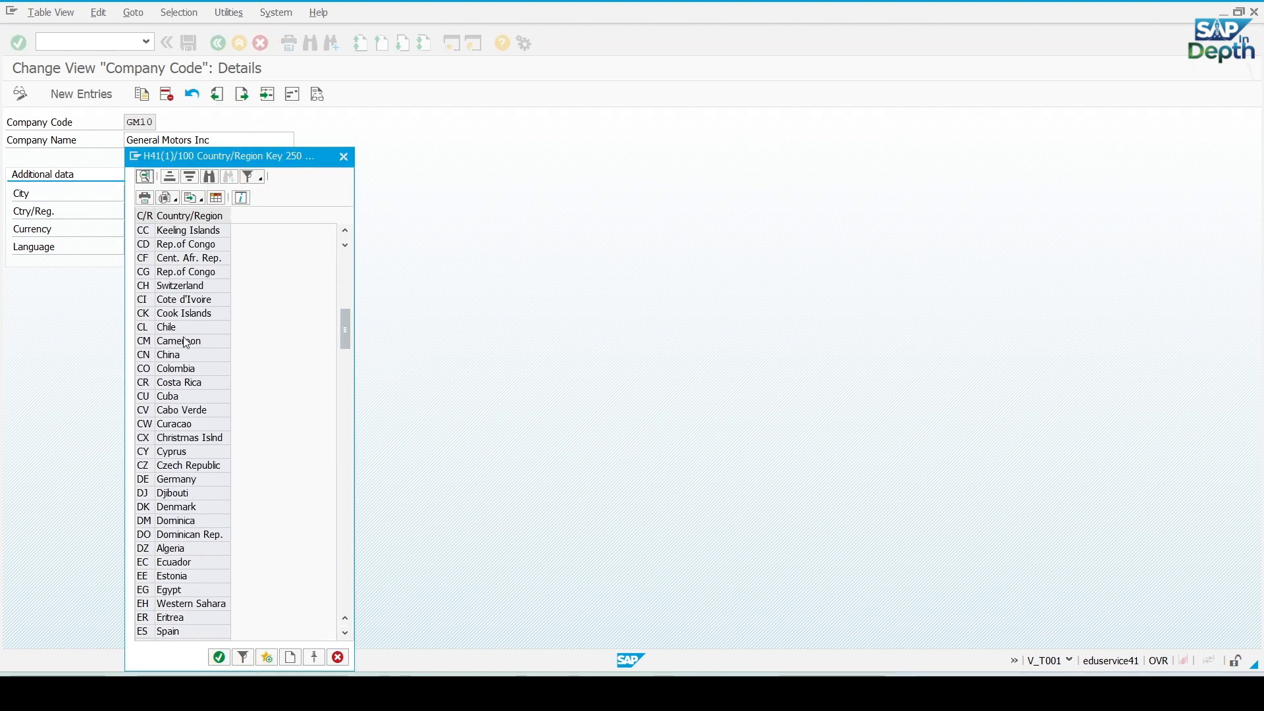
{"action": "scroll", "coordinate": [186, 342], "scroll_direction": "down", "scroll_amount": 18}
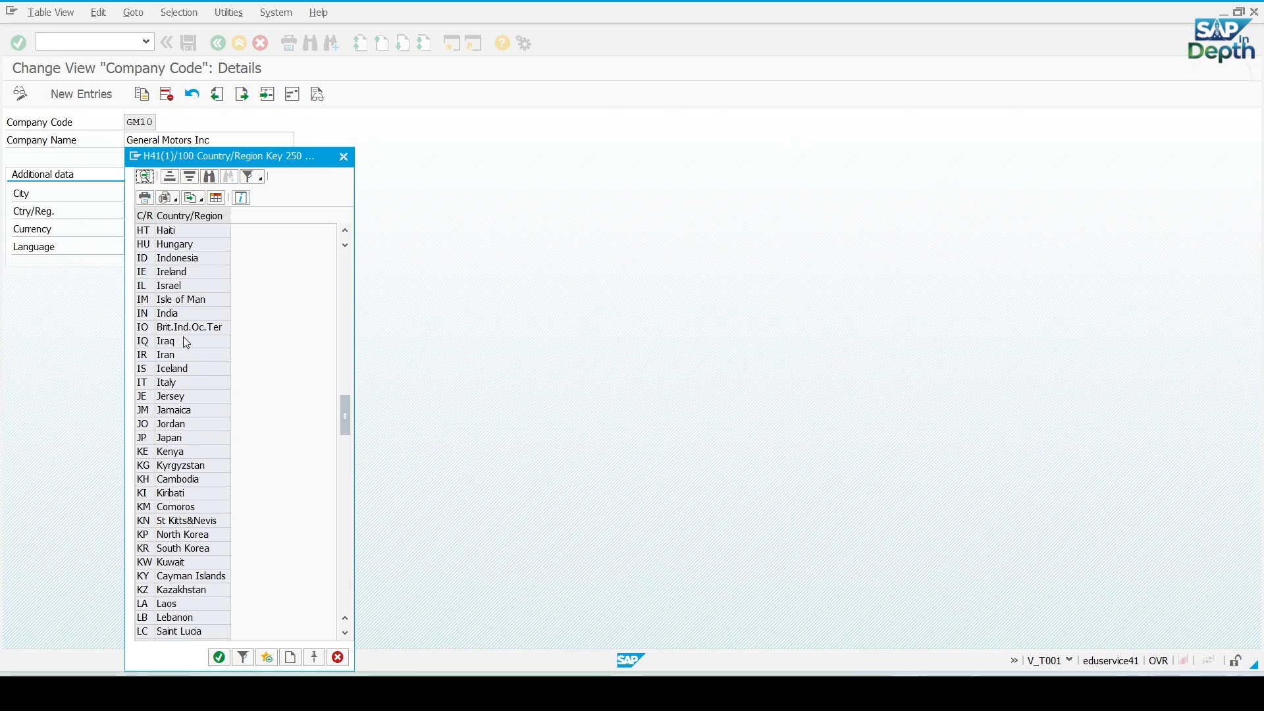
{"action": "scroll", "coordinate": [186, 342], "scroll_direction": "down", "scroll_amount": 19}
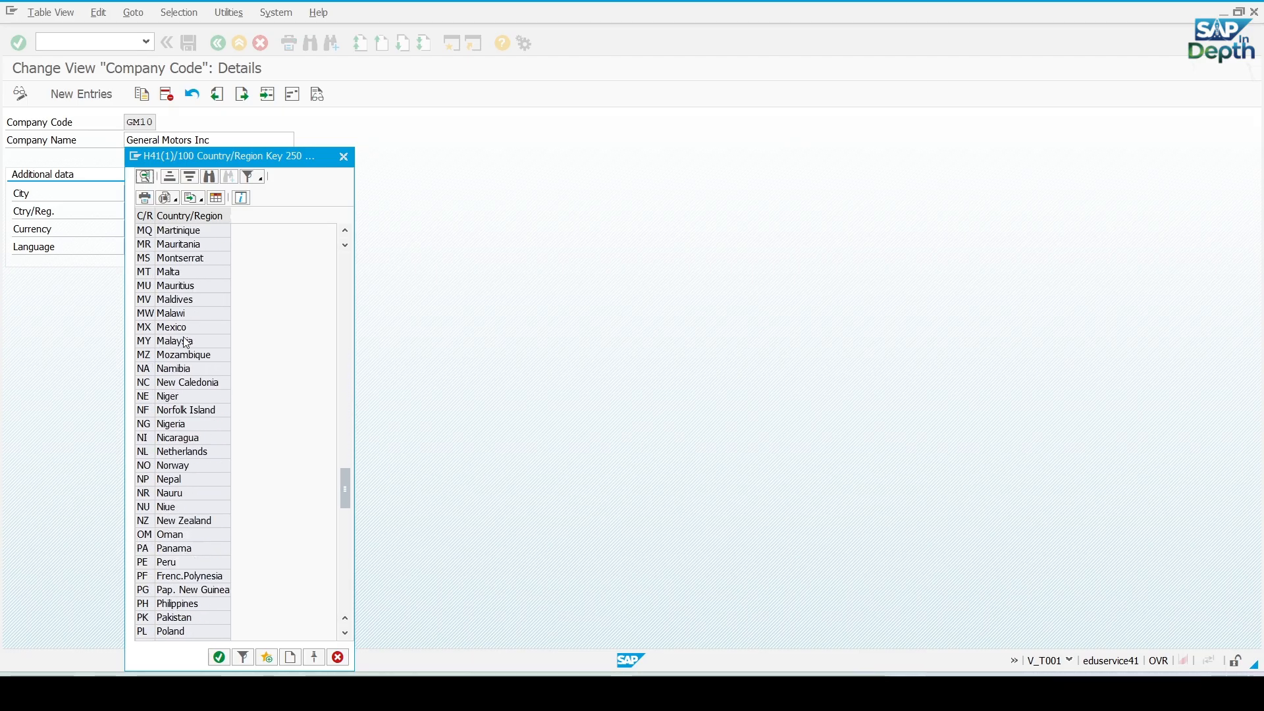
{"action": "scroll", "coordinate": [186, 342], "scroll_direction": "down", "scroll_amount": 18}
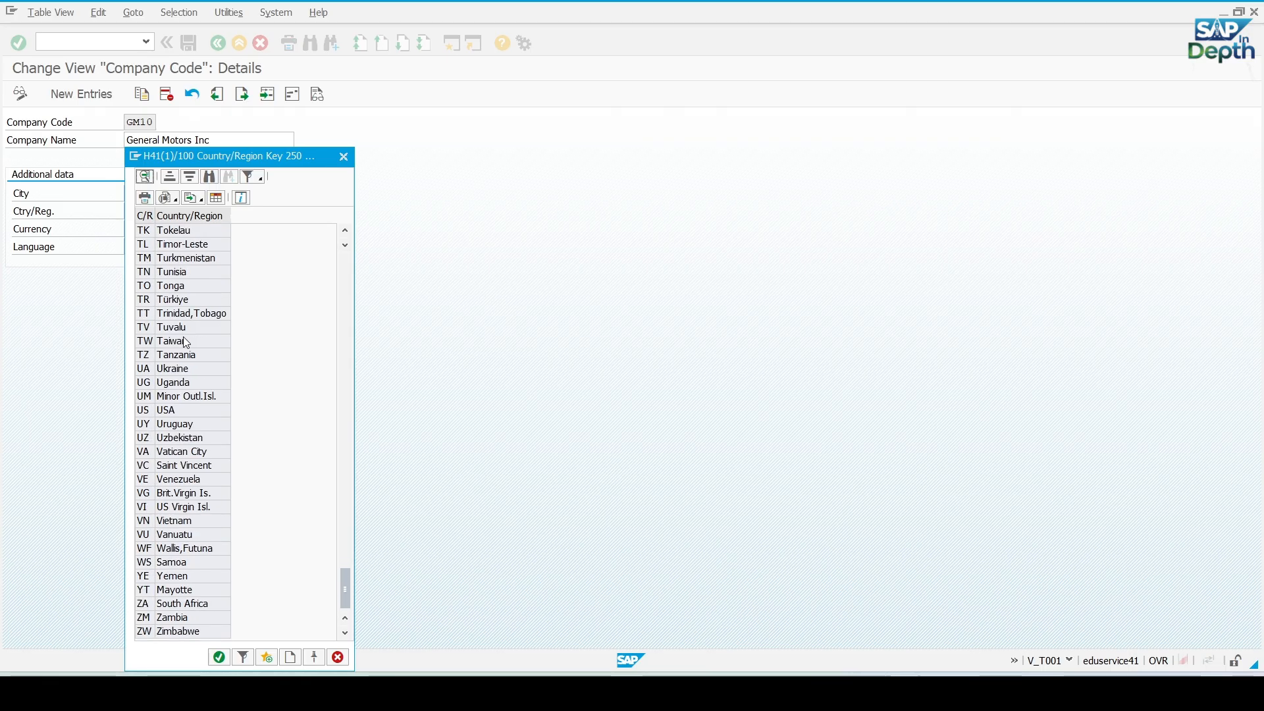
{"action": "double_click", "coordinate": [177, 409]}
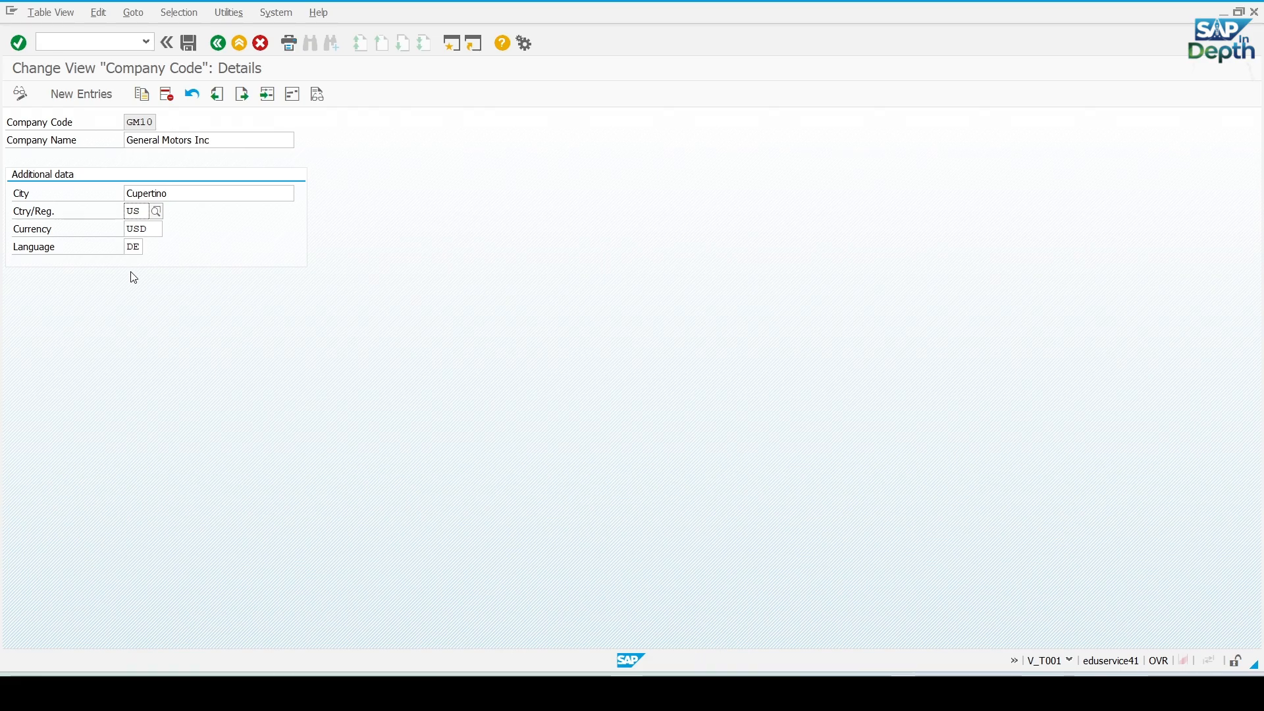
Set GM10's language to EN, save the company code data and return to the company code overview.
{"action": "left_click", "coordinate": [136, 248]}
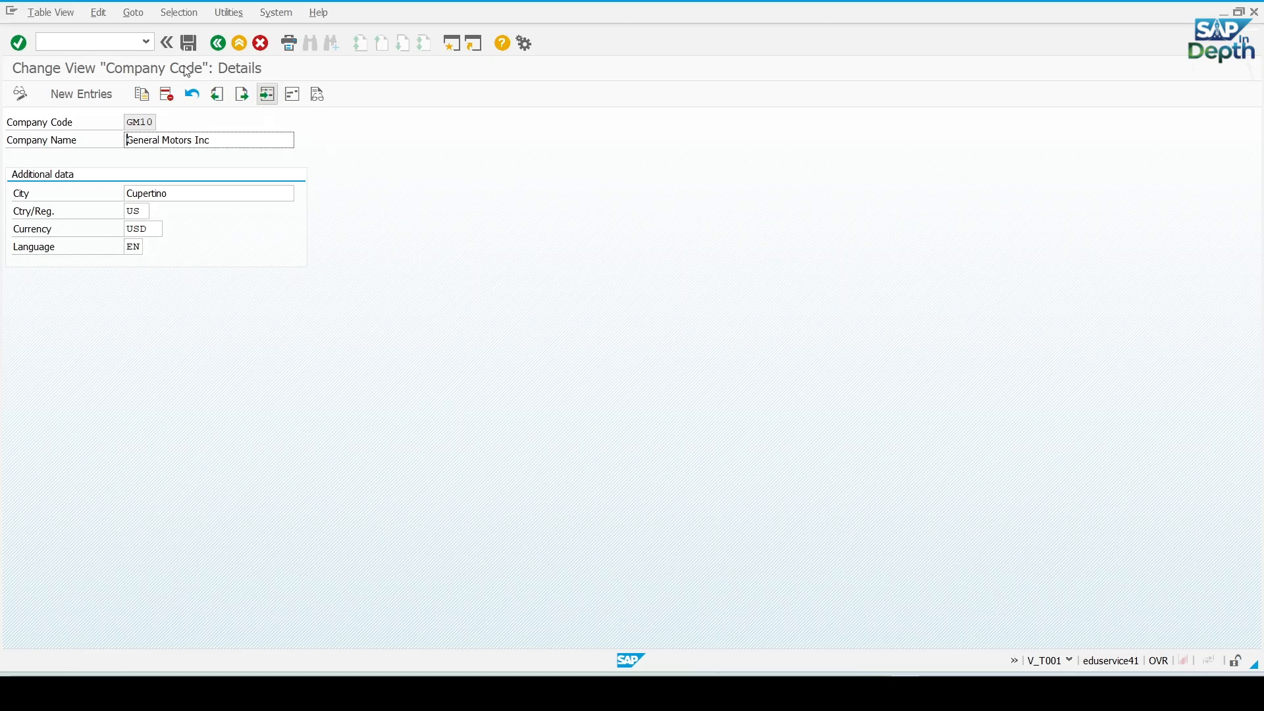
{"action": "left_click", "coordinate": [188, 45]}
{"action": "left_click", "coordinate": [242, 250]}
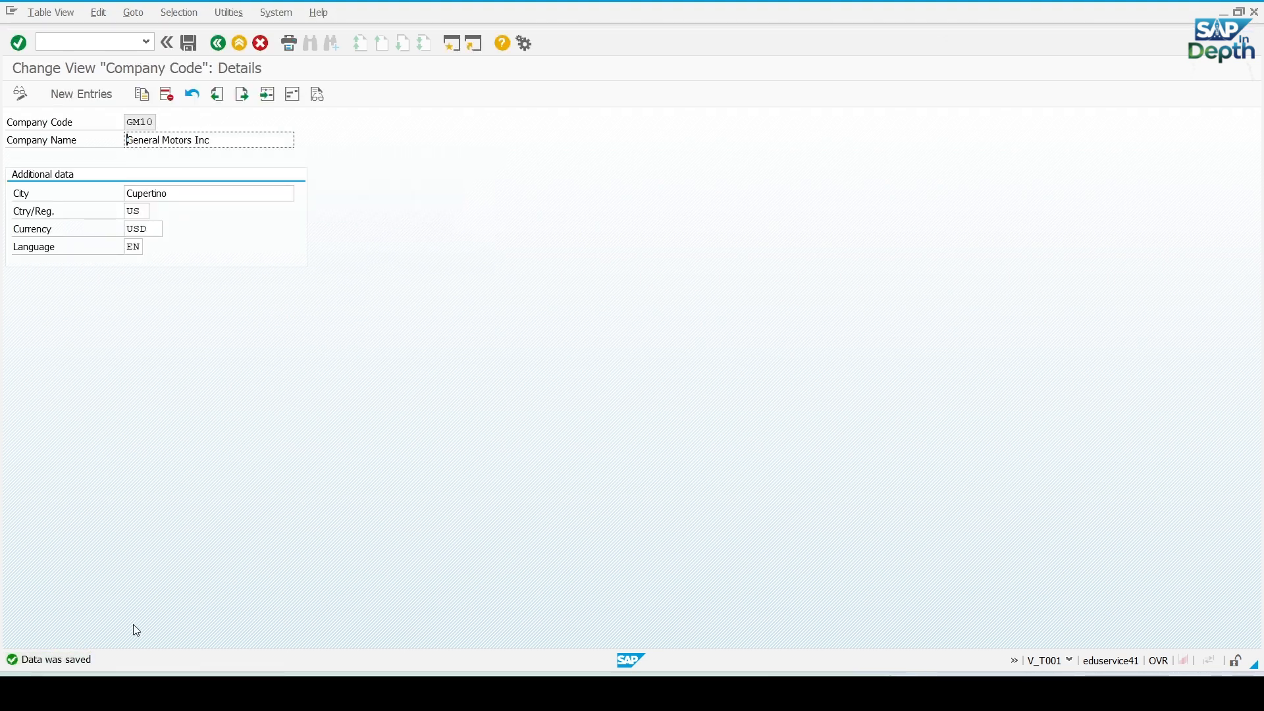
{"action": "left_click", "coordinate": [218, 42]}
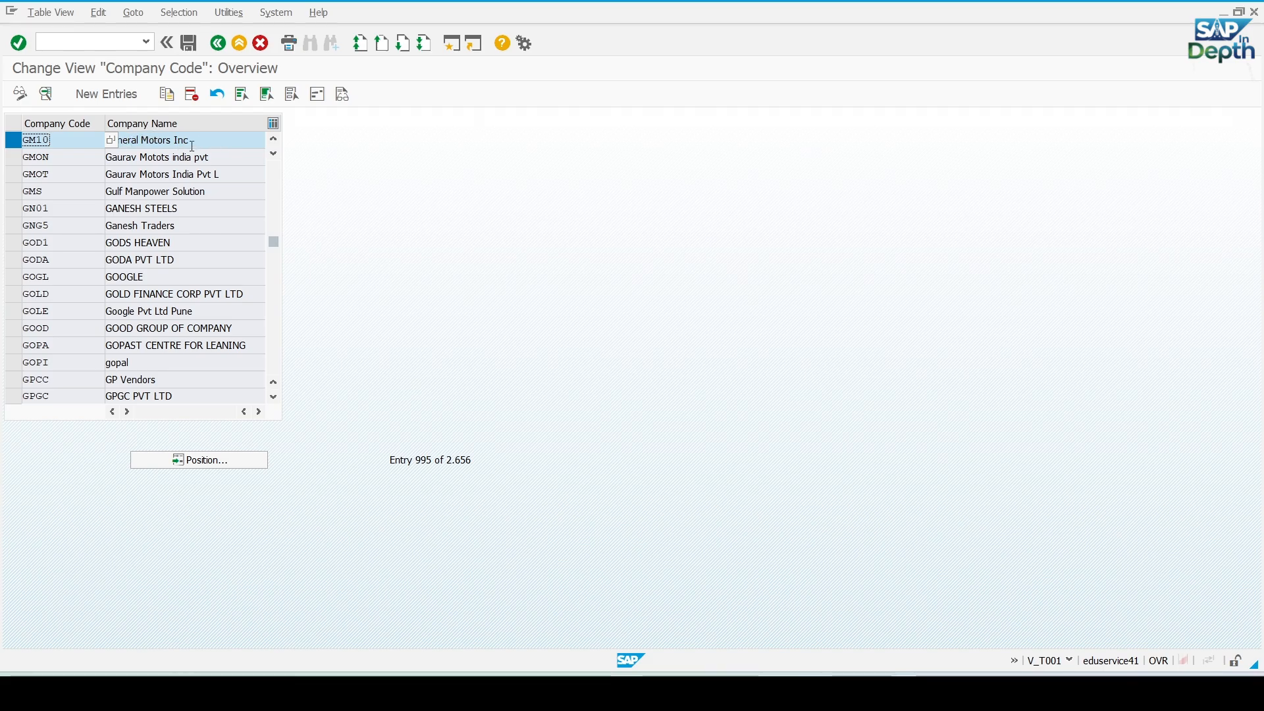
Exit the company code activity in SAP and copy the second company code, GM20, from the Company Code sheet in Excel.
{"action": "left_click", "coordinate": [218, 43]}
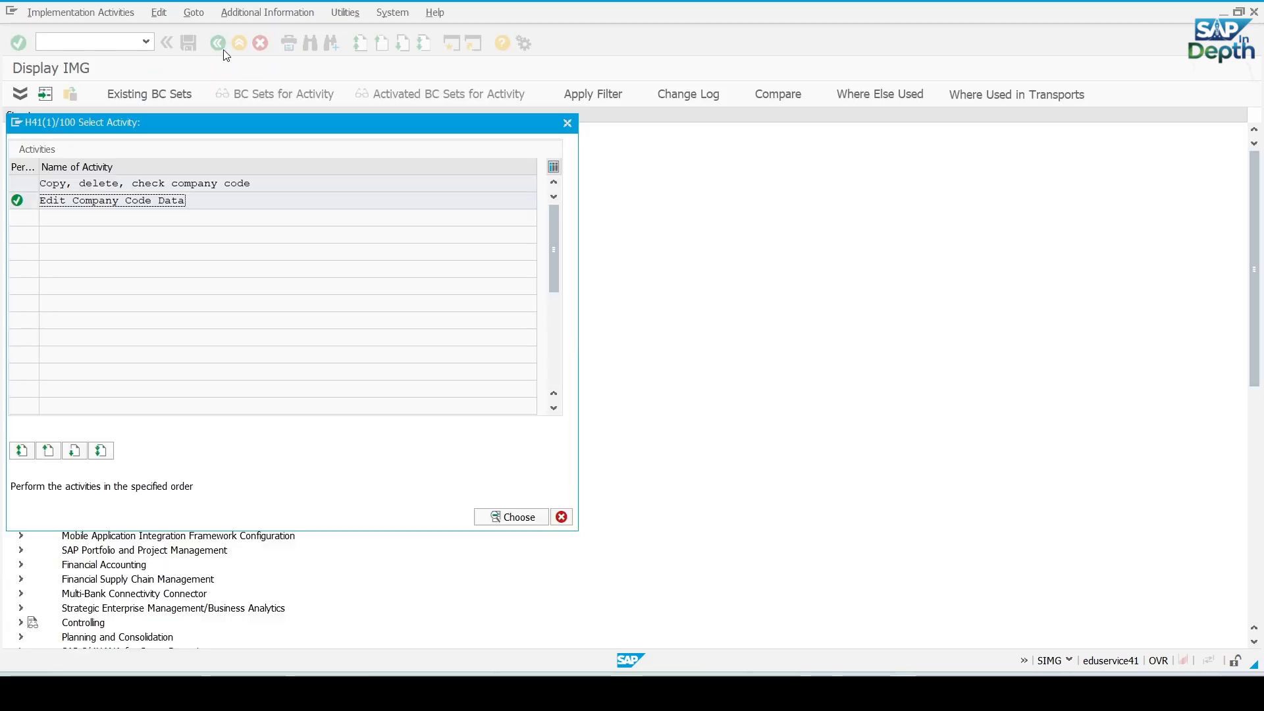
{"action": "left_click", "coordinate": [561, 516]}
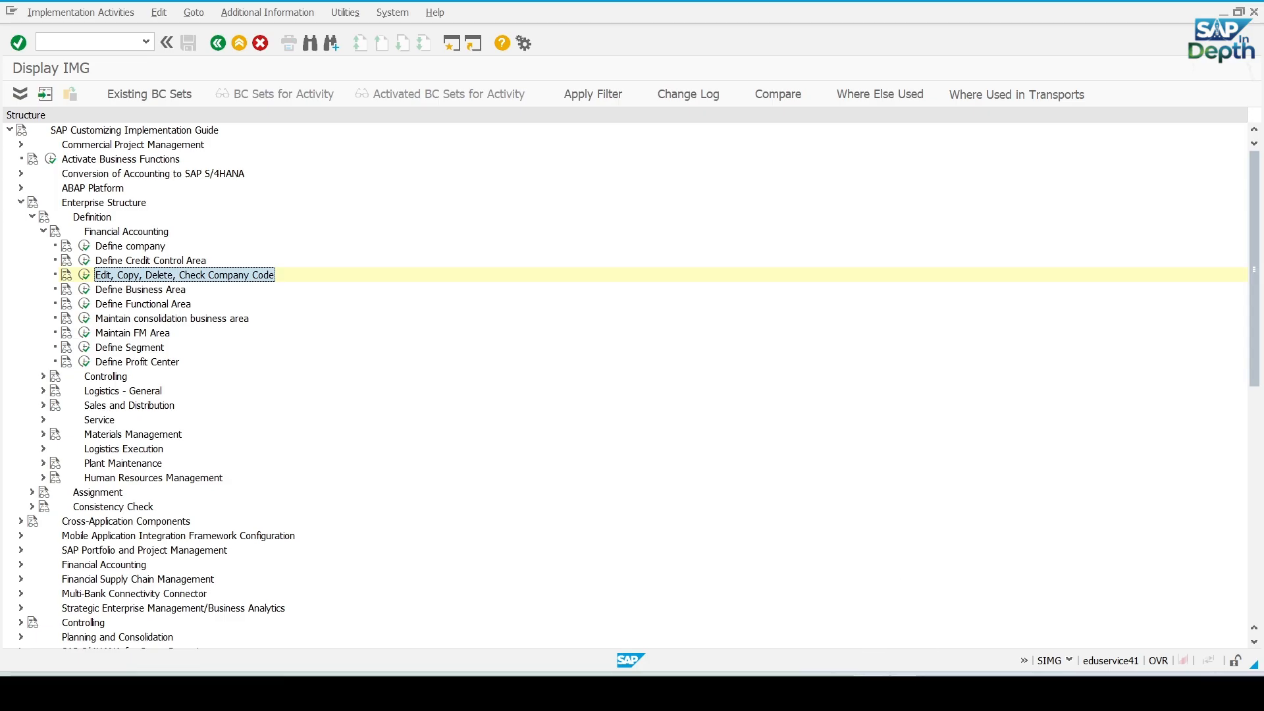
{"action": "key", "text": "alt+Tab"}
{"action": "left_click", "coordinate": [94, 278]}
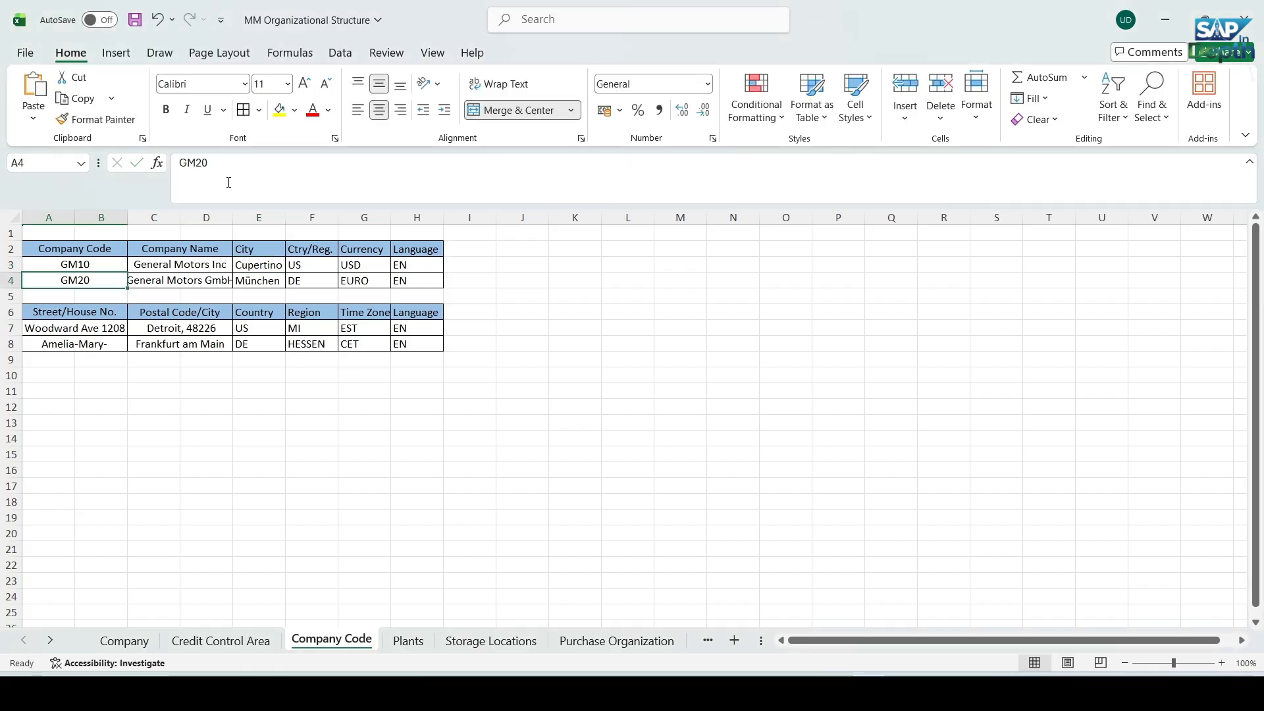
{"action": "double_click", "coordinate": [190, 164]}
{"action": "left_click", "coordinate": [476, 343]}
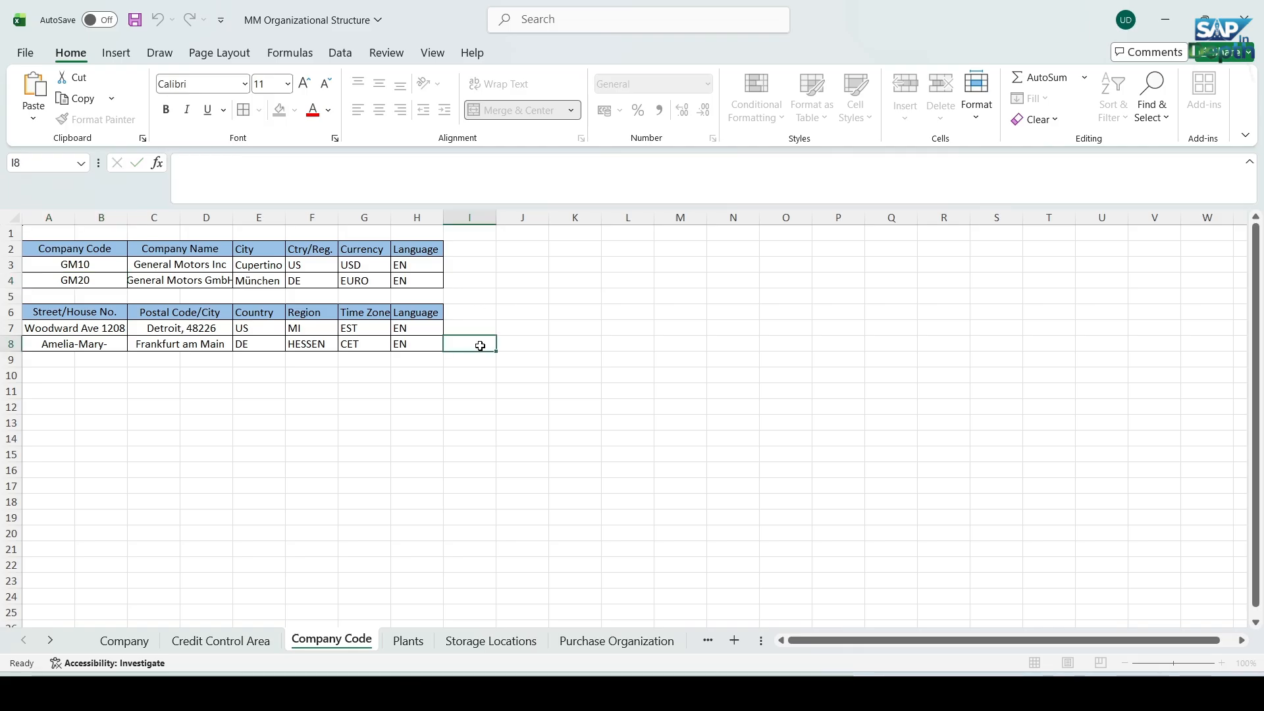
{"action": "mouse_move", "coordinate": [910, 664]}
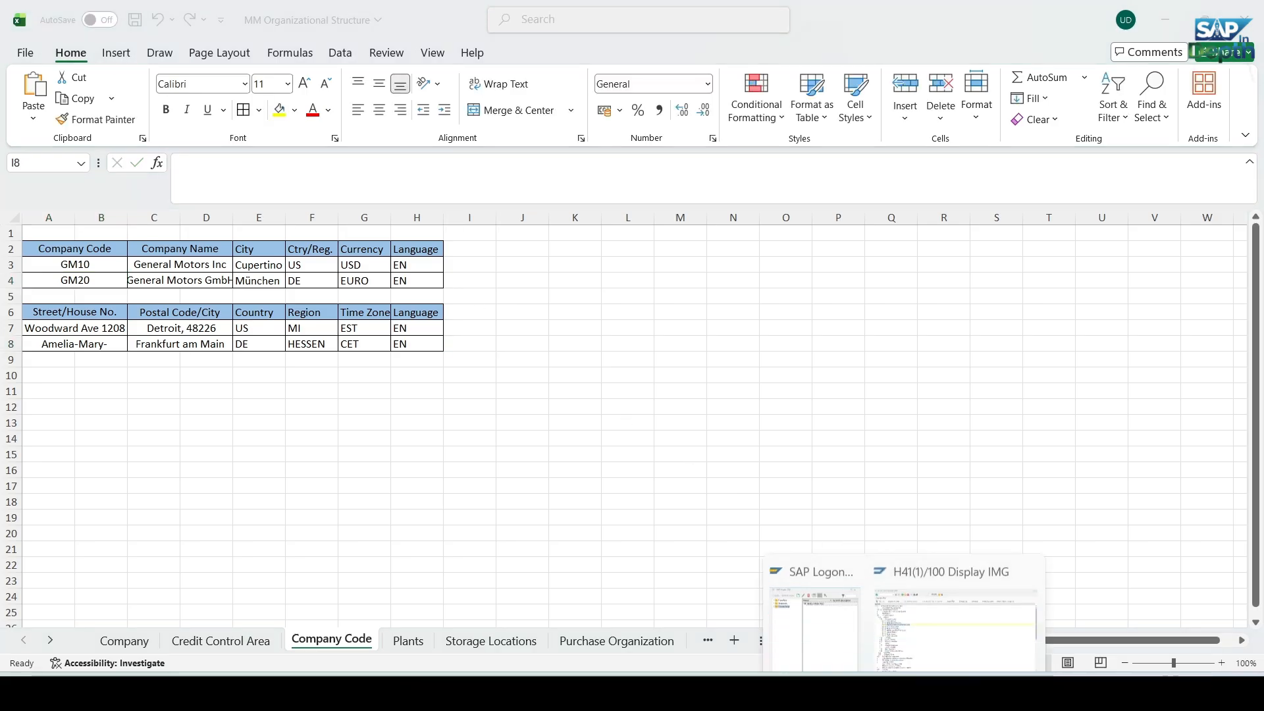
Switch back to SAP, leave the implementation guide for SAP Easy Access and run transaction EC01.
{"action": "left_click", "coordinate": [941, 592]}
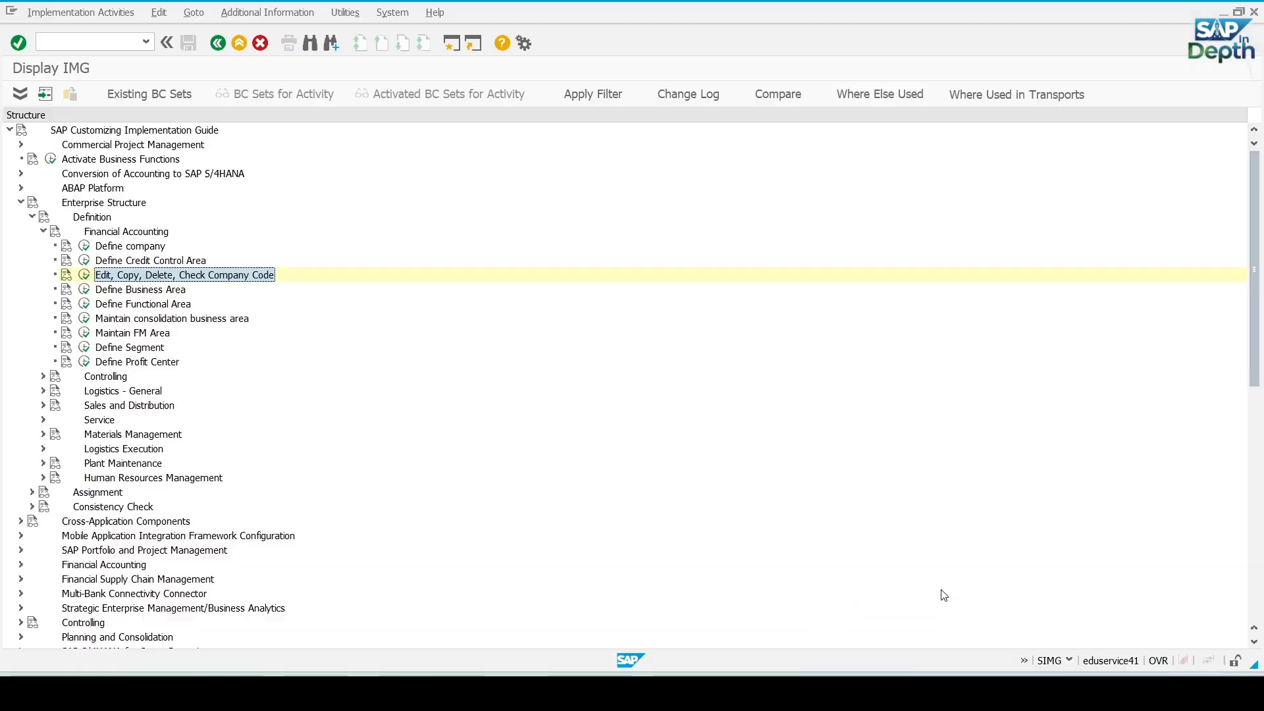
{"action": "left_click", "coordinate": [218, 42]}
{"action": "left_click", "coordinate": [218, 43]}
{"action": "left_click", "coordinate": [81, 40]}
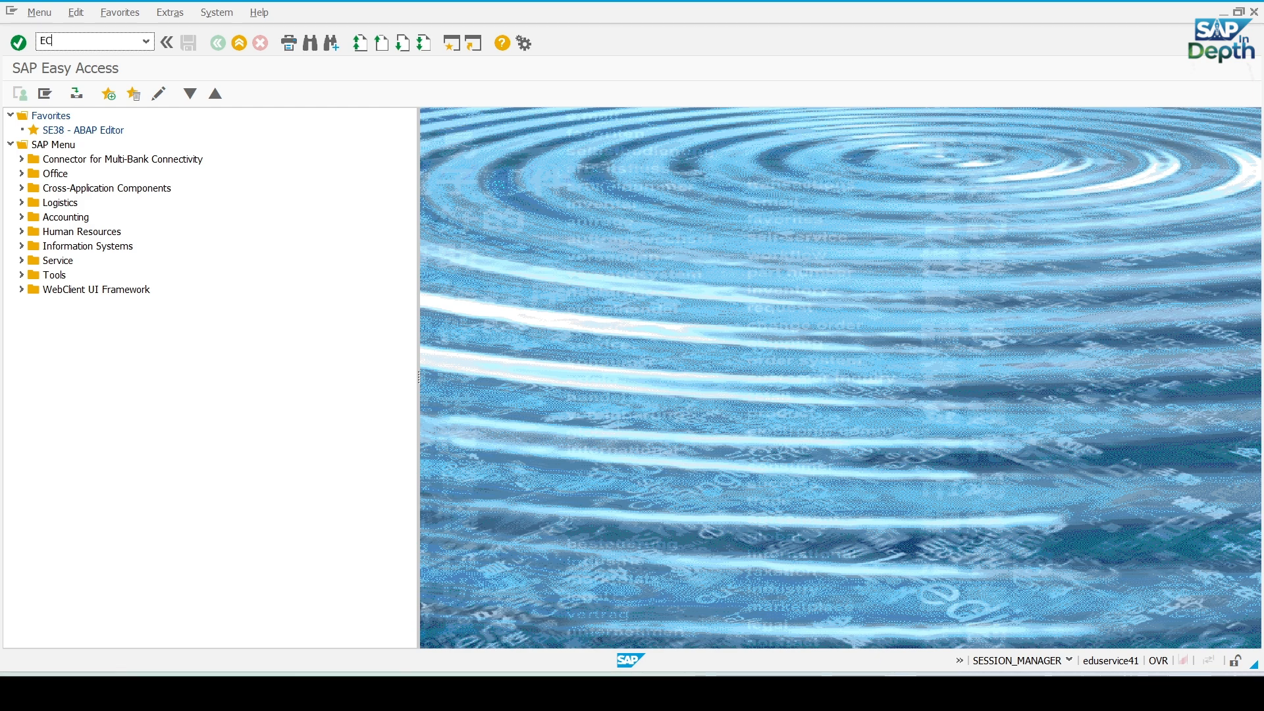
{"action": "key", "text": "Return"}
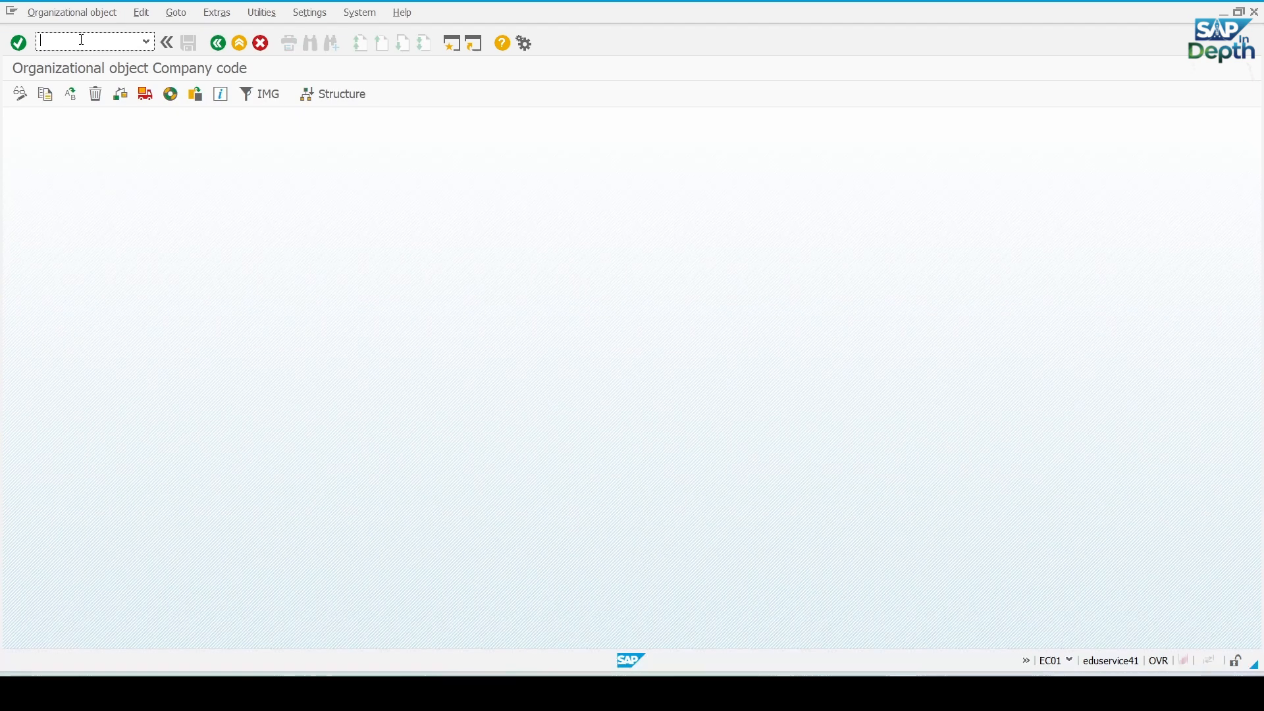
Start copying the organizational object from company code 0001 to company code GM20.
{"action": "left_click", "coordinate": [44, 96]}
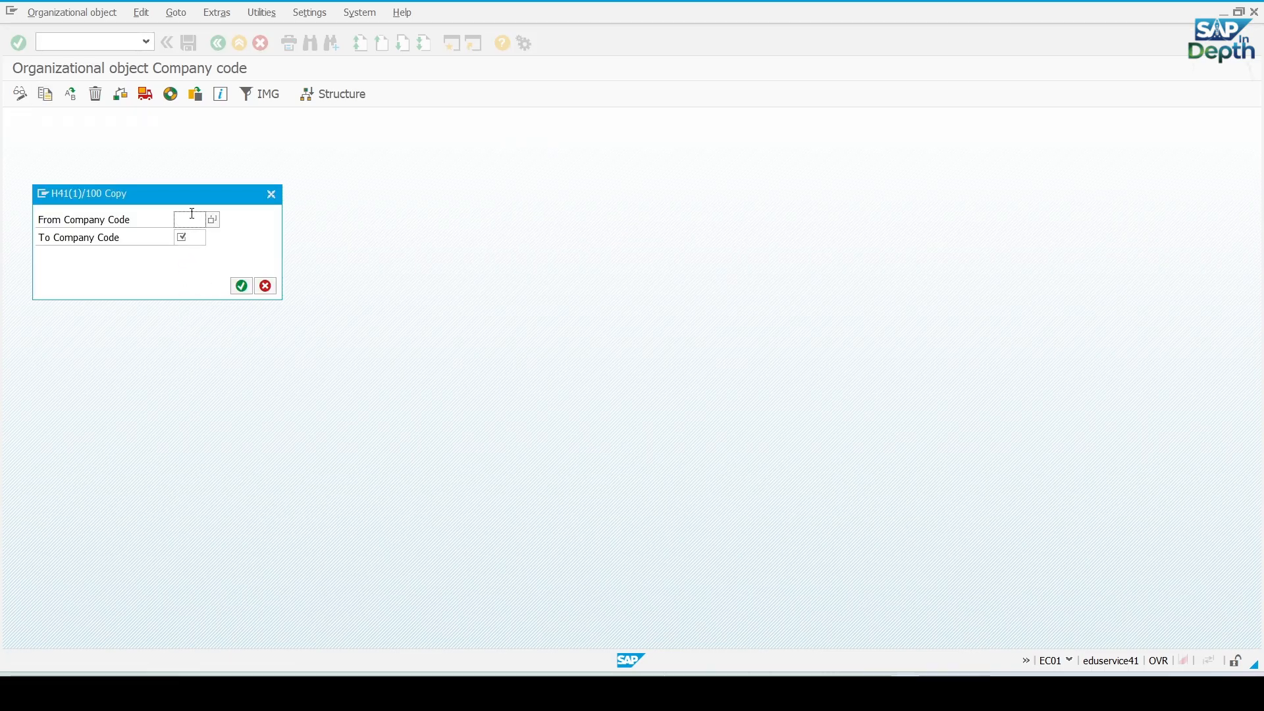
{"action": "left_click", "coordinate": [192, 217]}
{"action": "type", "text": "00"}
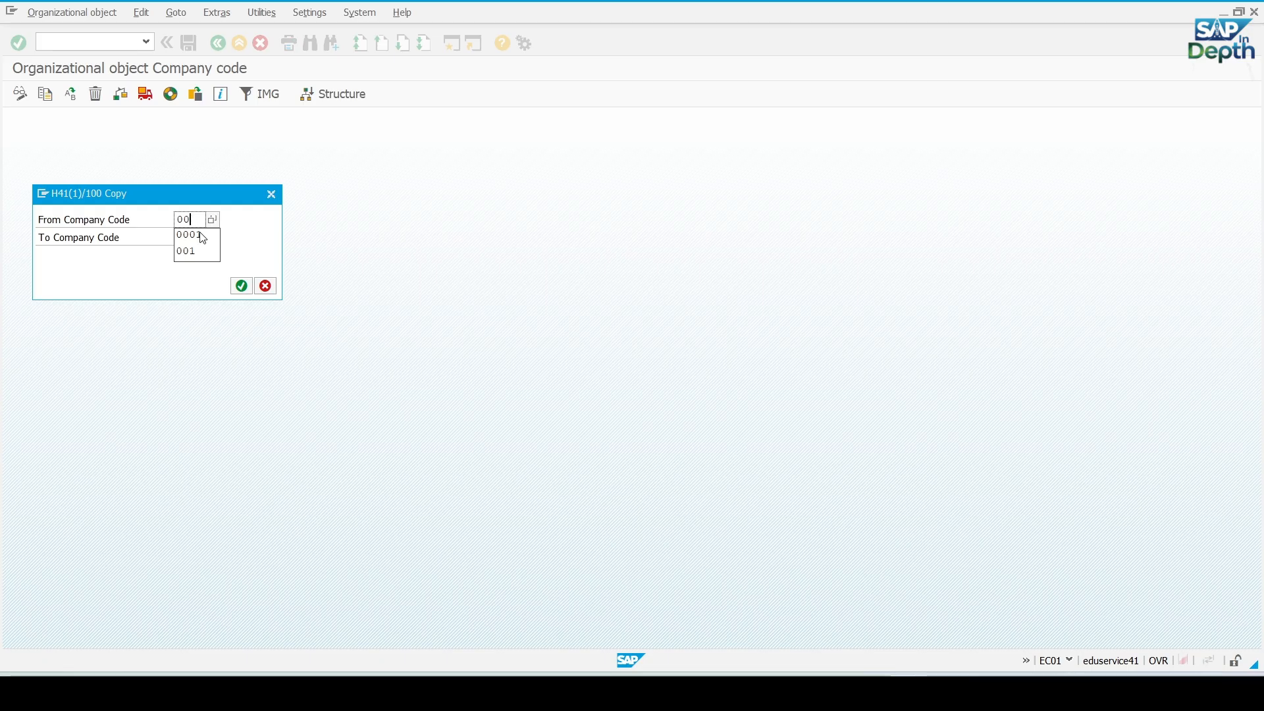
{"action": "left_click", "coordinate": [199, 235]}
{"action": "left_click", "coordinate": [199, 238]}
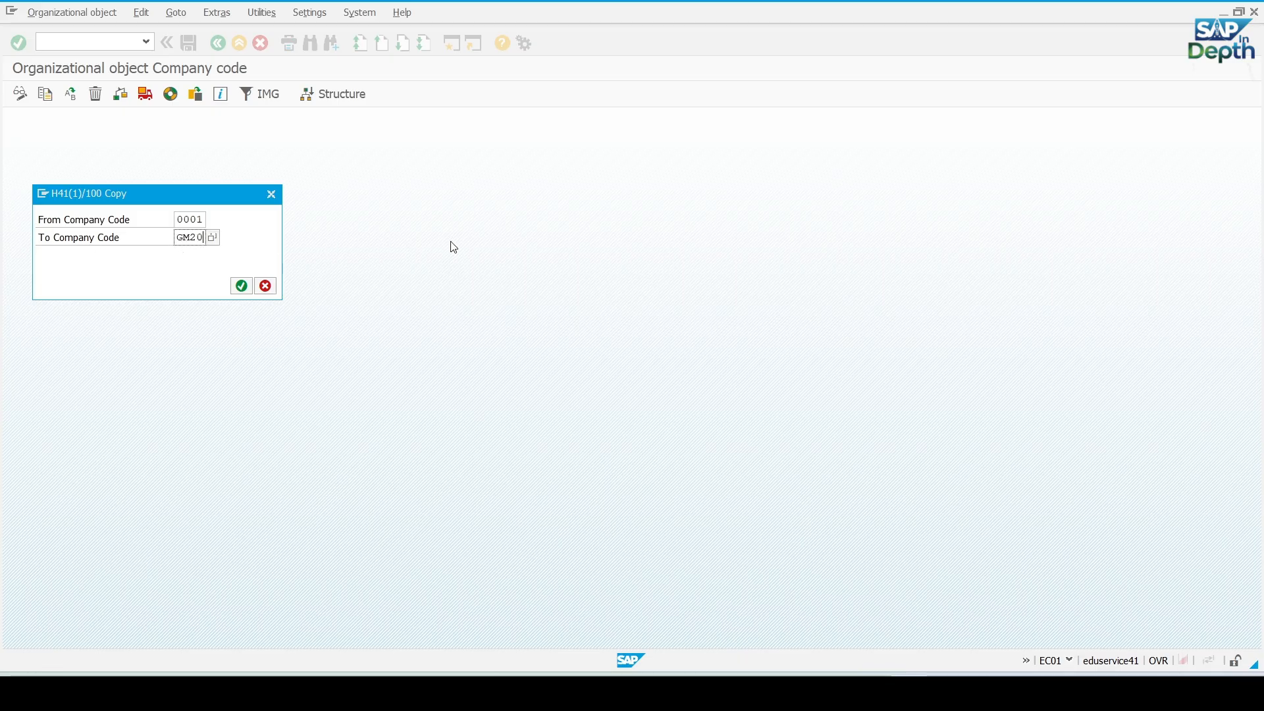
{"action": "key", "text": "Return"}
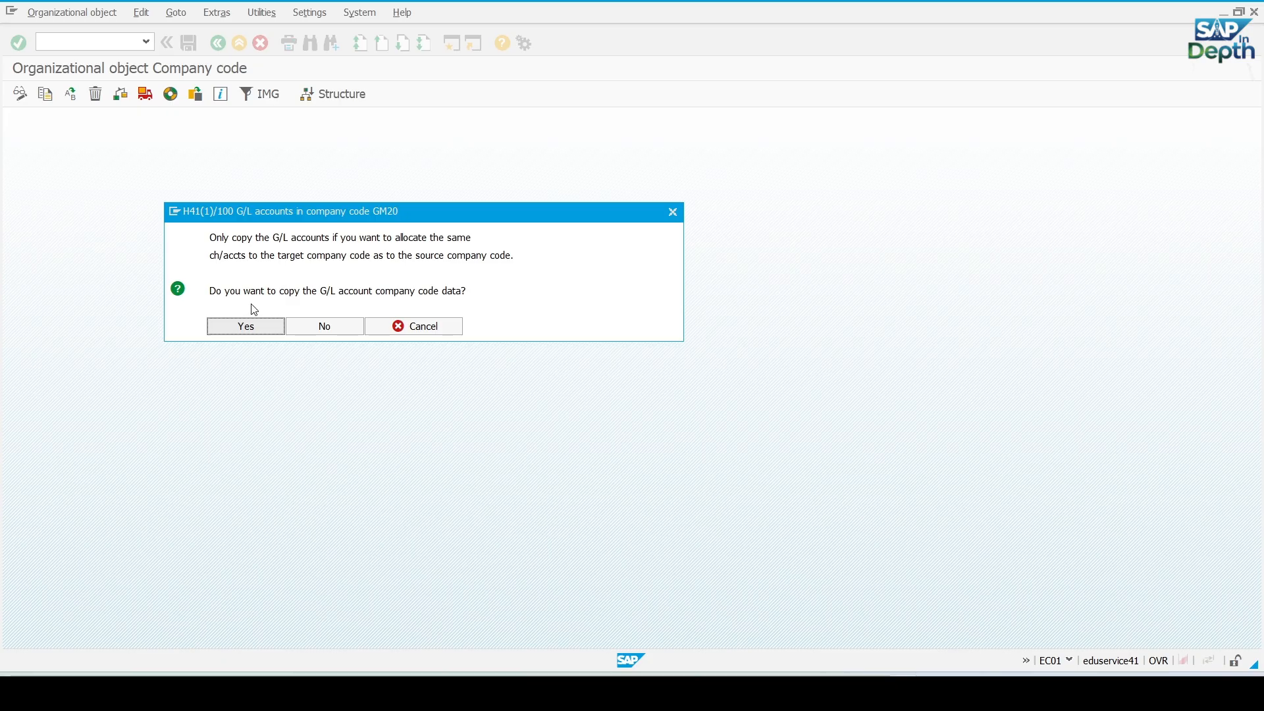
Include the G/L account data and the controlling area assignment in the copy, and decline a different local currency.
{"action": "left_click", "coordinate": [225, 327]}
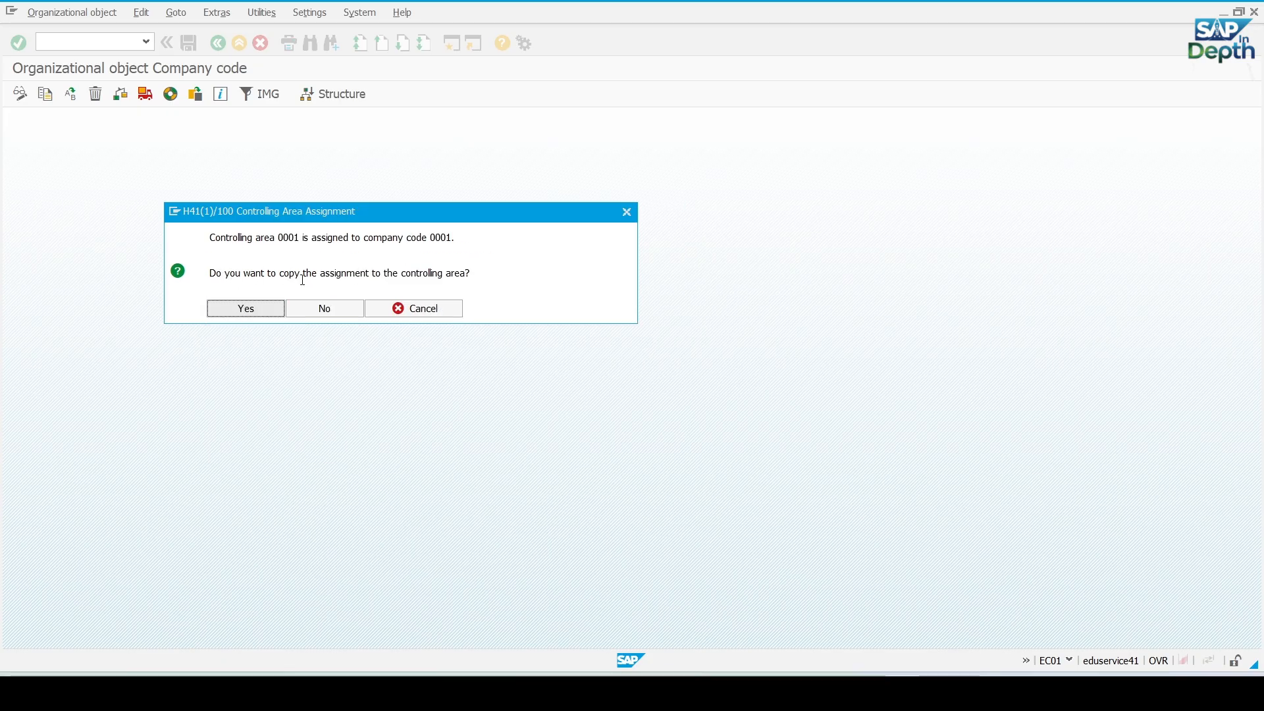
{"action": "left_click", "coordinate": [224, 312]}
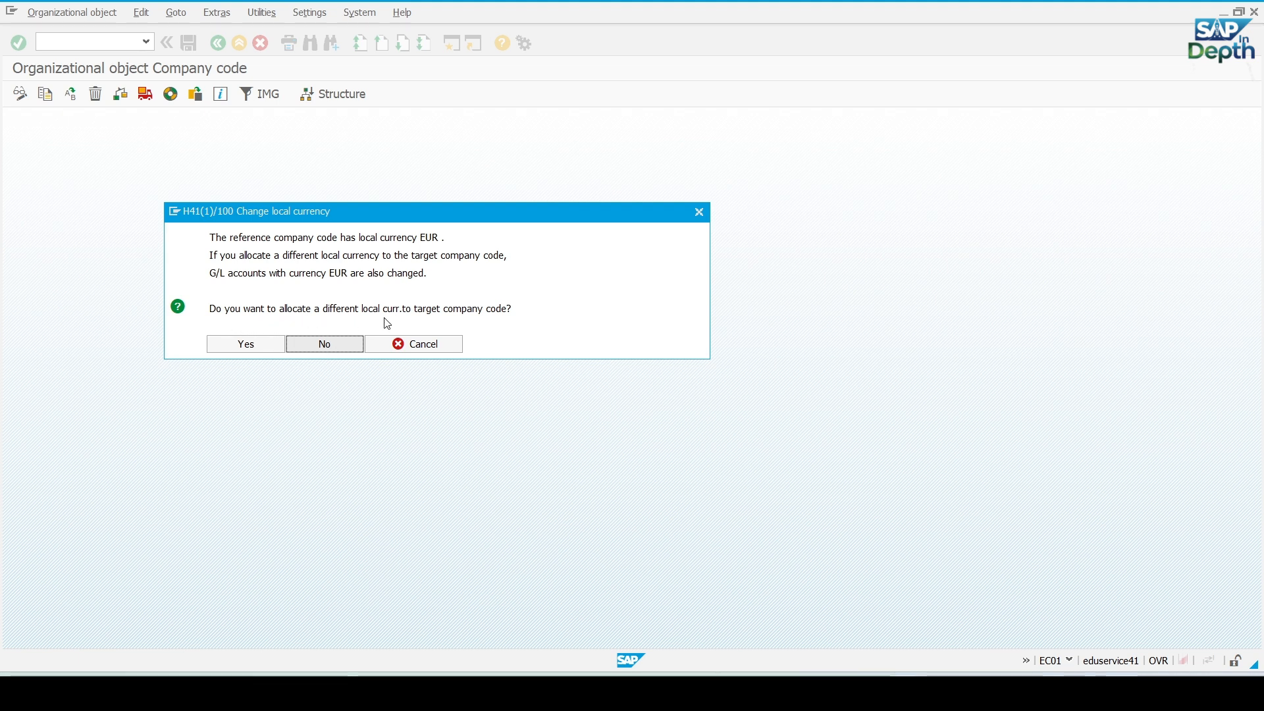
{"action": "left_click", "coordinate": [327, 348]}
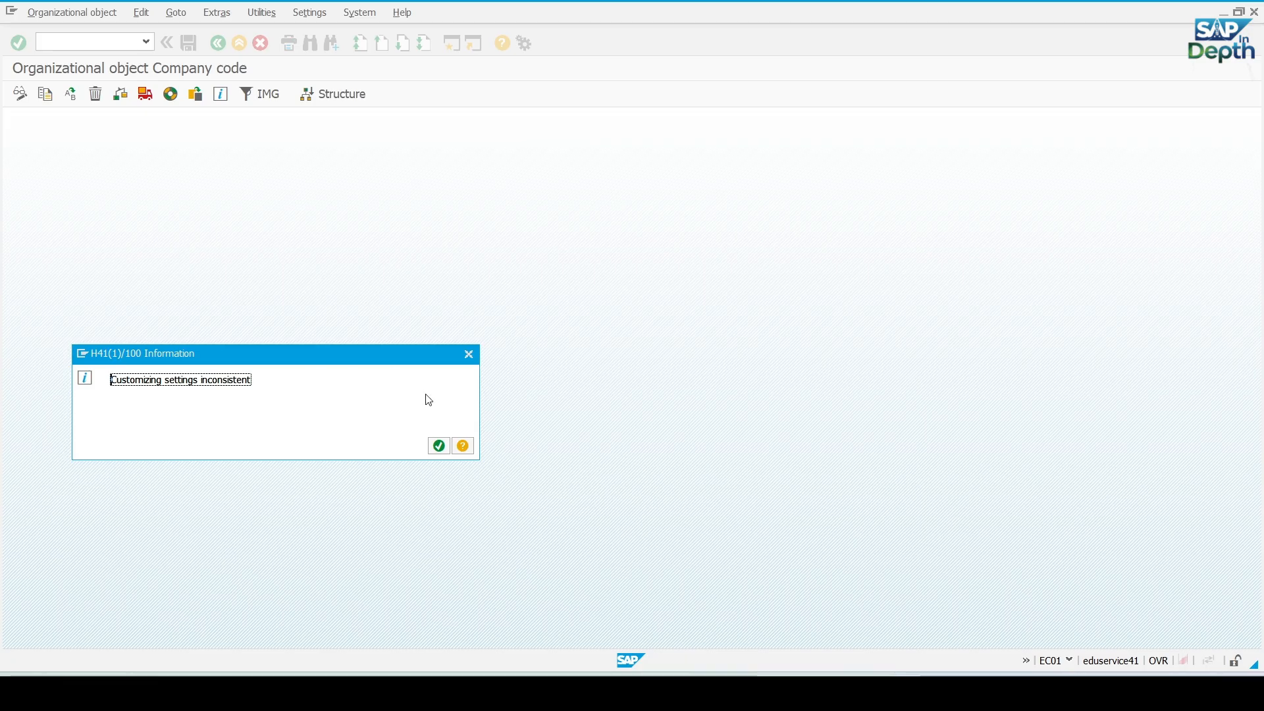
Acknowledge the copy notices, decline transporting number ranges and record the copy in the "Define Company Code for General Motors" customizing request.
{"action": "left_click", "coordinate": [439, 446]}
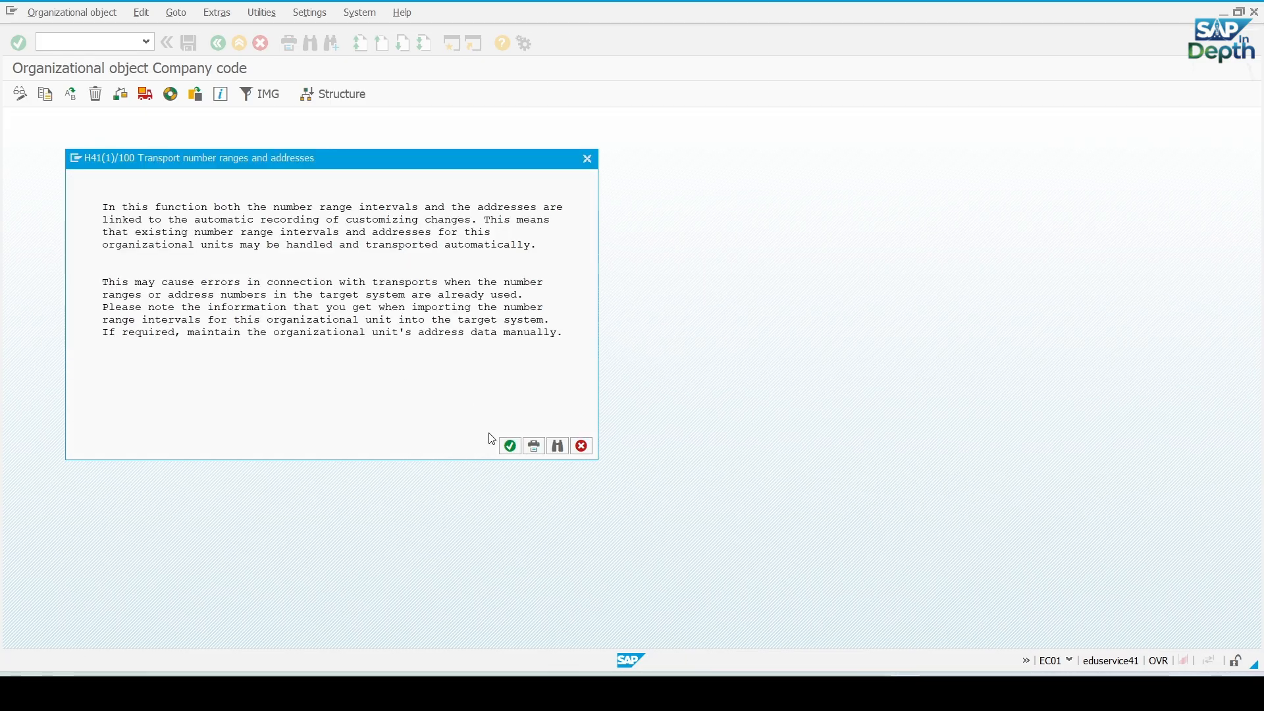
{"action": "left_click", "coordinate": [510, 446]}
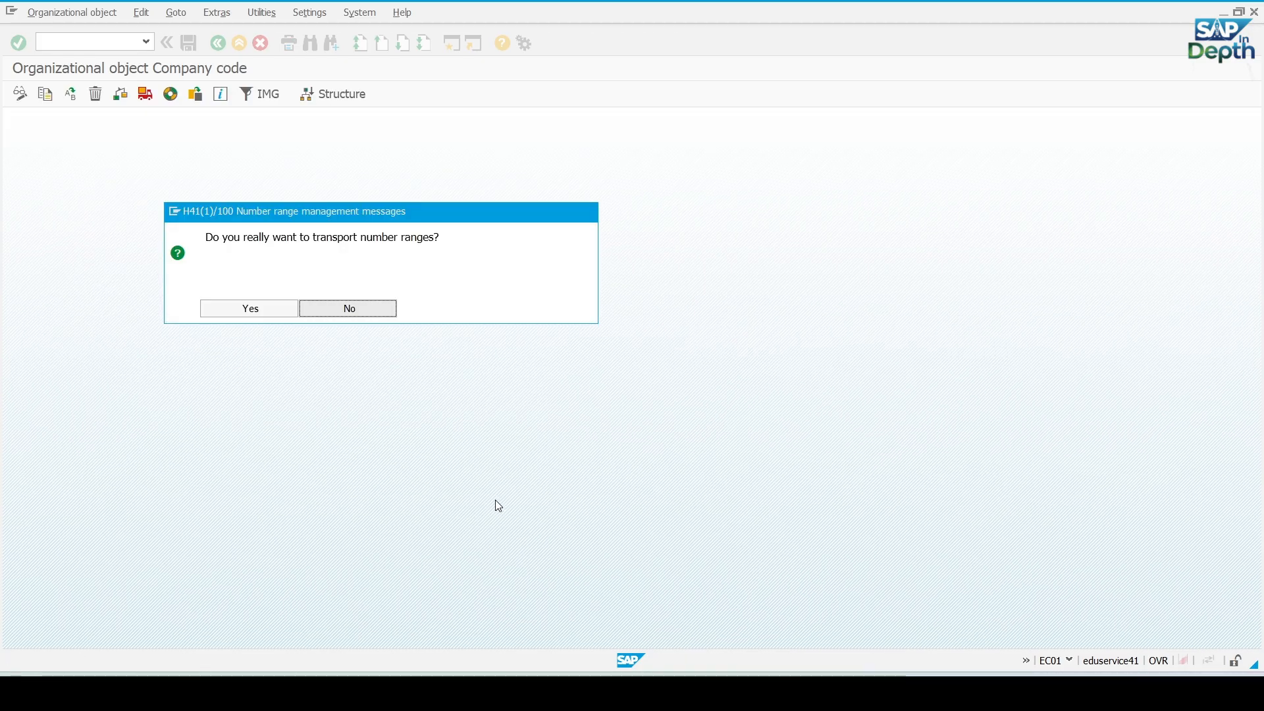
{"action": "left_click", "coordinate": [380, 310]}
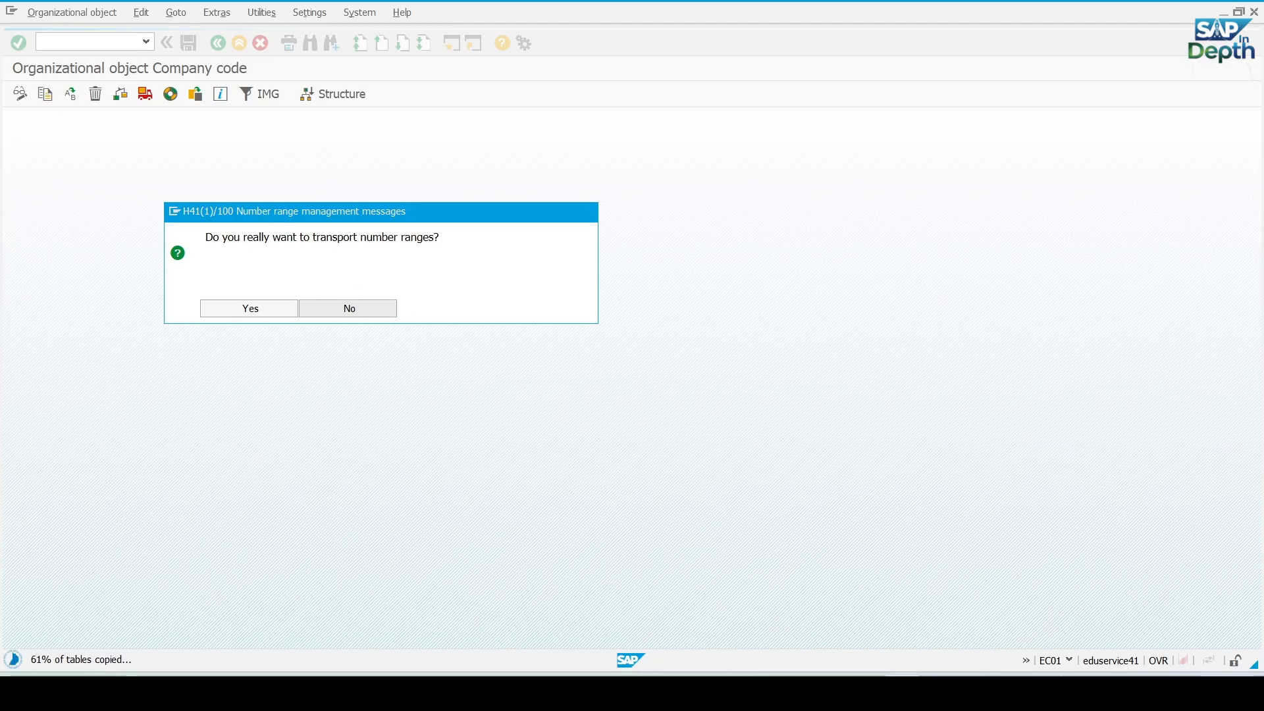
{"action": "mouse_move", "coordinate": [48, 690]}
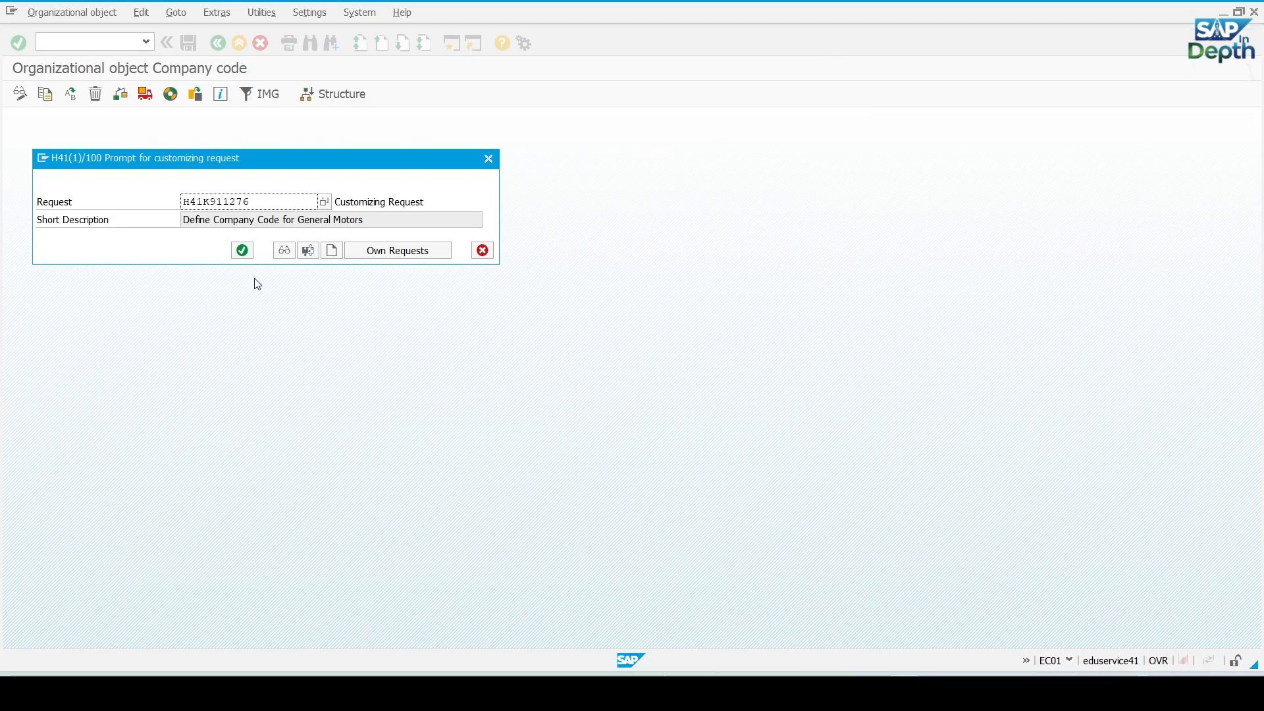
{"action": "left_click", "coordinate": [242, 250]}
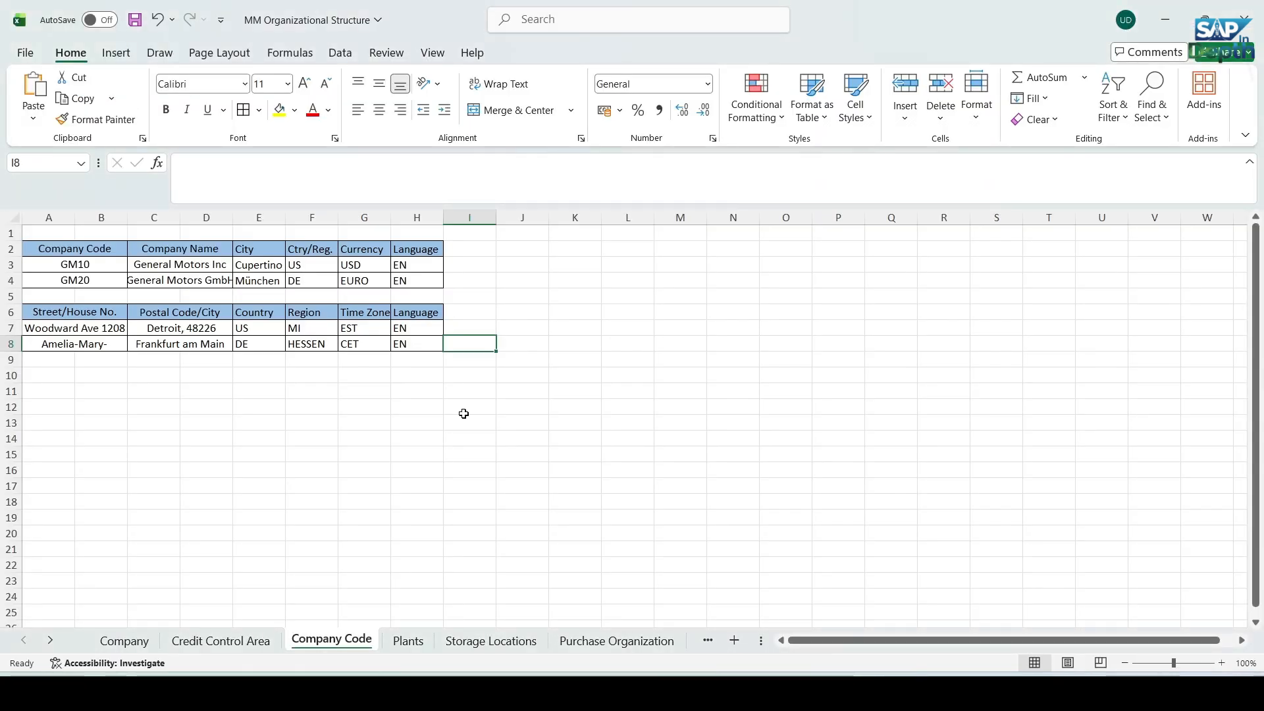
Copy the company name "General Motors GmbH" from GM20's row in the Excel plan and switch back to SAP.
{"action": "left_click", "coordinate": [314, 434]}
{"action": "left_click", "coordinate": [188, 283]}
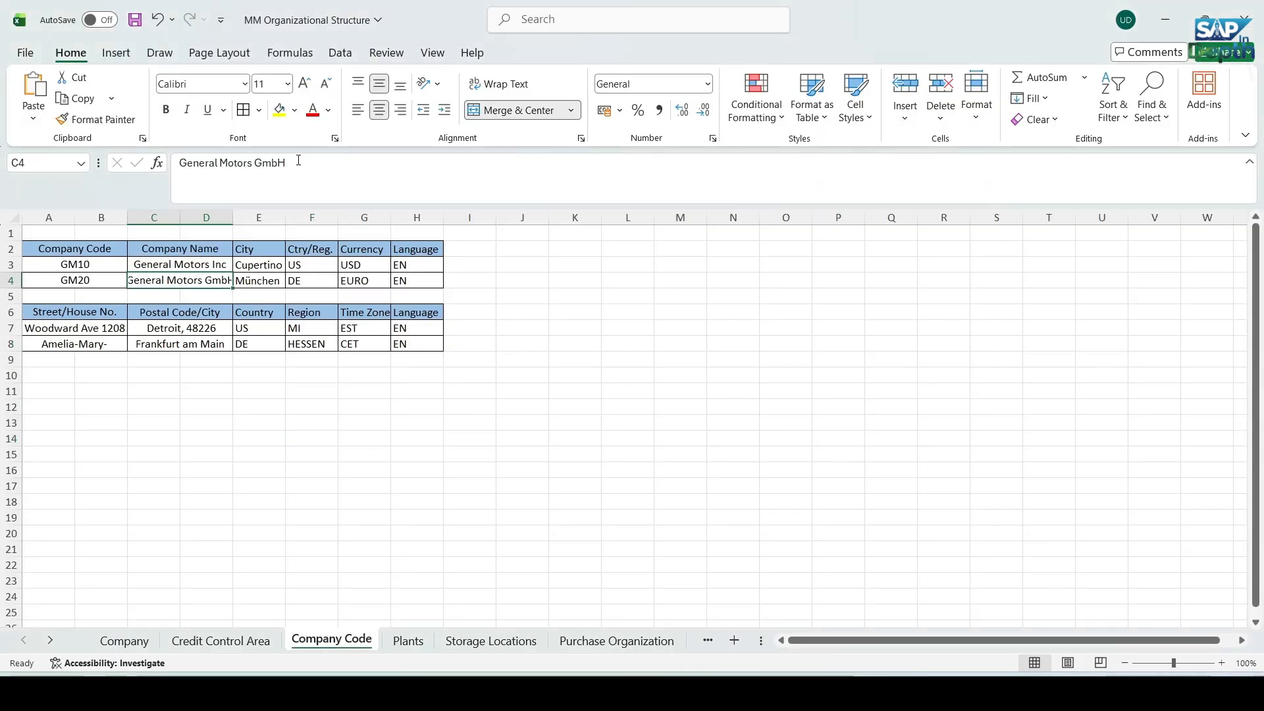
{"action": "left_click_drag", "start_coordinate": [298, 160], "coordinate": [179, 163]}
{"action": "key", "text": "ctrl+c"}
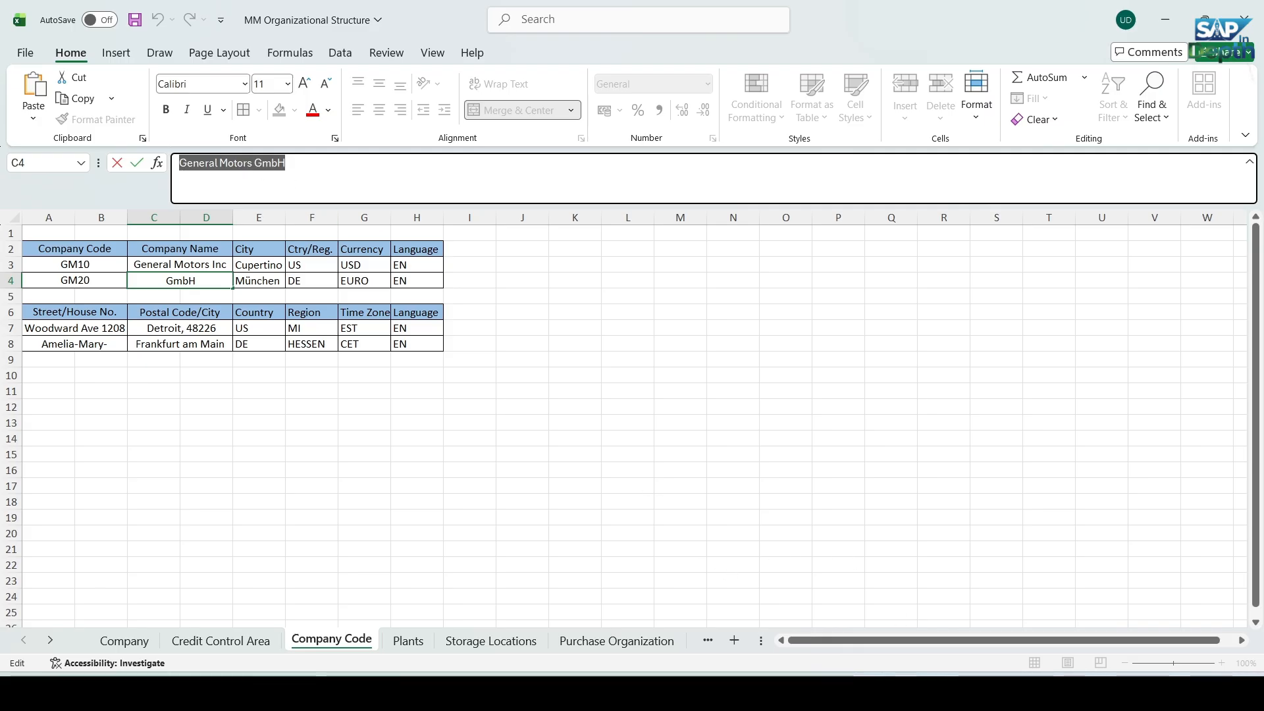
{"action": "left_click", "coordinate": [928, 599]}
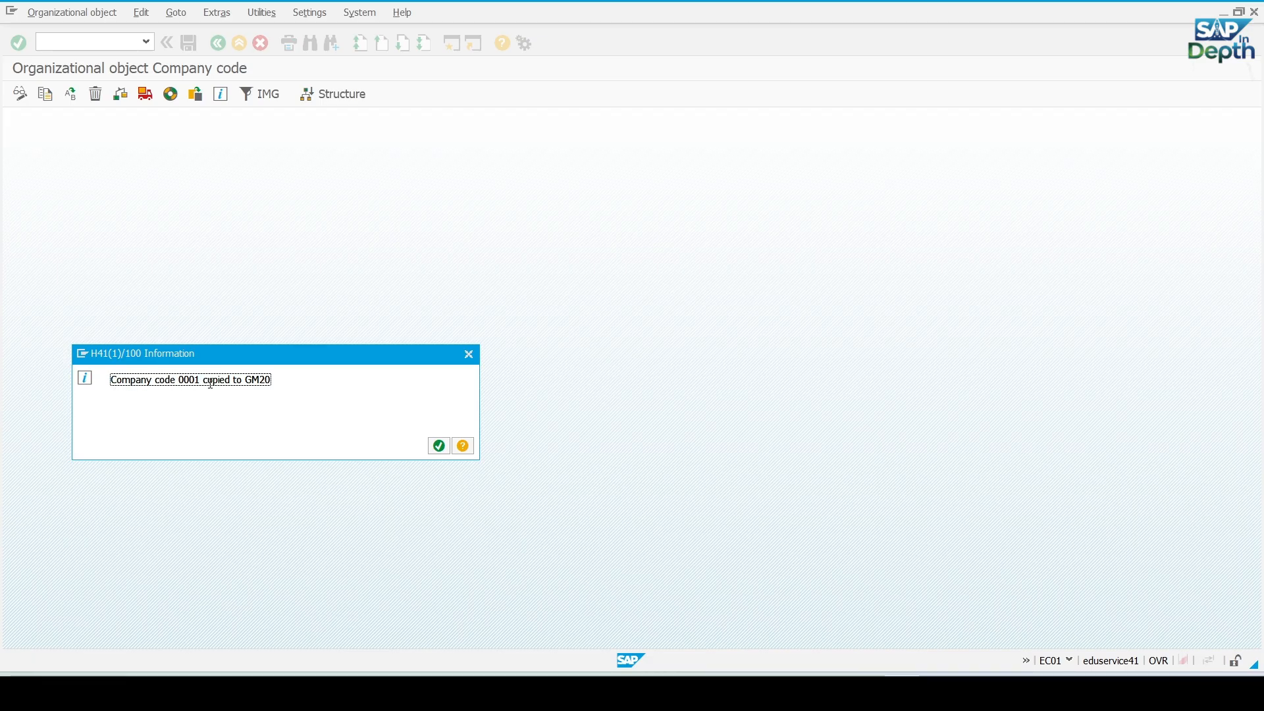
Close the copy message, review the completed activities and return to SAP Easy Access.
{"action": "left_click", "coordinate": [440, 446]}
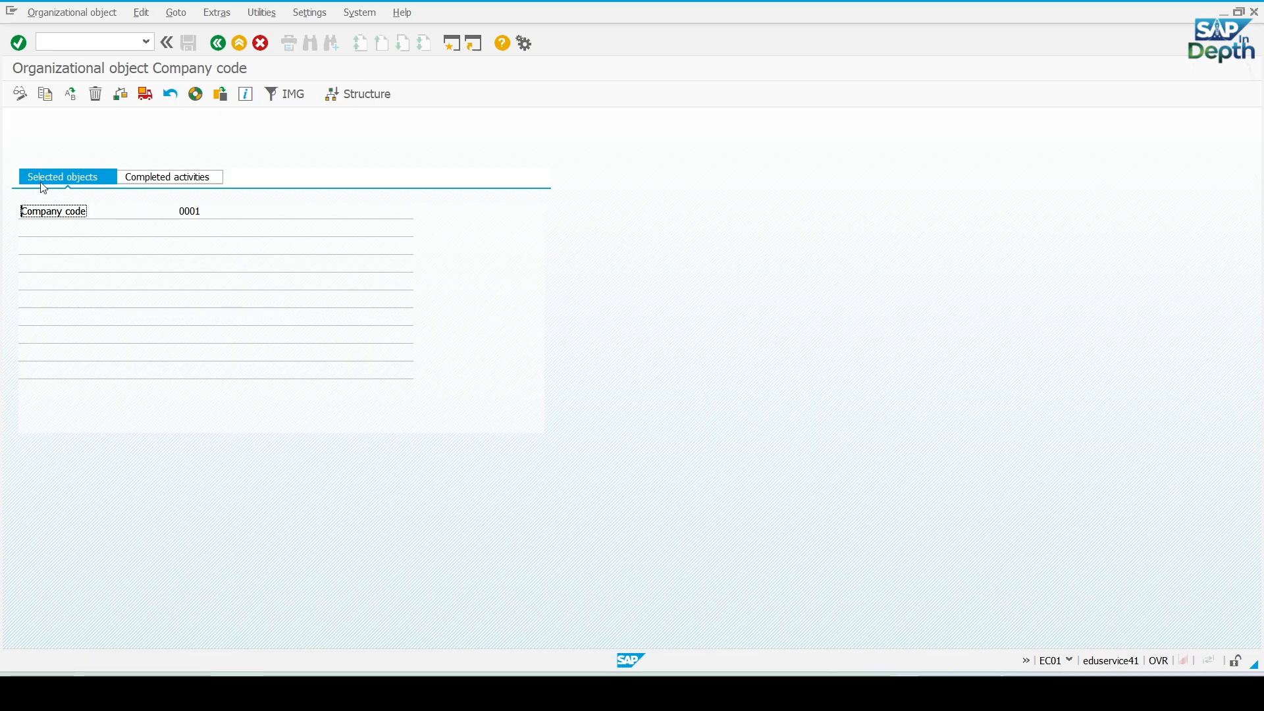
{"action": "left_click", "coordinate": [191, 179]}
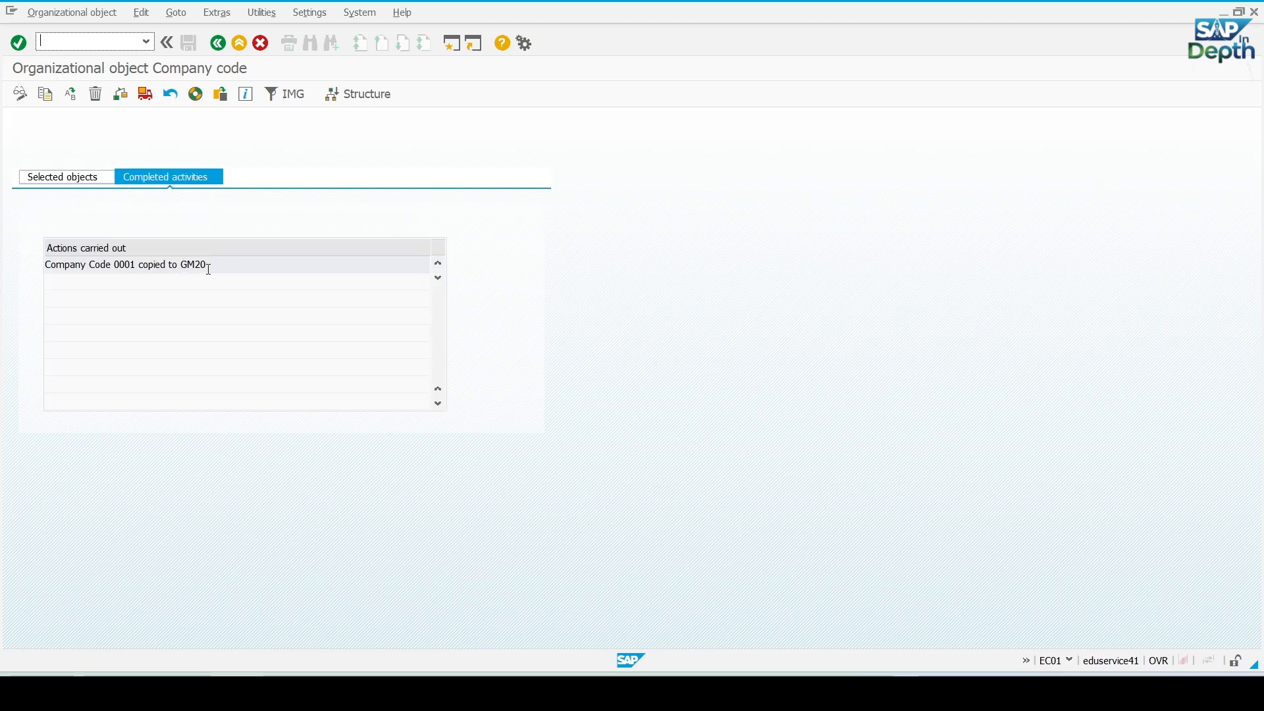
{"action": "left_click", "coordinate": [218, 43]}
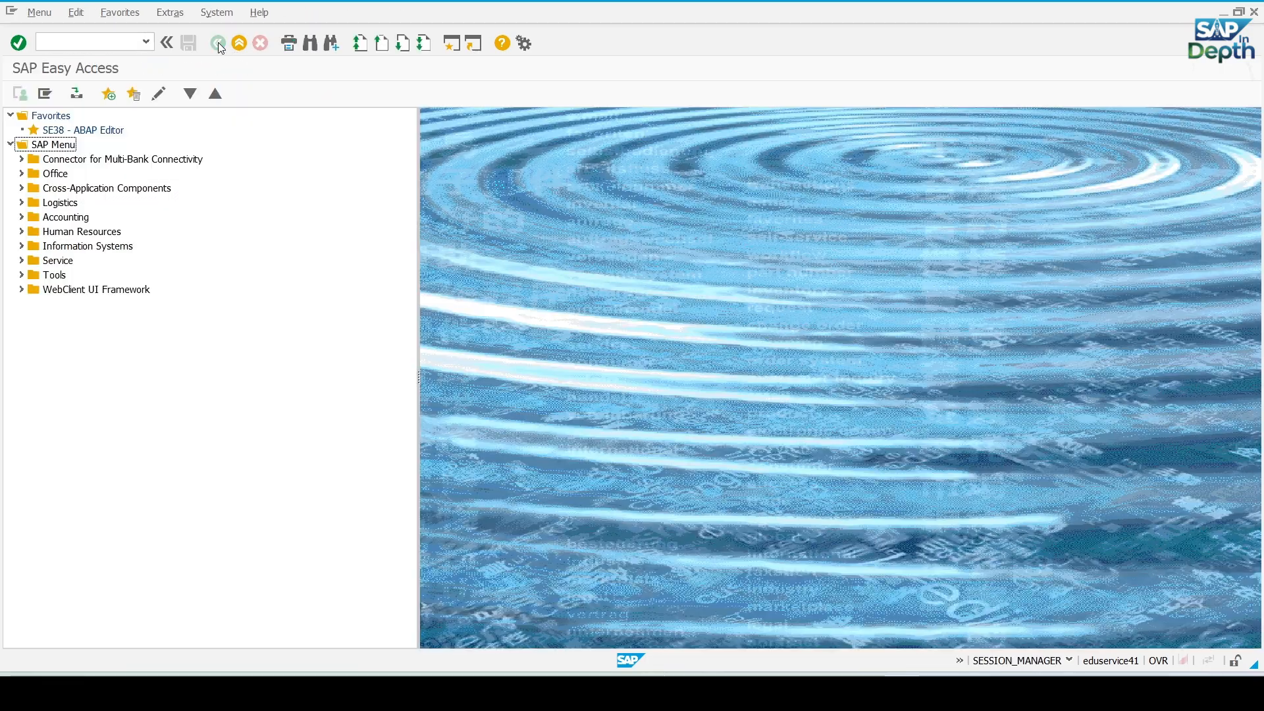
Look up the company code editing transaction in the Word document and run OX02 in SAP.
{"action": "left_click", "coordinate": [66, 40]}
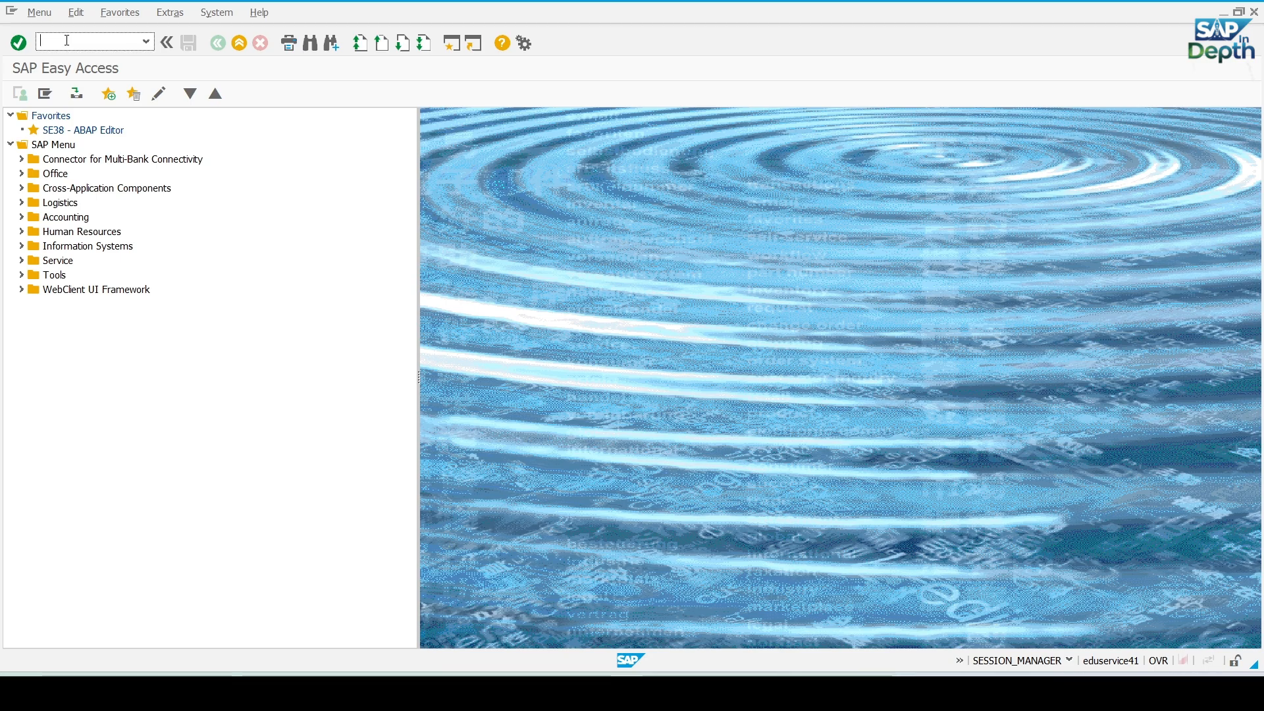
{"action": "key", "text": "alt+Tab"}
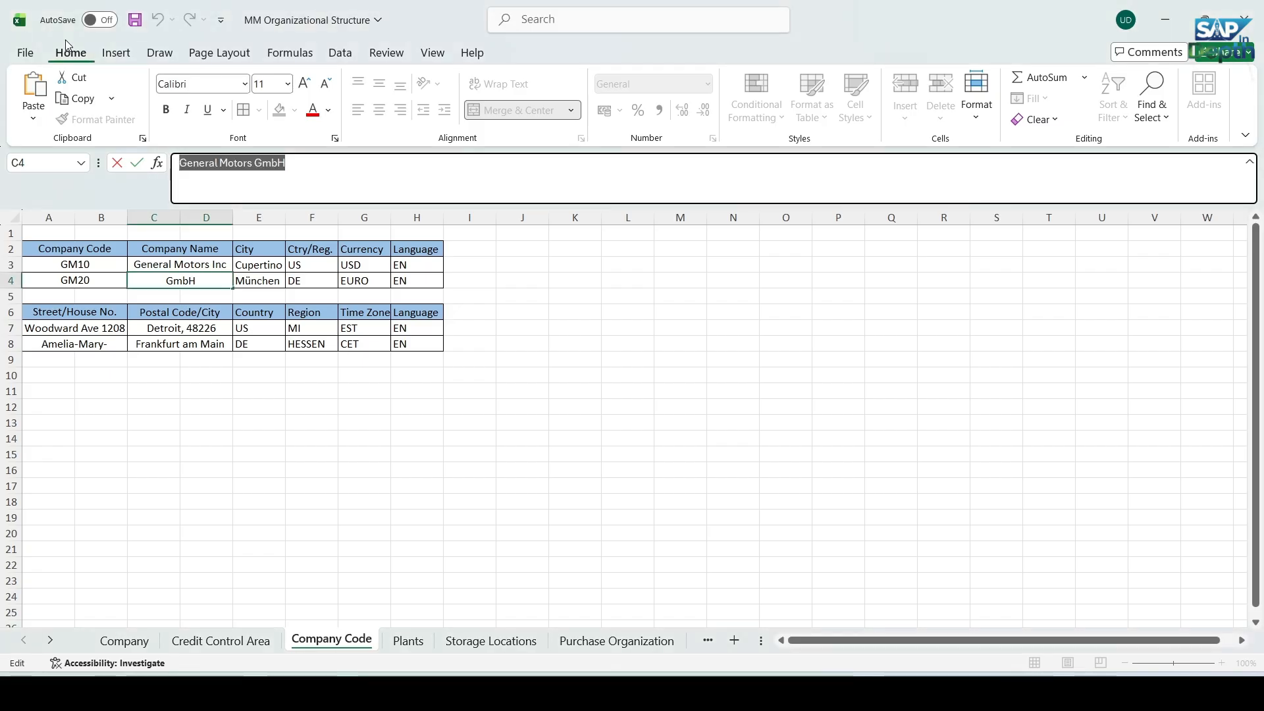
{"action": "left_click", "coordinate": [285, 406]}
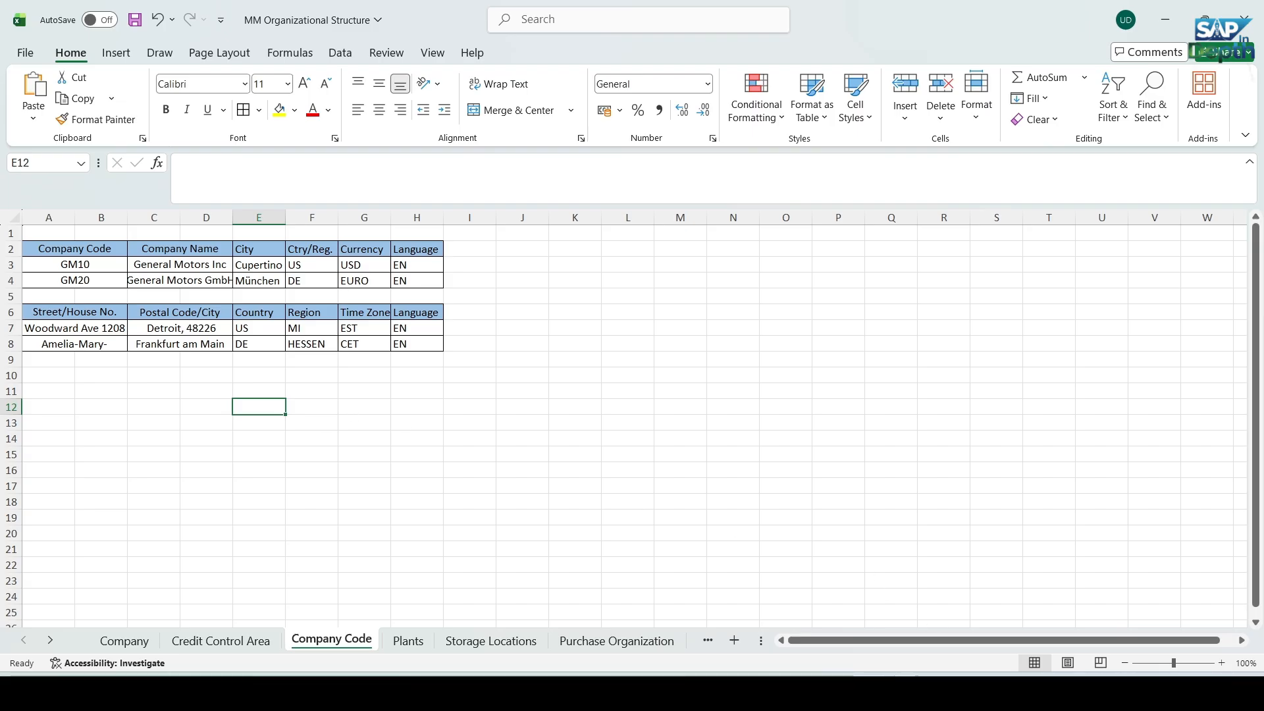
{"action": "key", "text": "alt+Tab"}
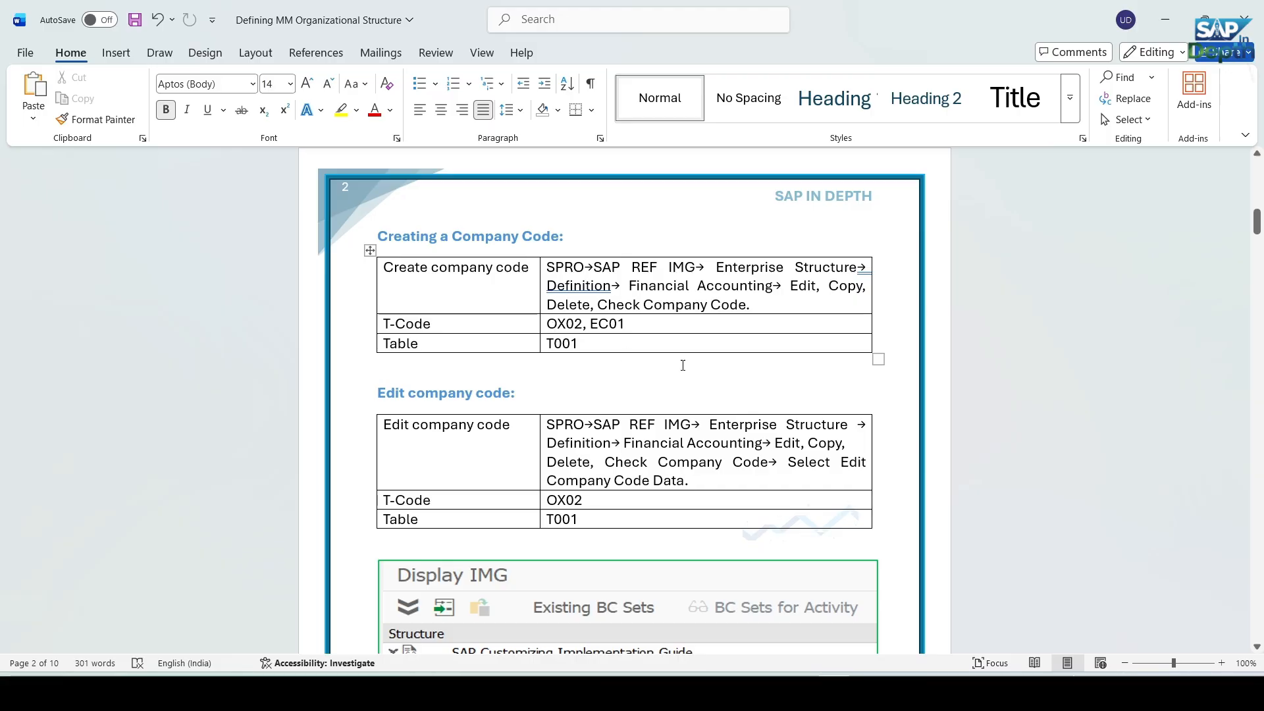
{"action": "left_click", "coordinate": [904, 695]}
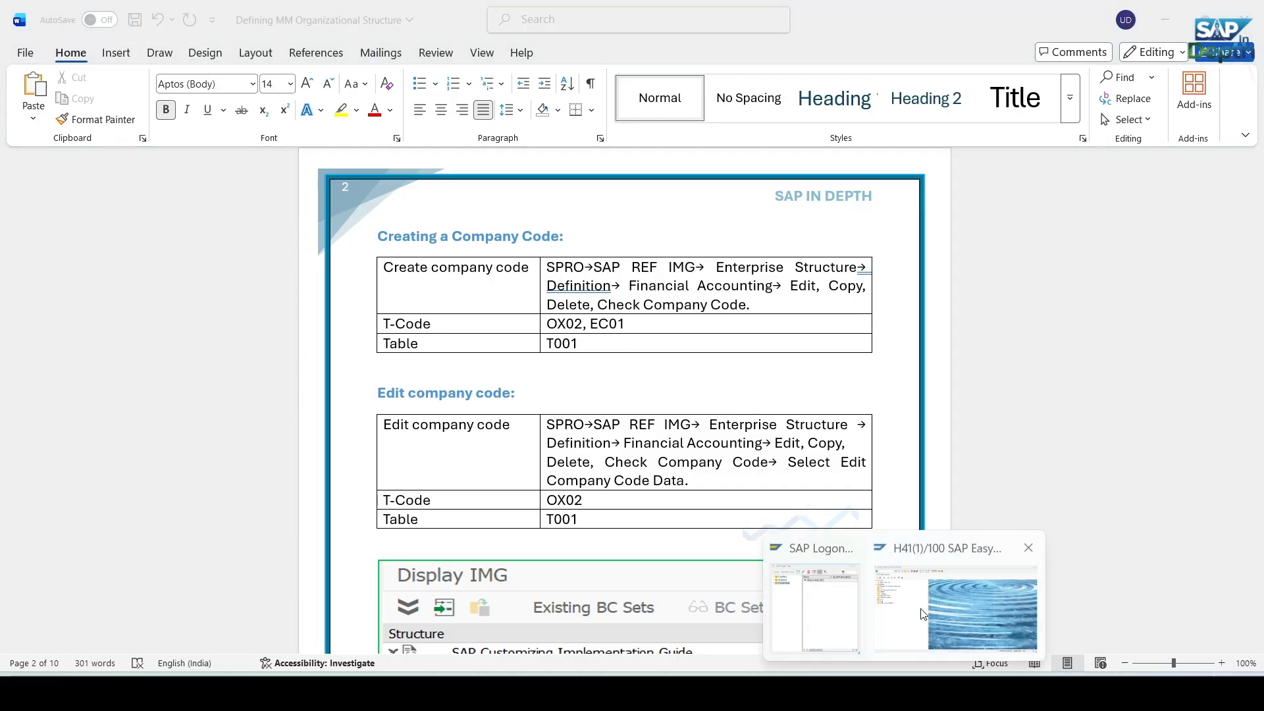
{"action": "left_click", "coordinate": [956, 609]}
{"action": "type", "text": "OX02"}
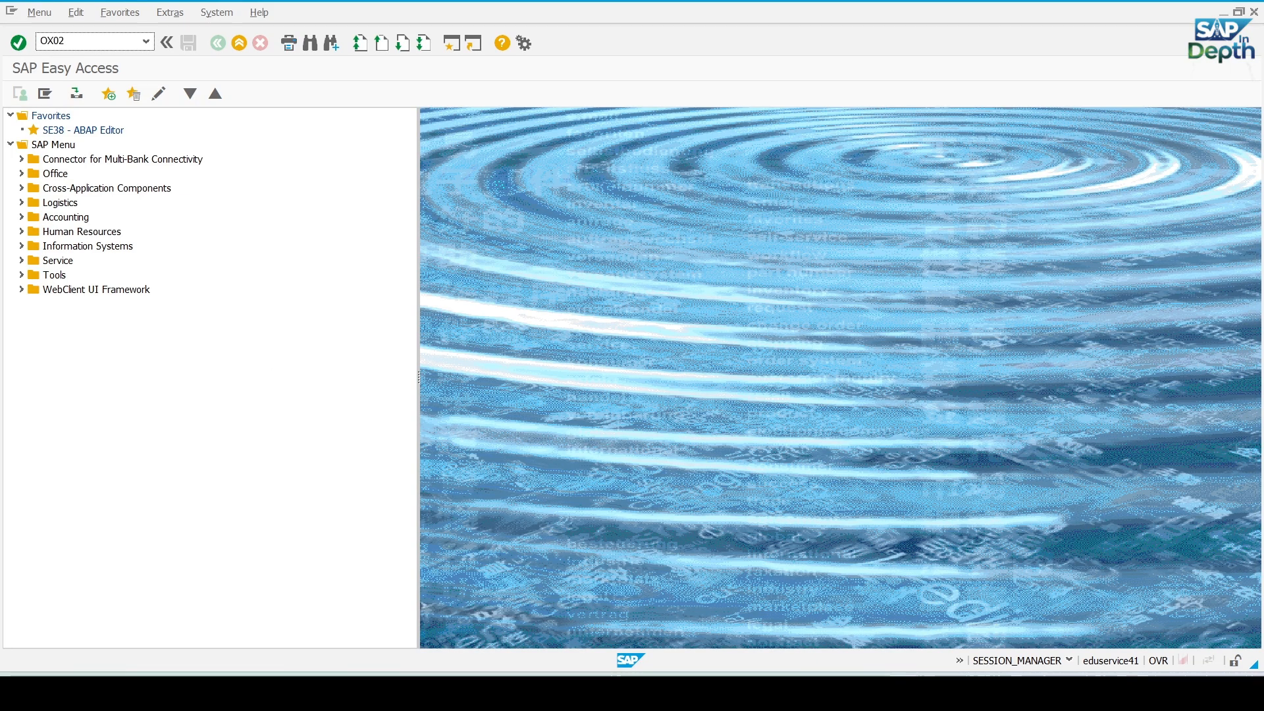
{"action": "key", "text": "Return"}
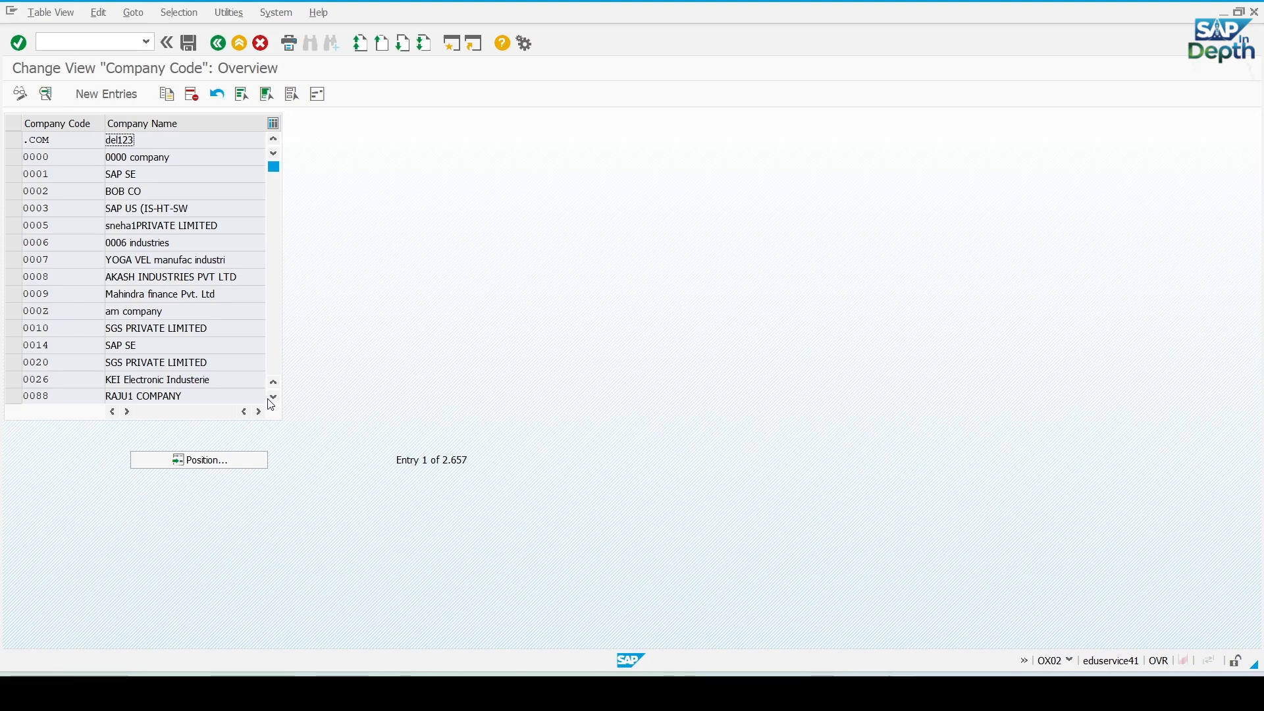
Position the company code list on GM20 and open that entry's details.
{"action": "left_click", "coordinate": [243, 460]}
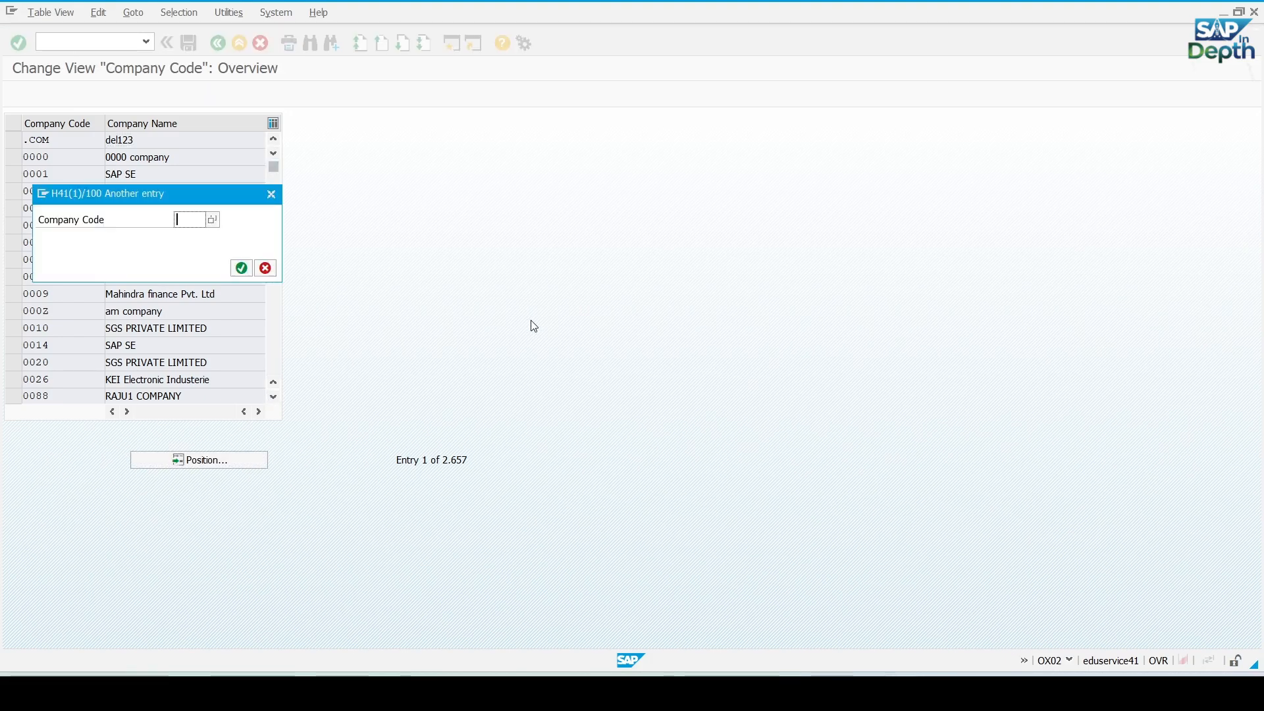
{"action": "type", "text": "G"}
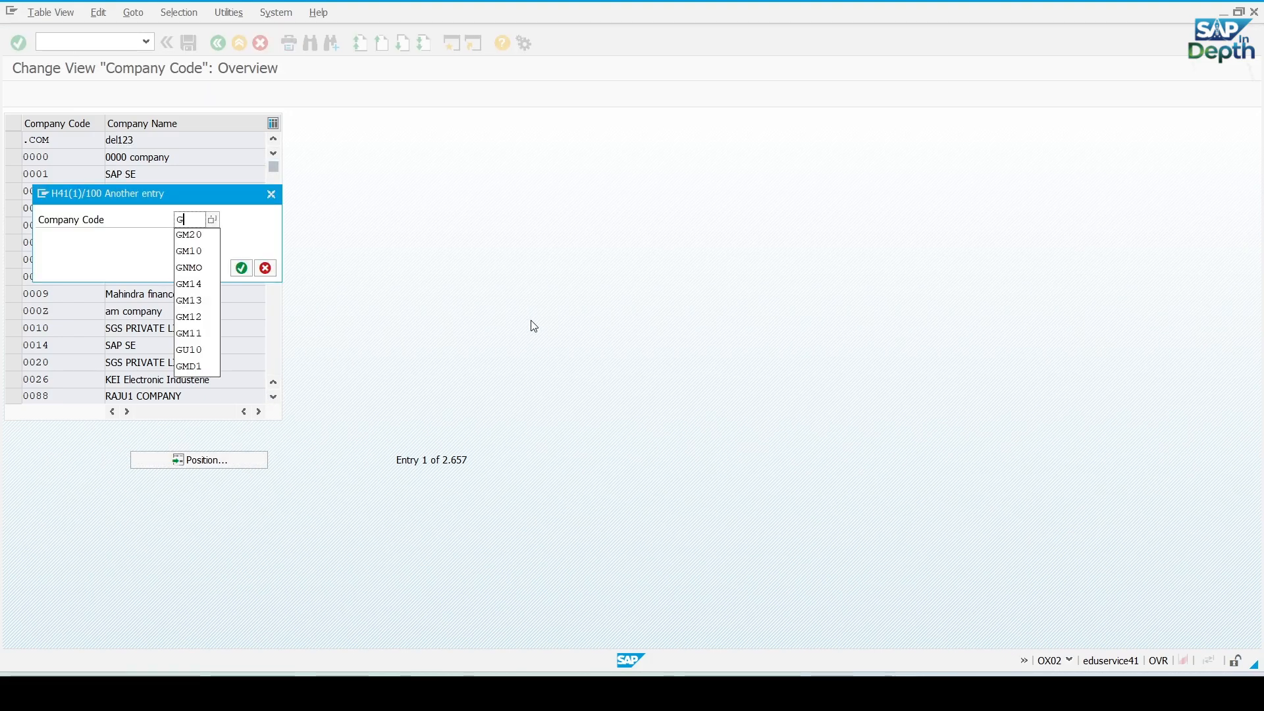
{"action": "type", "text": "M20"}
{"action": "key", "text": "Return"}
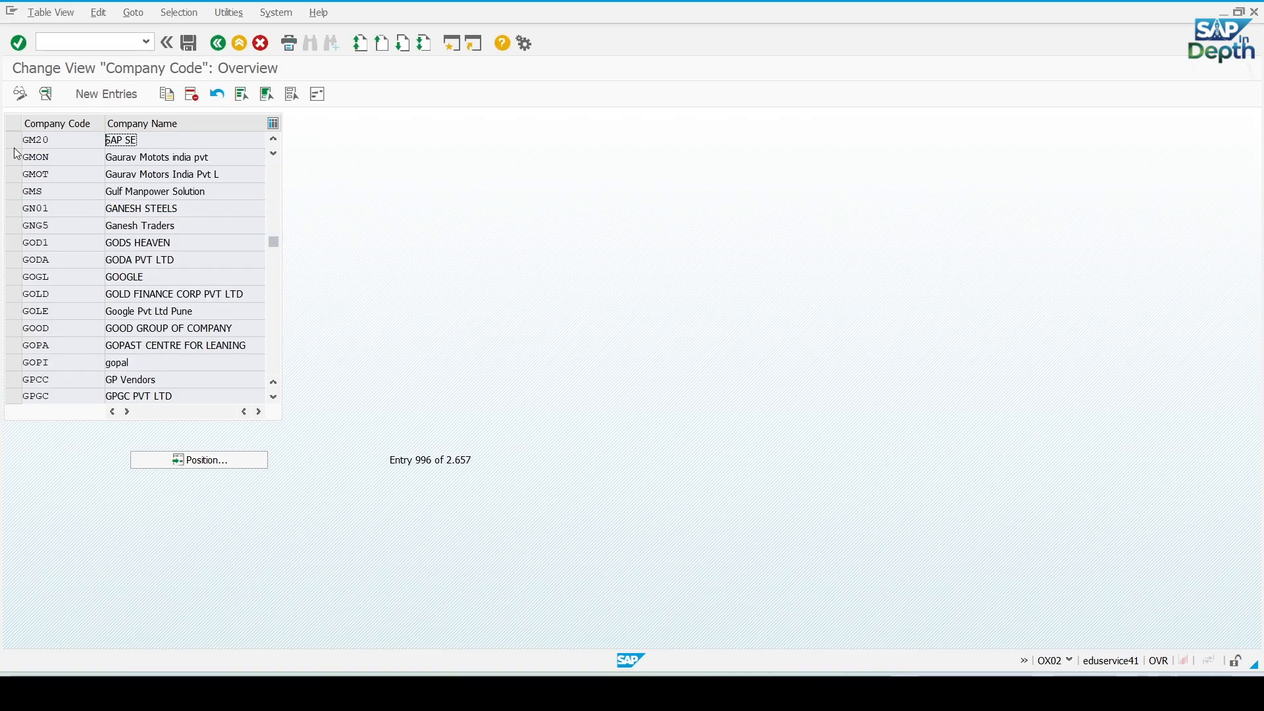
{"action": "double_click", "coordinate": [58, 137]}
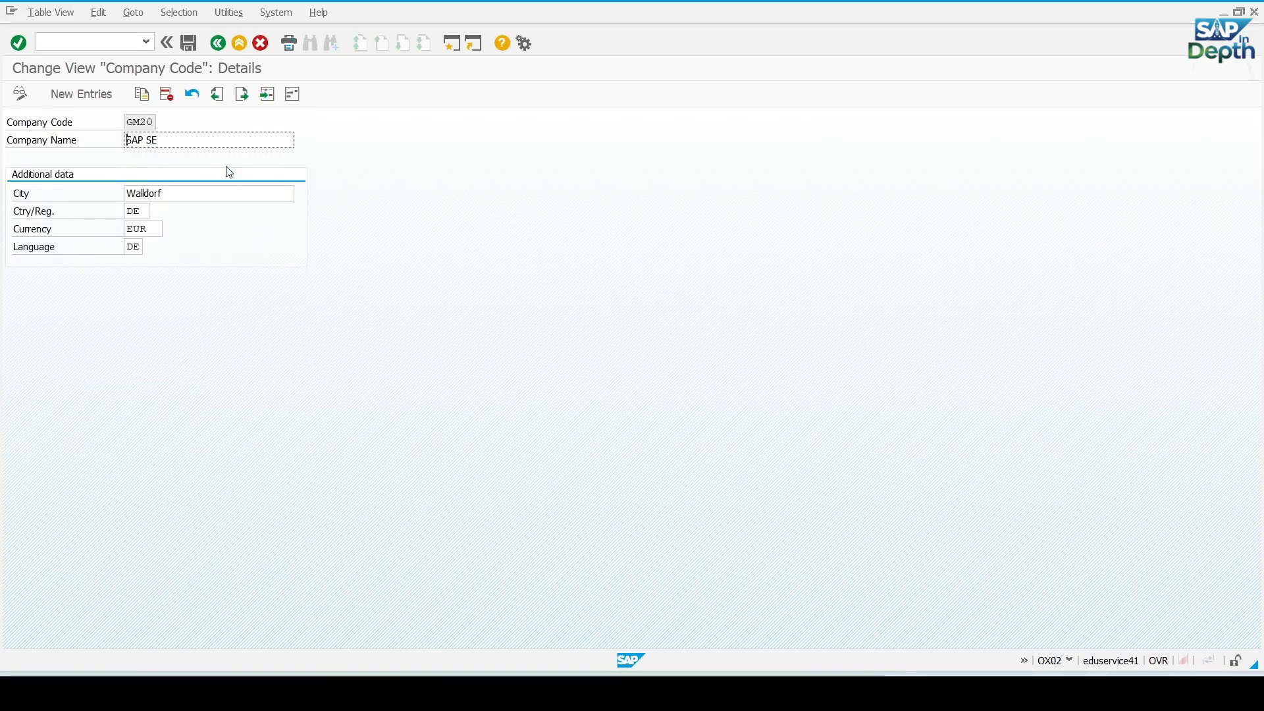
Replace the company name of GM20 with "General Motors GmbH".
{"action": "left_click", "coordinate": [178, 140]}
{"action": "key", "text": "shift+Home"}
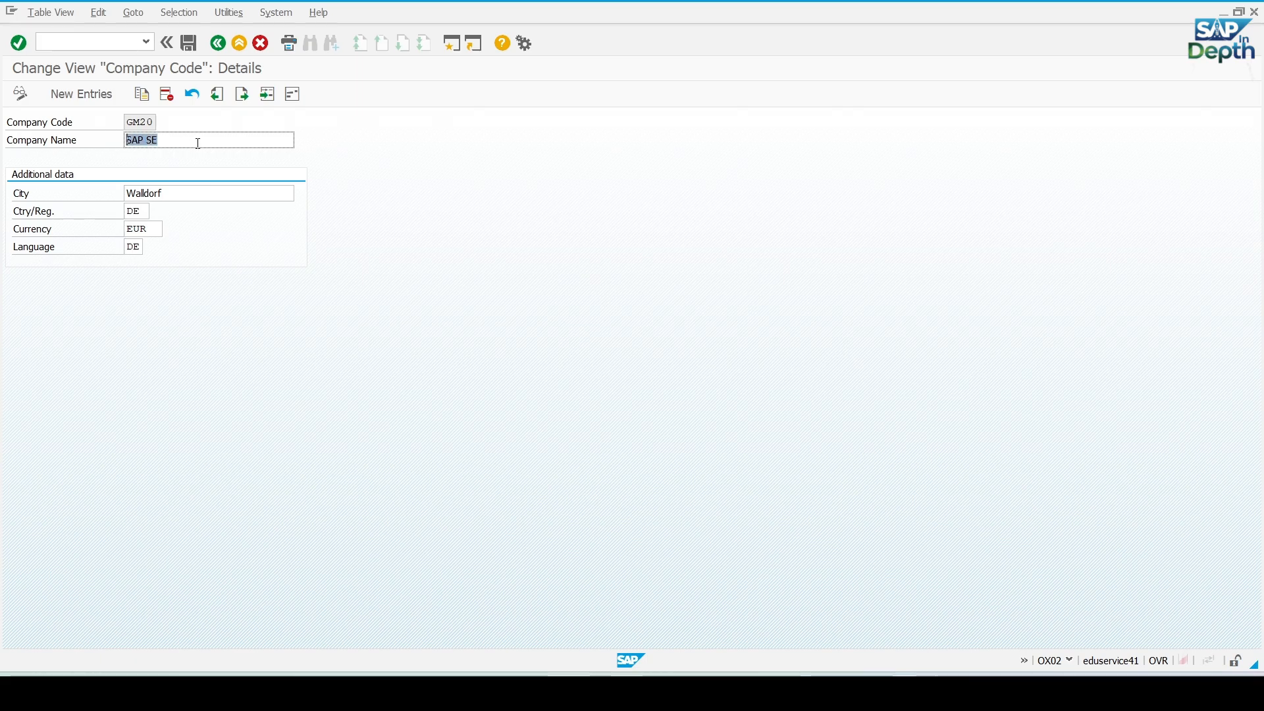
{"action": "type", "text": "General Motors GmbH"}
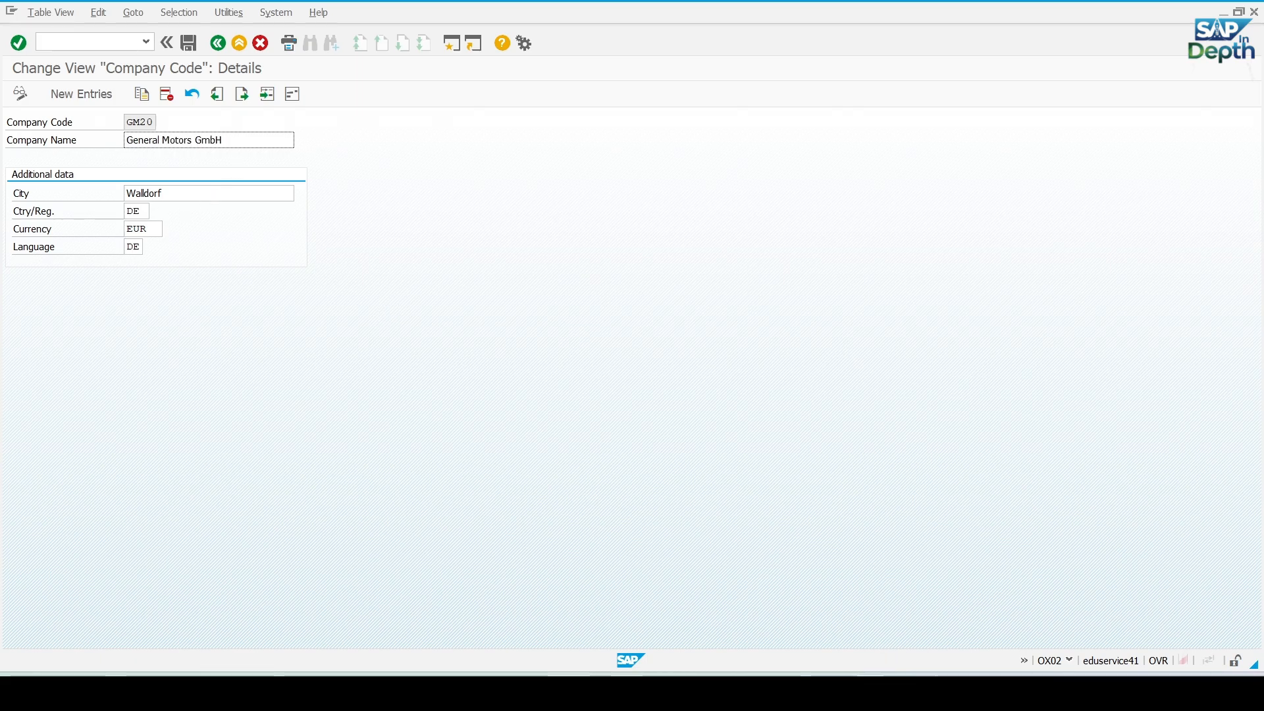
Copy the city München from GM20's row in the Excel plan and paste it over the company code's city in SAP.
{"action": "key", "text": "alt+Tab"}
{"action": "left_click", "coordinate": [526, 409]}
{"action": "left_click", "coordinate": [267, 277]}
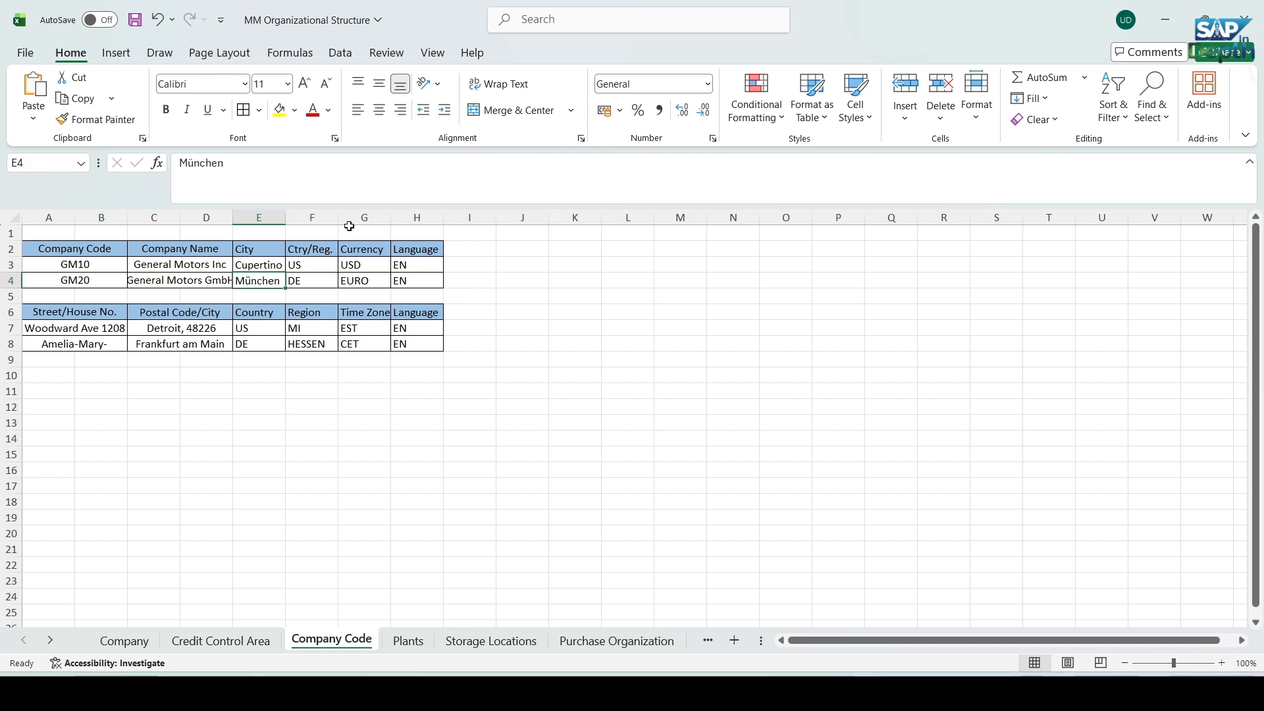
{"action": "double_click", "coordinate": [249, 166]}
{"action": "key", "text": "ctrl+c"}
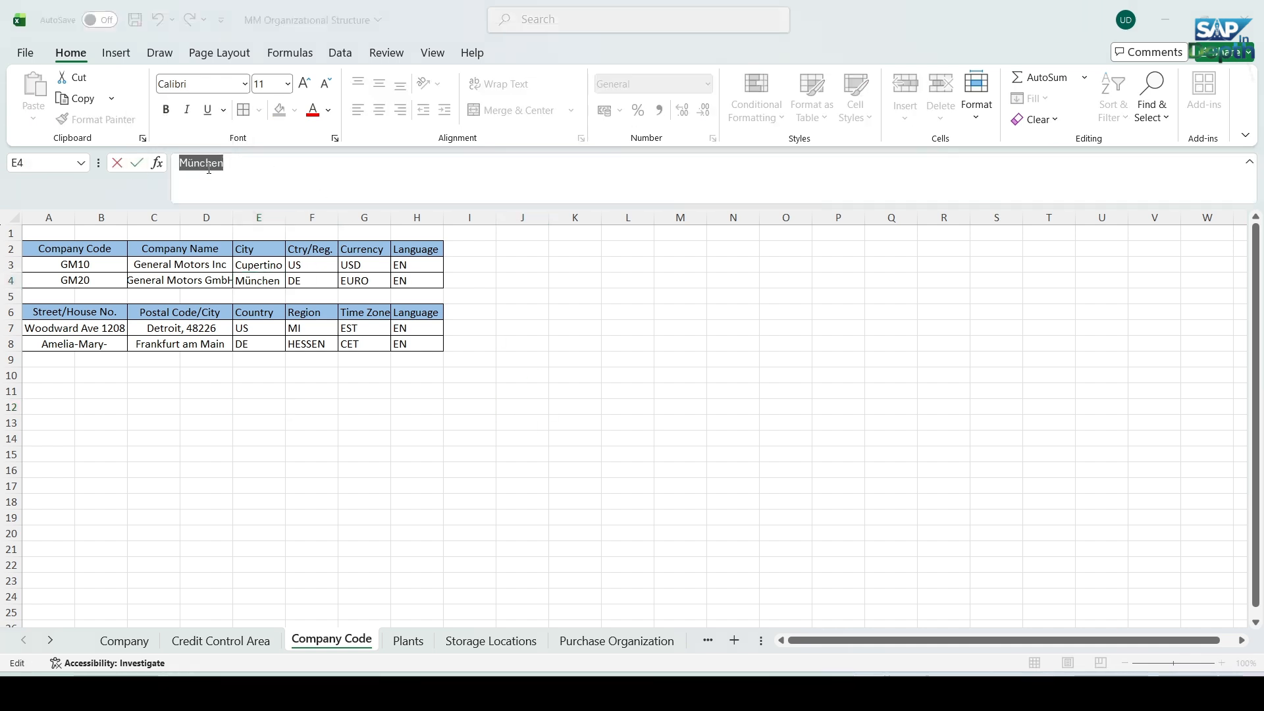
{"action": "key", "text": "alt+Tab"}
{"action": "left_click_drag", "start_coordinate": [166, 193], "coordinate": [91, 191]}
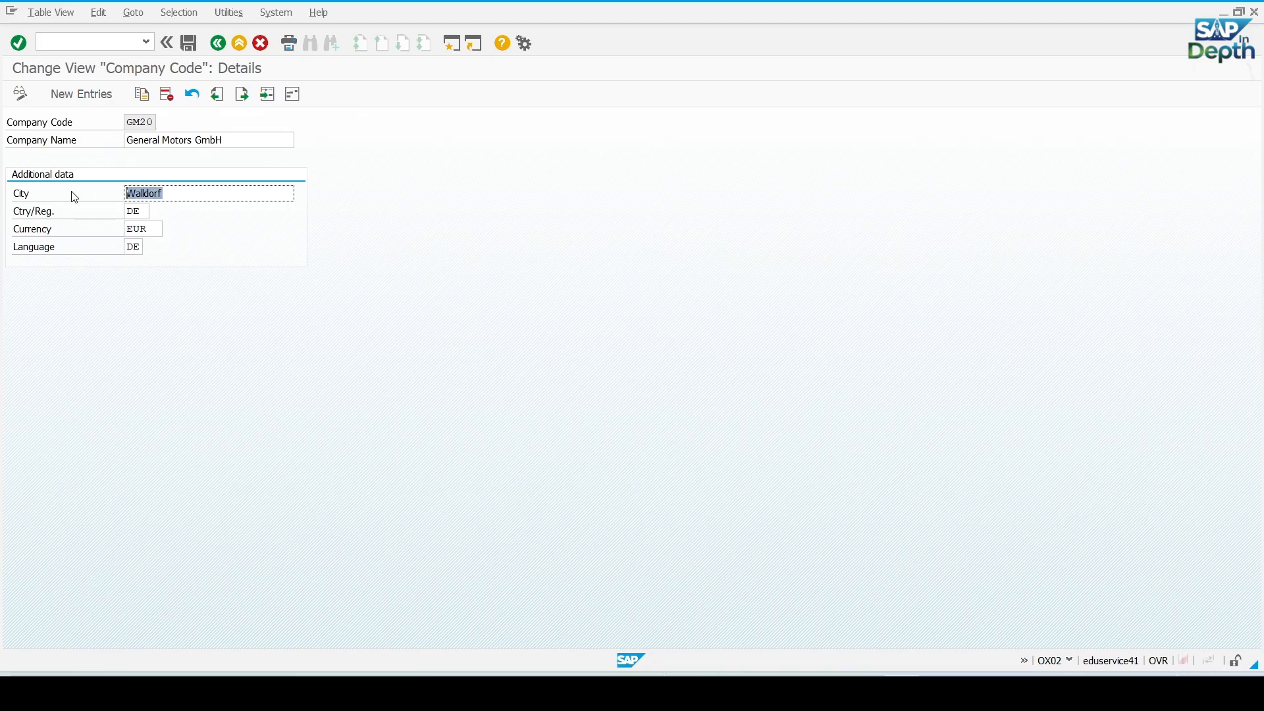
{"action": "key", "text": "ctrl+v"}
Set the language of company code GM20 to EN.
{"action": "double_click", "coordinate": [137, 247]}
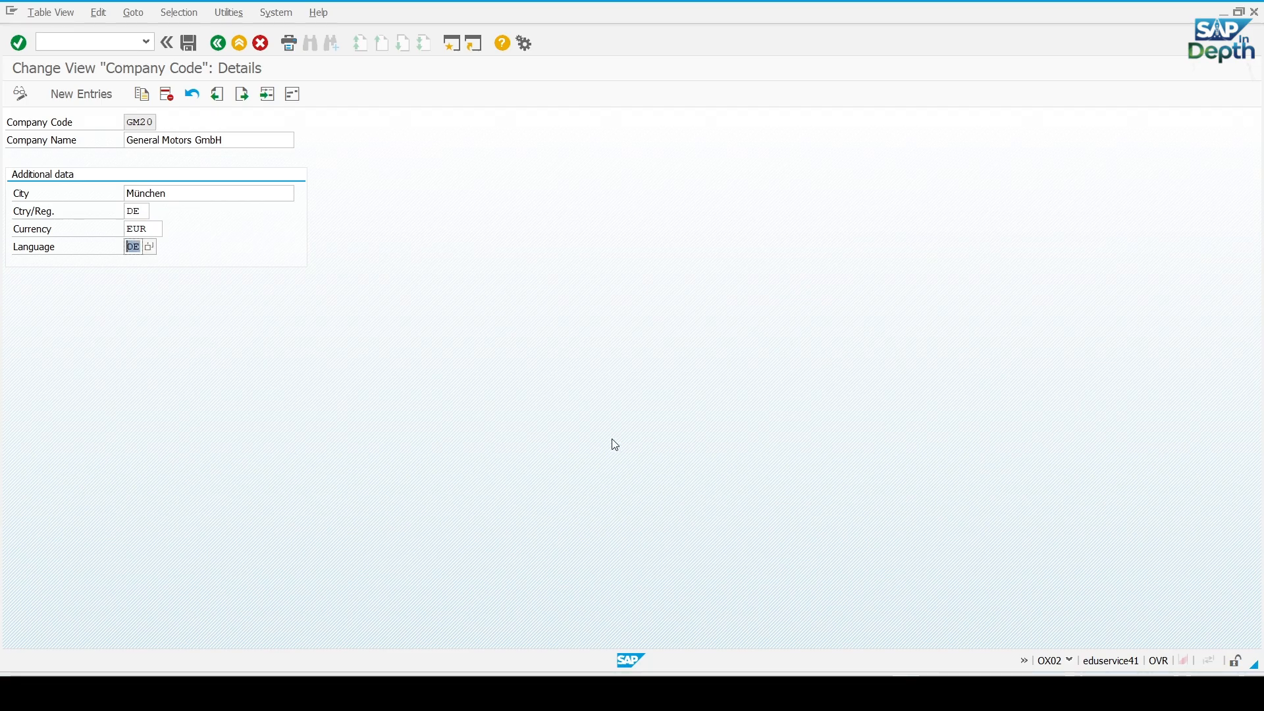
{"action": "type", "text": "EN"}
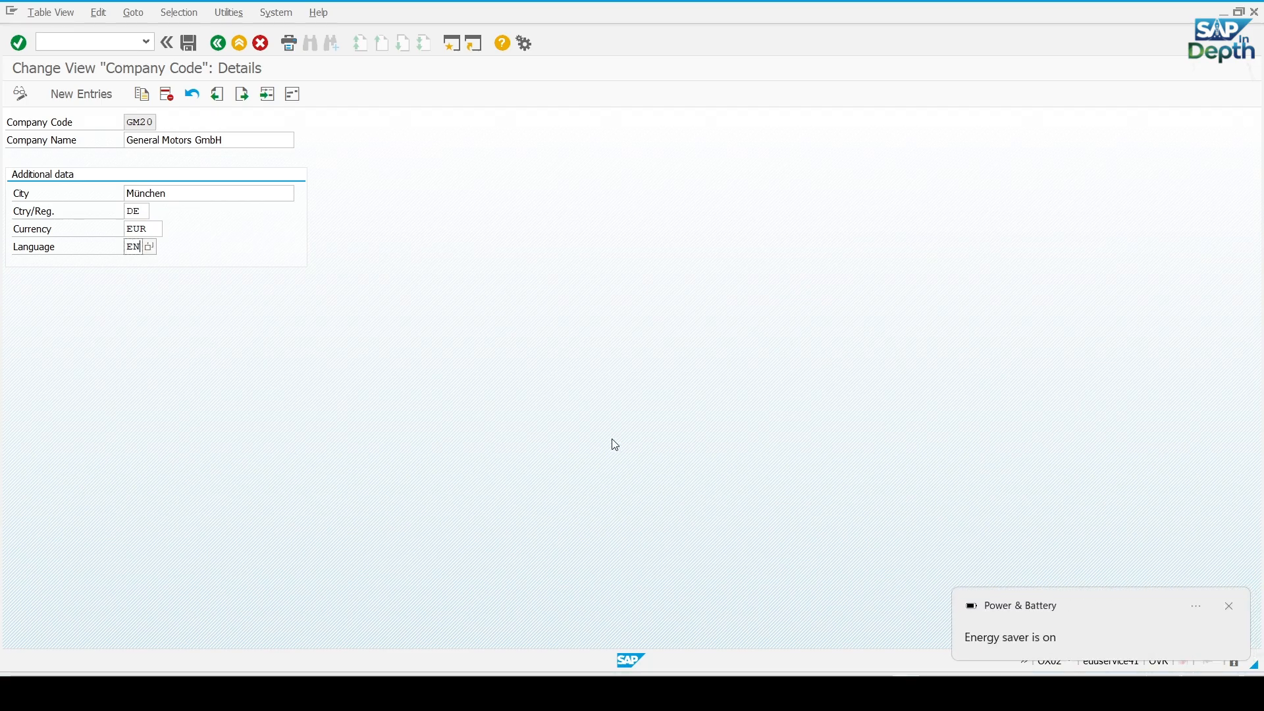
{"action": "key", "text": "XF86MonBrightnessUp"}
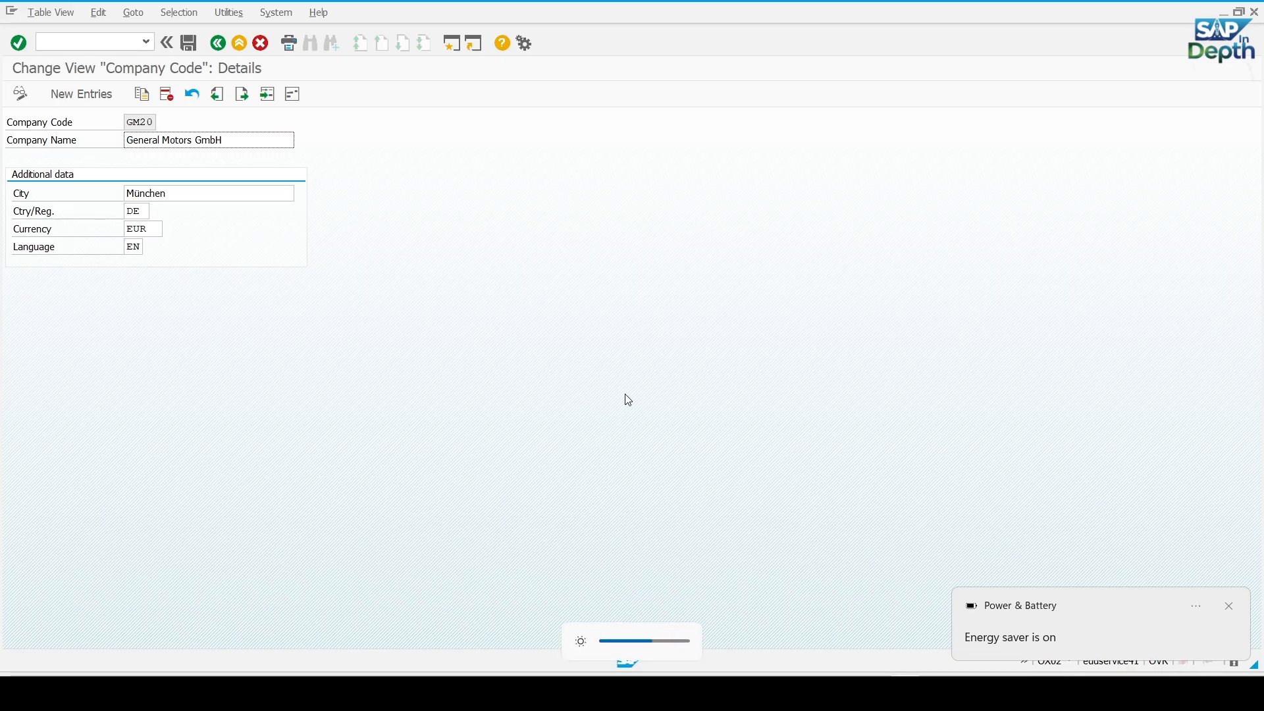
Save GM20 to the "Define Company Code for General Motors" customizing request and return to SAP Easy Access.
{"action": "left_click", "coordinate": [197, 49]}
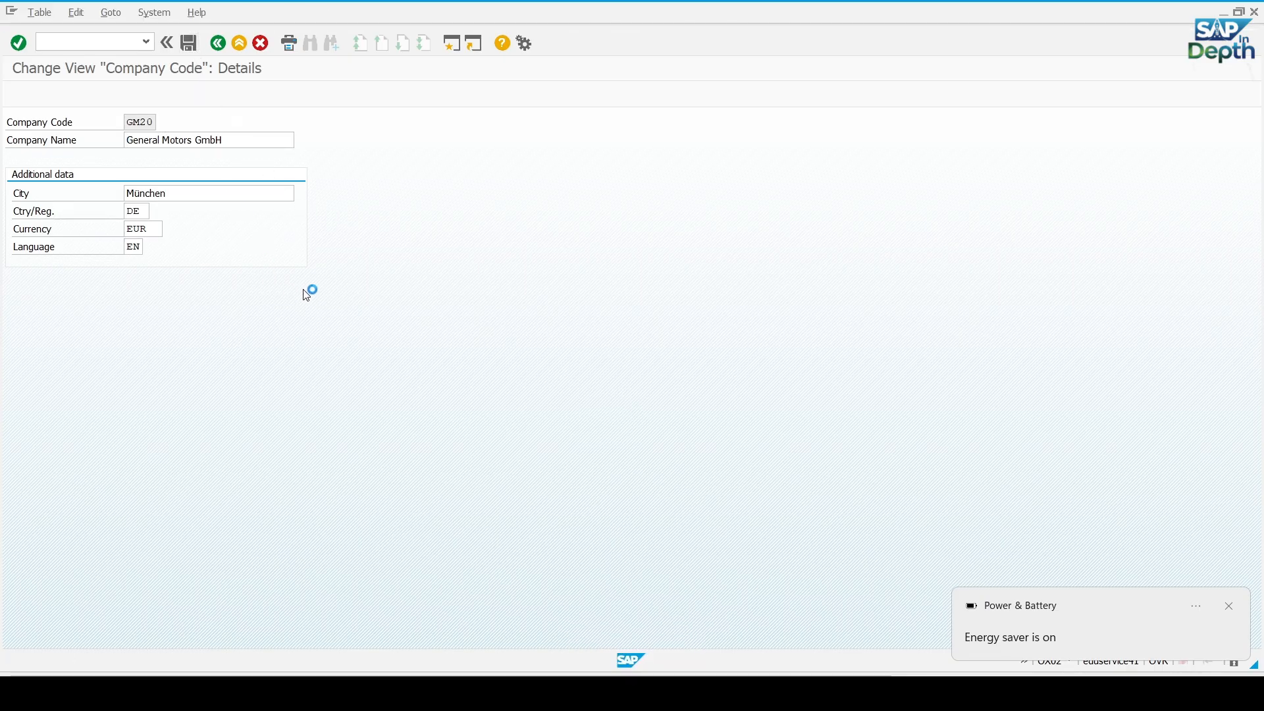
{"action": "left_click", "coordinate": [244, 252]}
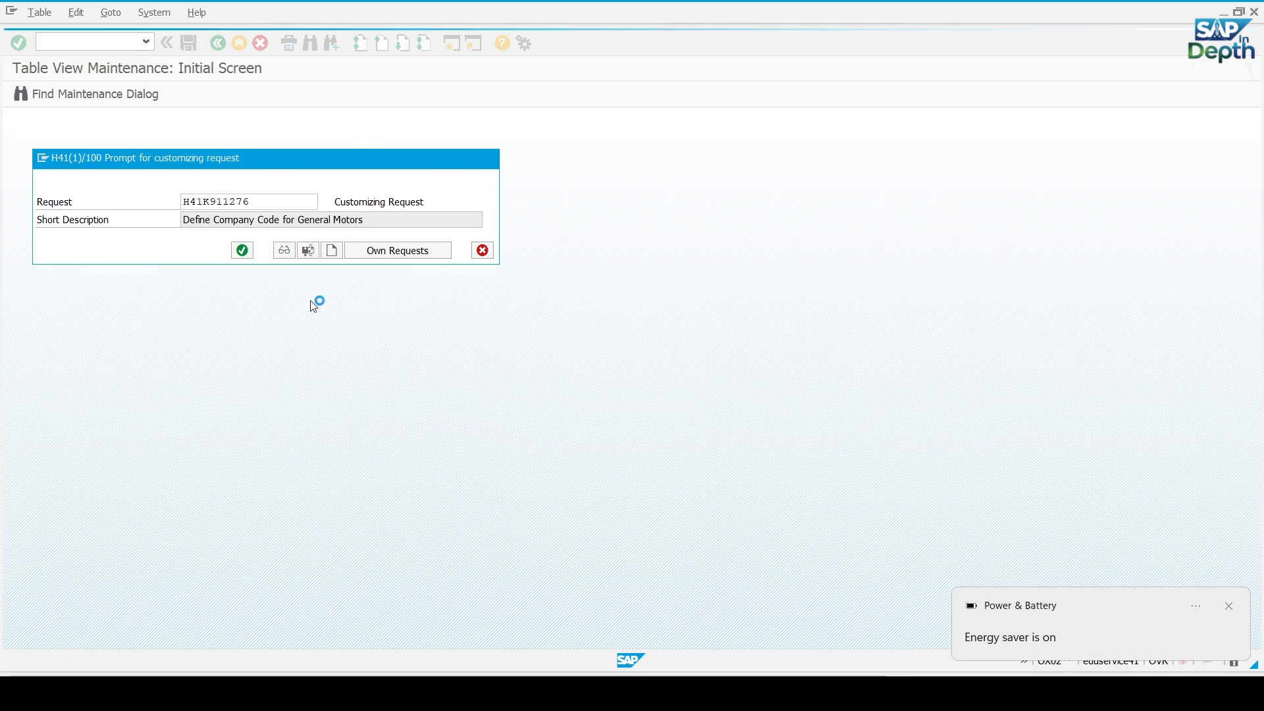
{"action": "left_click", "coordinate": [1229, 607]}
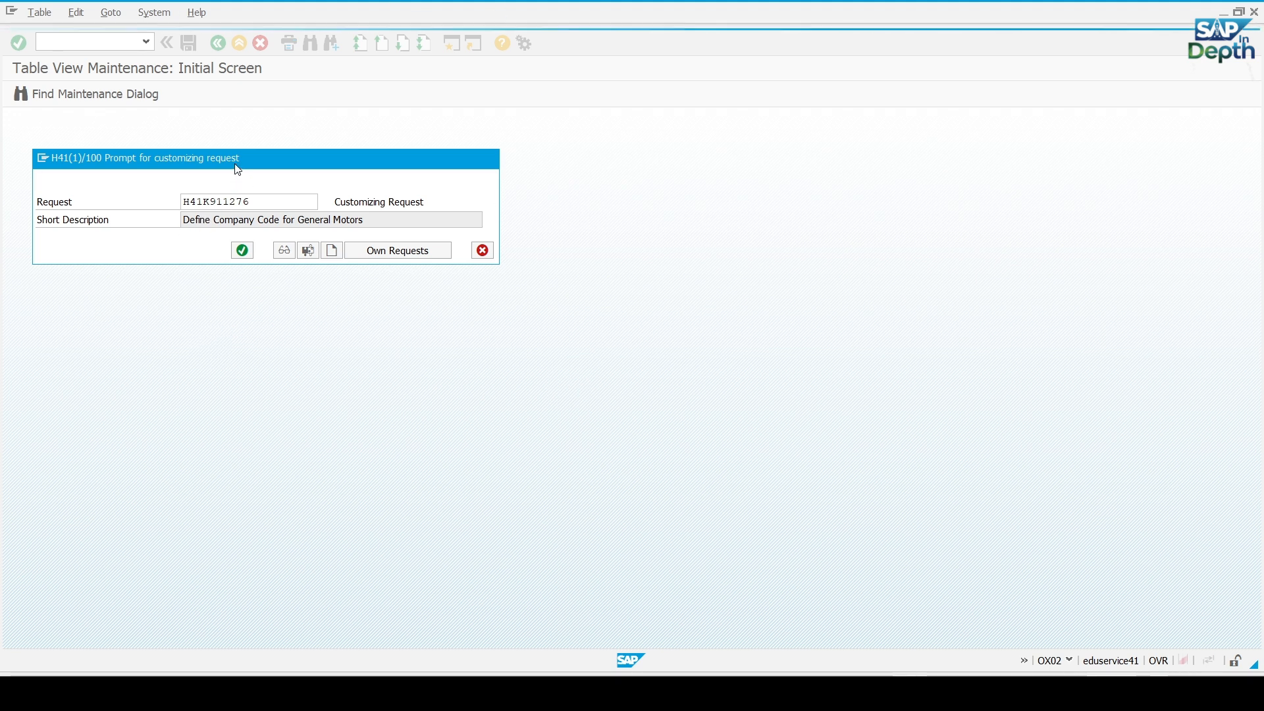
{"action": "left_click_drag", "start_coordinate": [236, 161], "coordinate": [285, 170]}
{"action": "key", "text": "Return"}
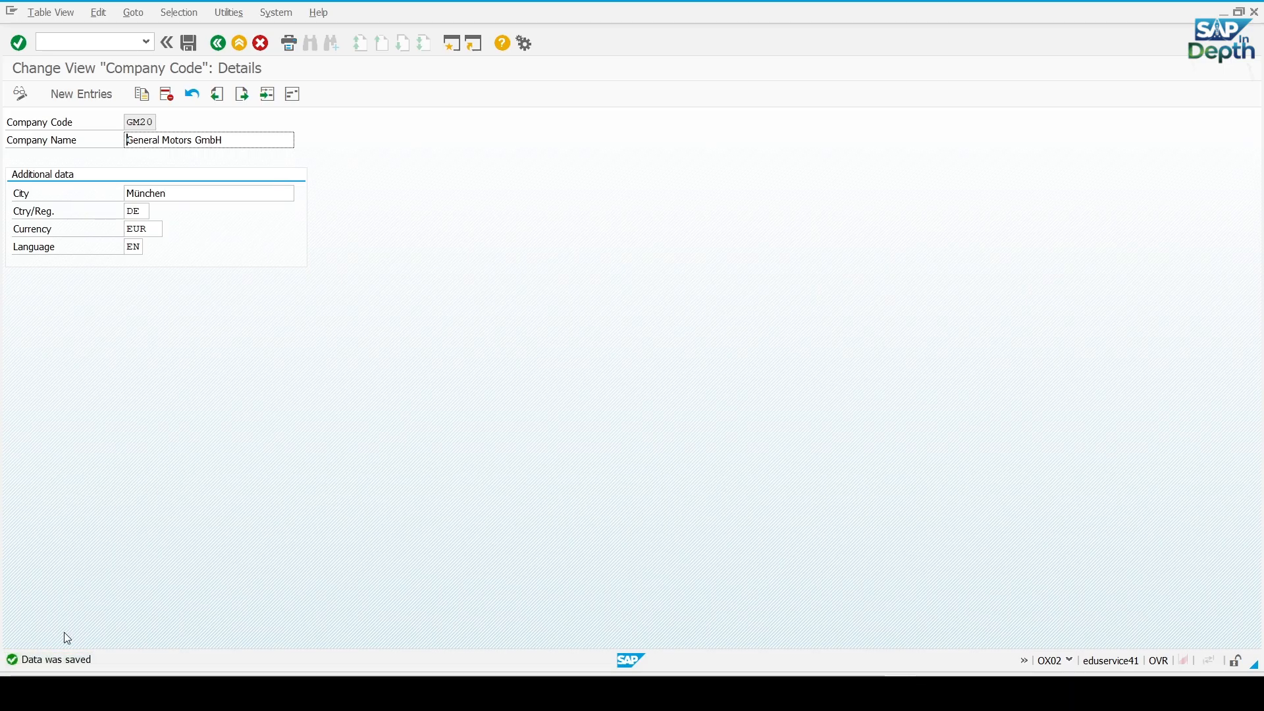
{"action": "left_click", "coordinate": [217, 44]}
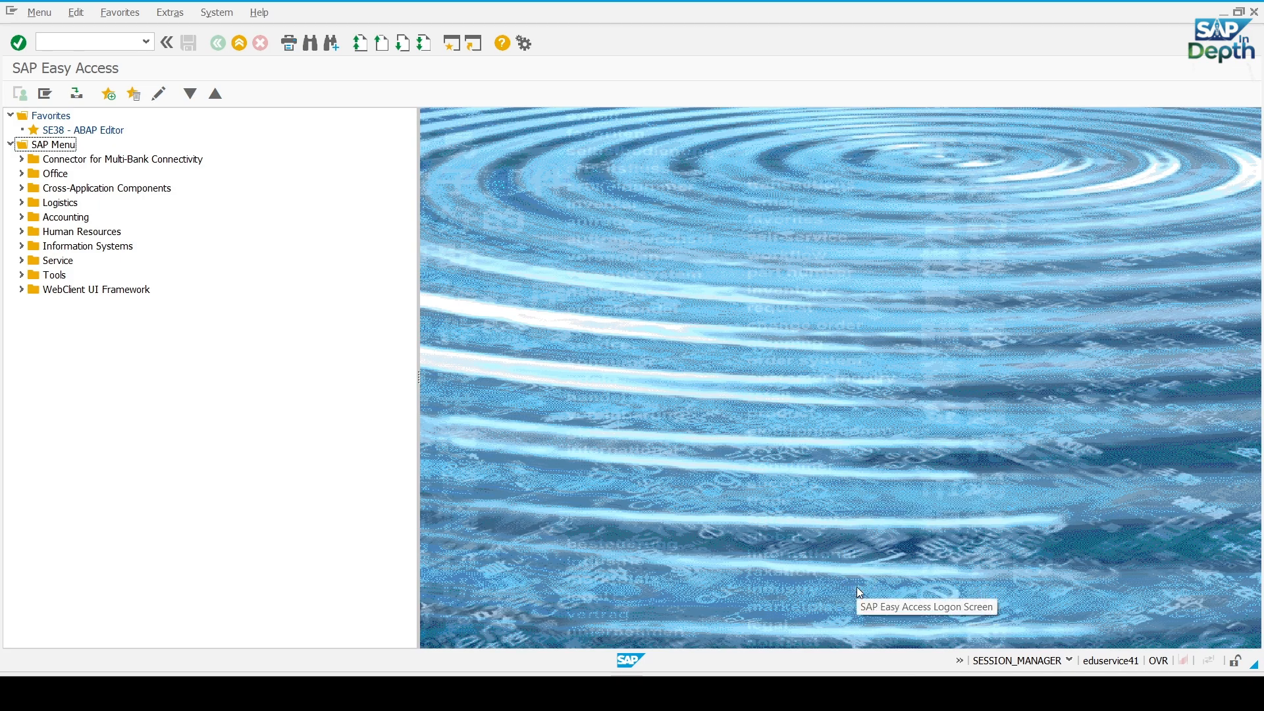
Switch to the Excel plan and review the rows for company codes GM10 and GM20.
{"action": "left_click", "coordinate": [873, 661]}
{"action": "left_click", "coordinate": [341, 408]}
{"action": "left_click", "coordinate": [86, 263]}
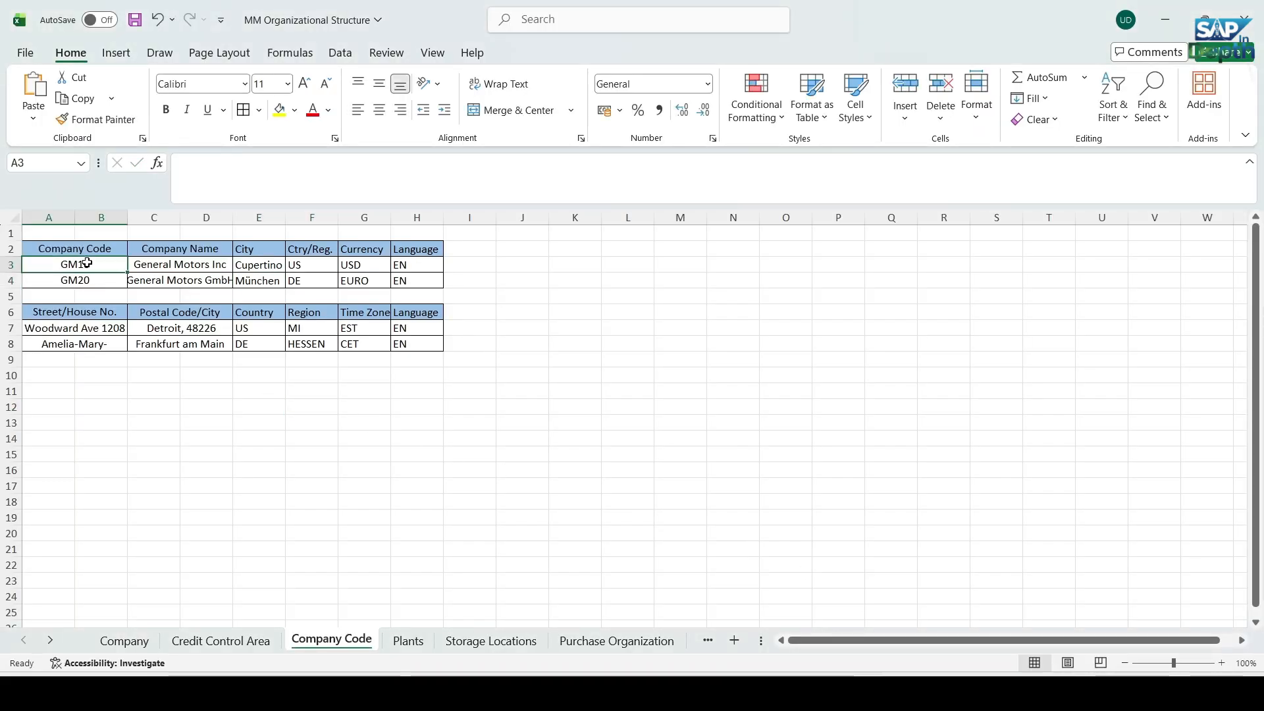
{"action": "left_click_drag", "start_coordinate": [86, 263], "coordinate": [93, 277]}
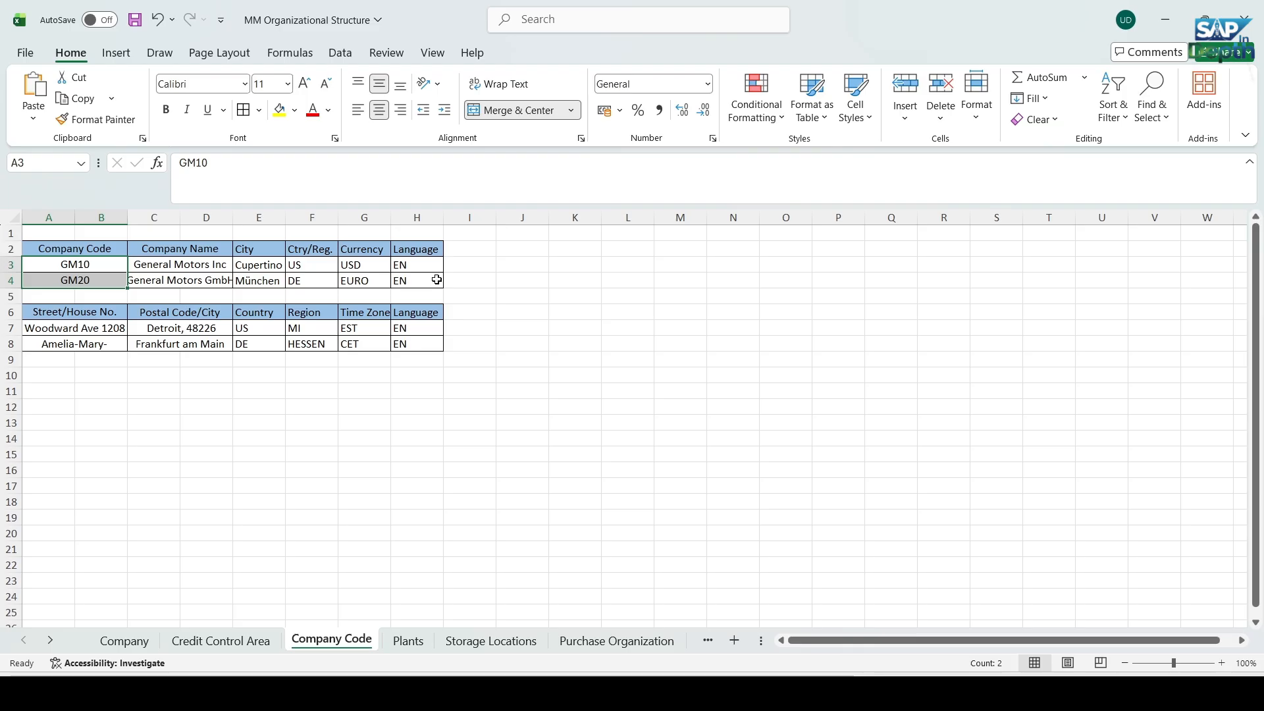
{"action": "left_click", "coordinate": [464, 251]}
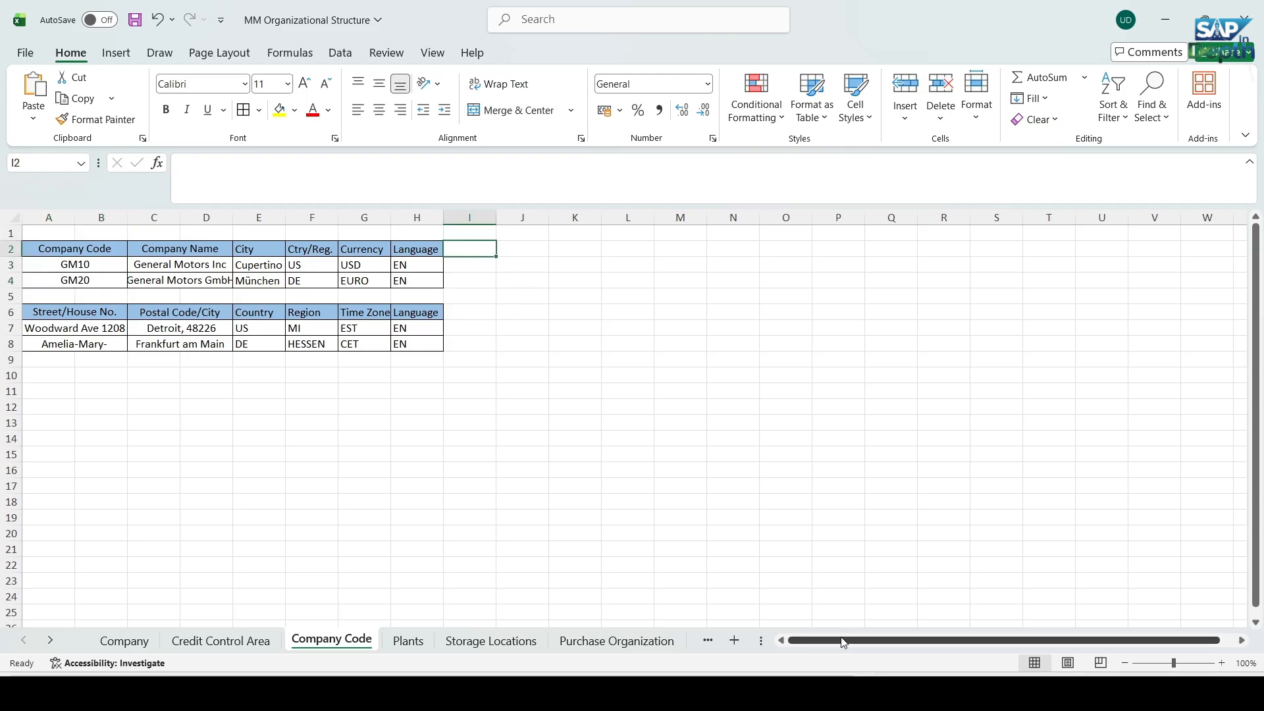
Switch to the Word document and look up the table that stores company codes.
{"action": "left_click", "coordinate": [833, 688]}
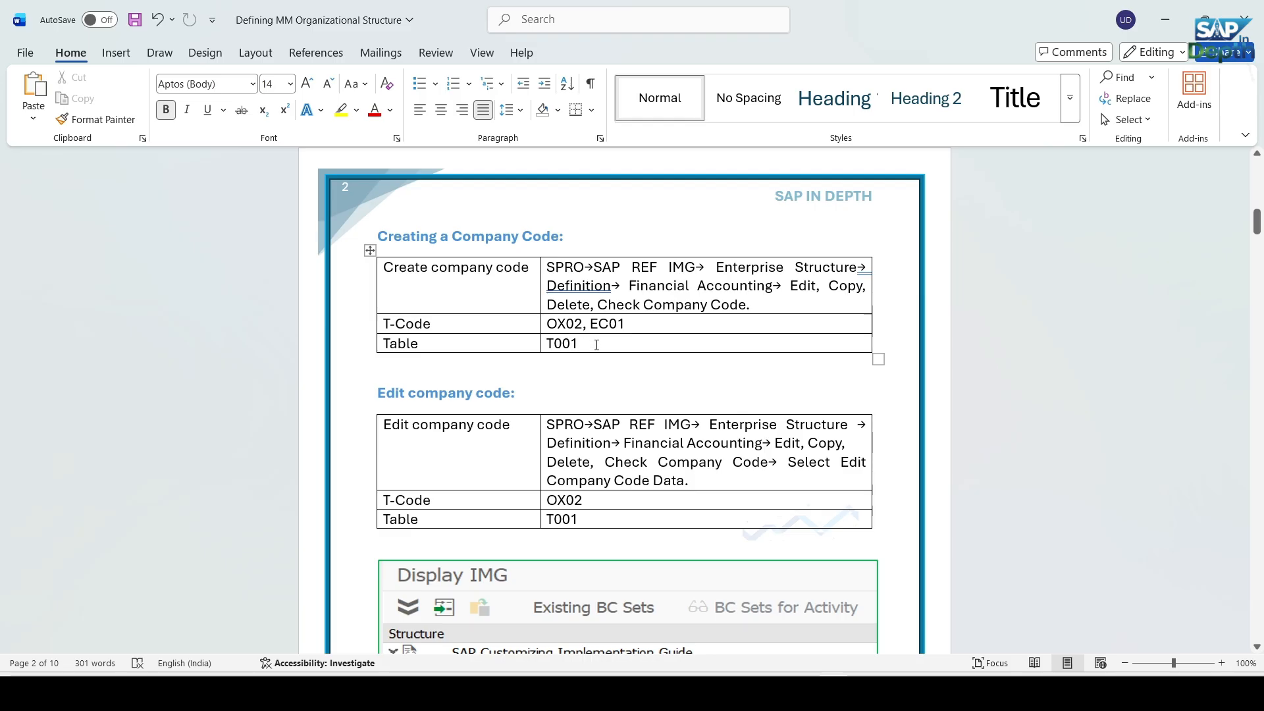
{"action": "left_click_drag", "start_coordinate": [586, 344], "coordinate": [546, 343]}
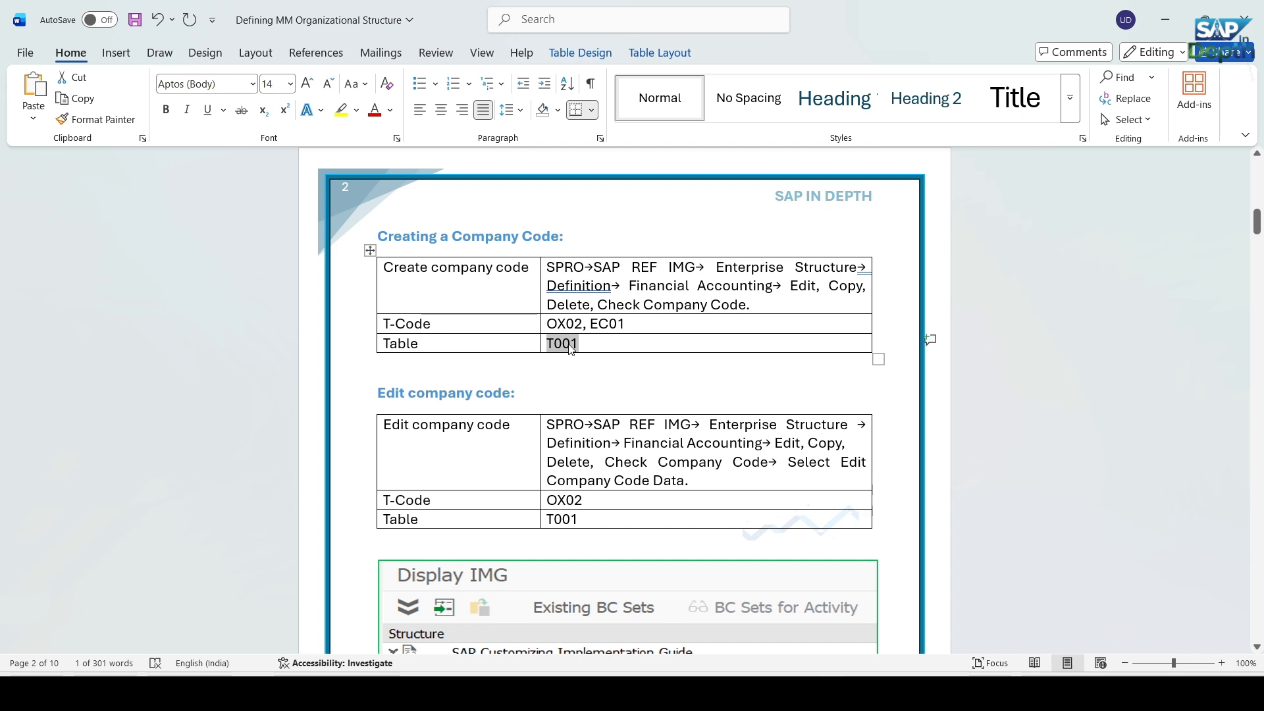
{"action": "left_click", "coordinate": [591, 341]}
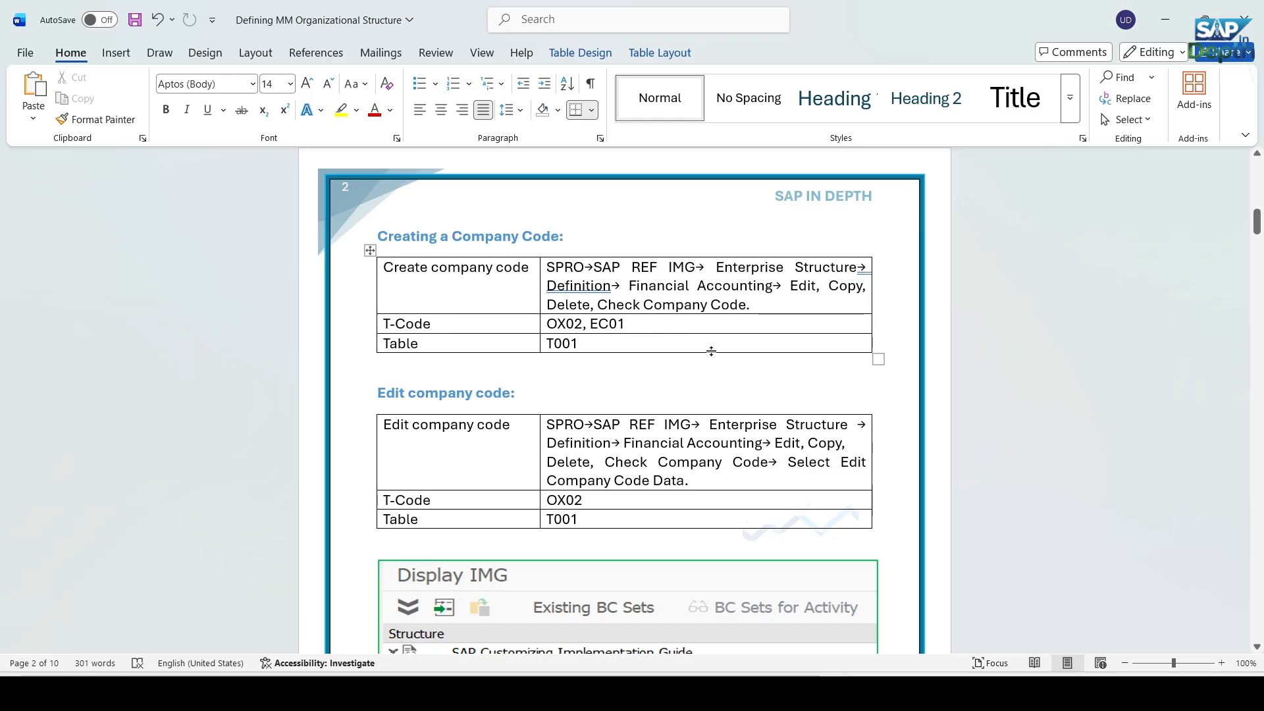
Switch back to SAP, run SE16N and load table T001 for display.
{"action": "left_click", "coordinate": [905, 693]}
{"action": "left_click", "coordinate": [925, 606]}
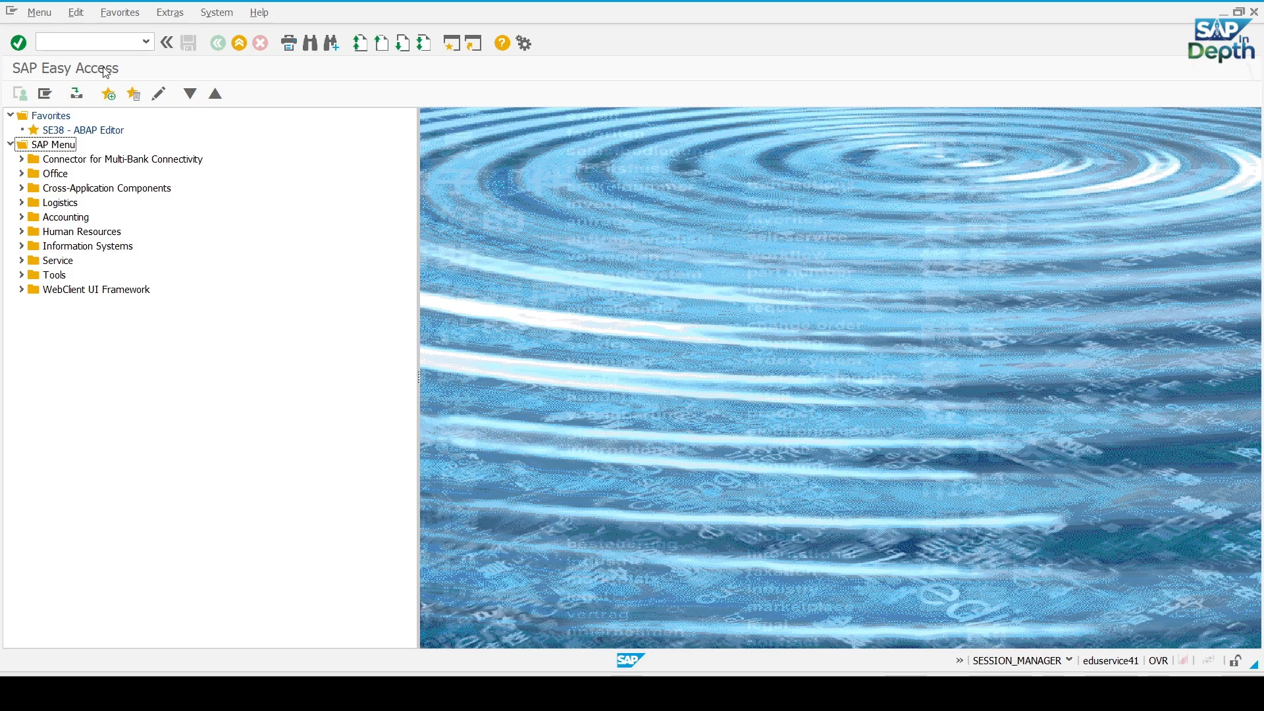
{"action": "left_click", "coordinate": [94, 42]}
{"action": "type", "text": "SE16N"}
{"action": "key", "text": "Return"}
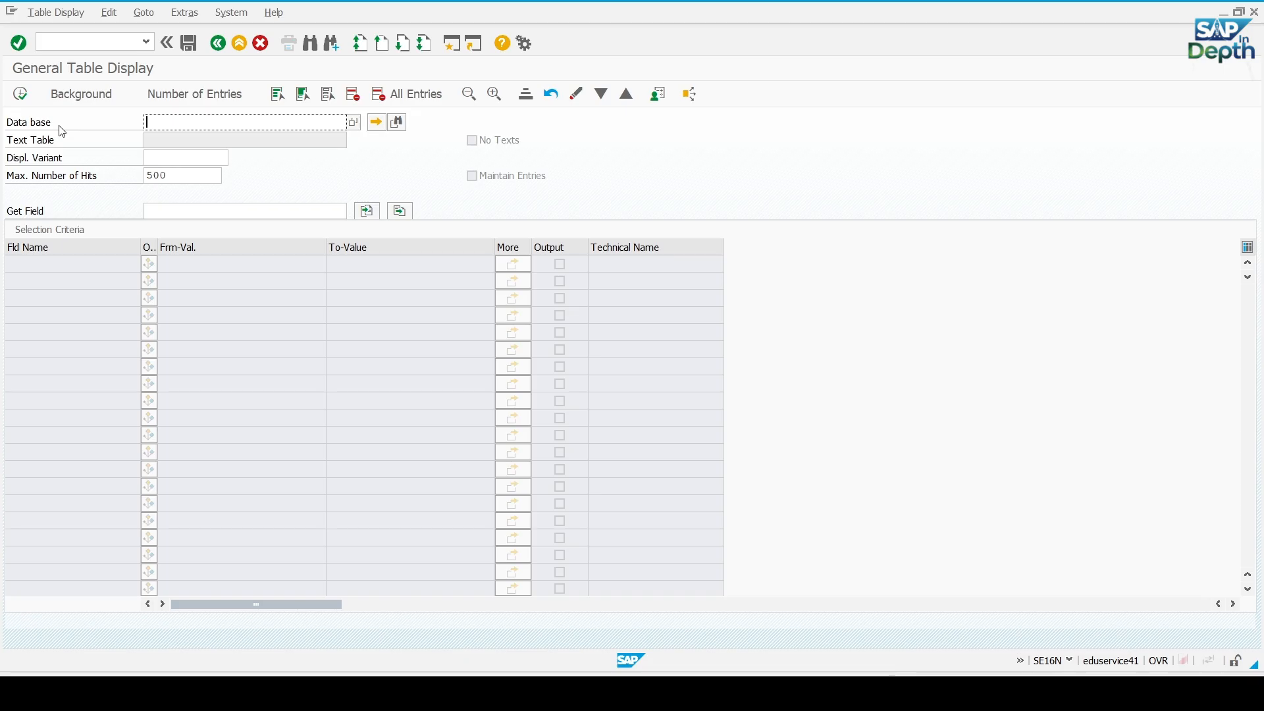
{"action": "type", "text": "T001"}
{"action": "key", "text": "Return"}
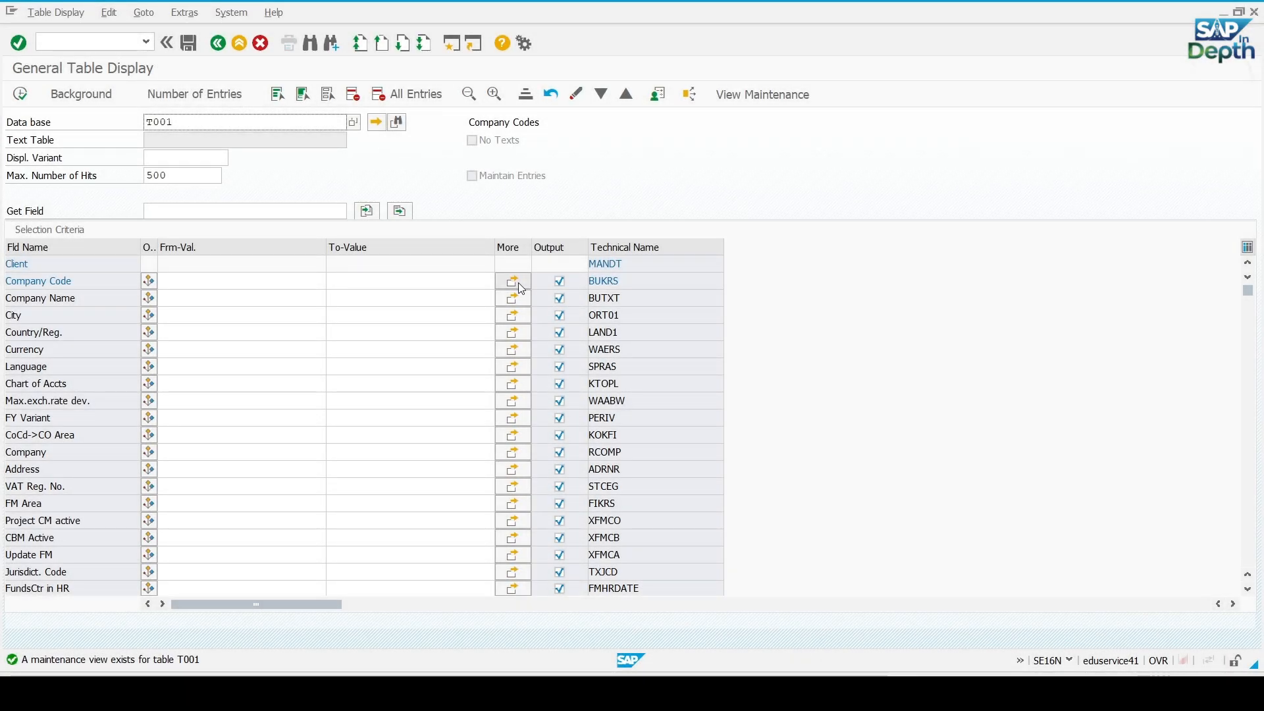
Display the T001 entry for company code GM10, examine its fields and return to the selection criteria.
{"action": "left_click", "coordinate": [521, 285]}
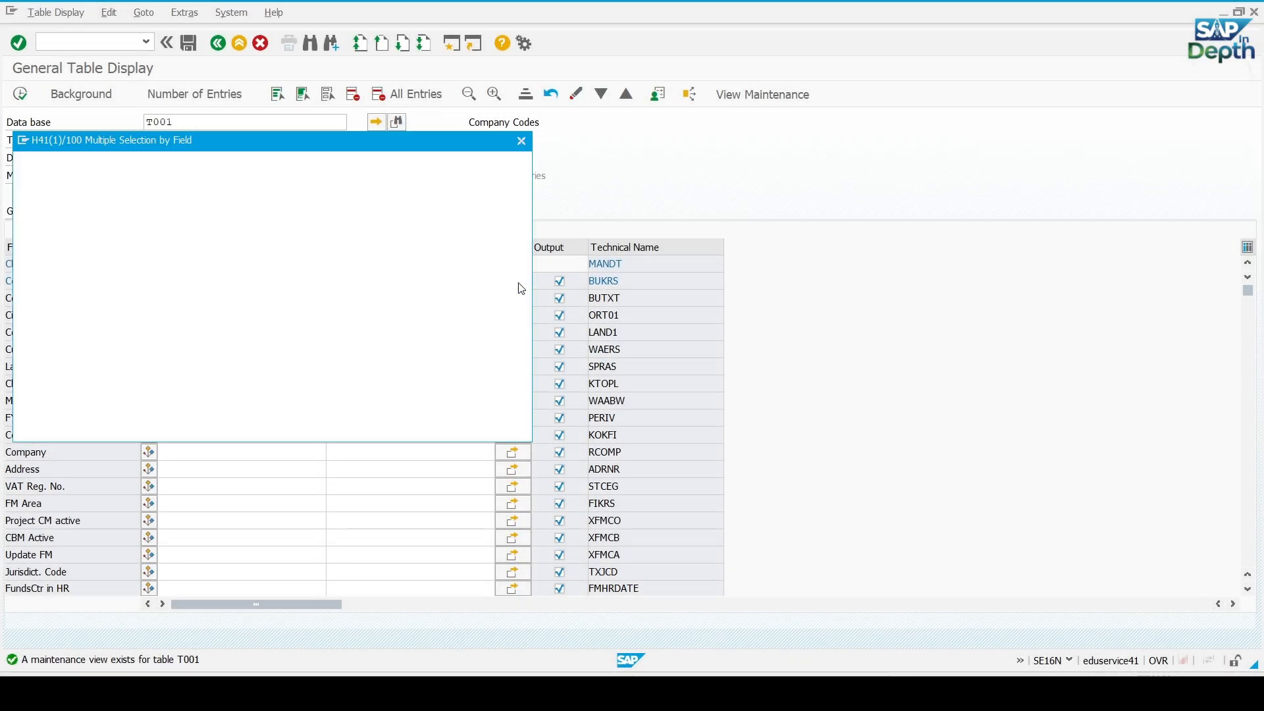
{"action": "left_click", "coordinate": [521, 142]}
{"action": "left_click", "coordinate": [197, 280]}
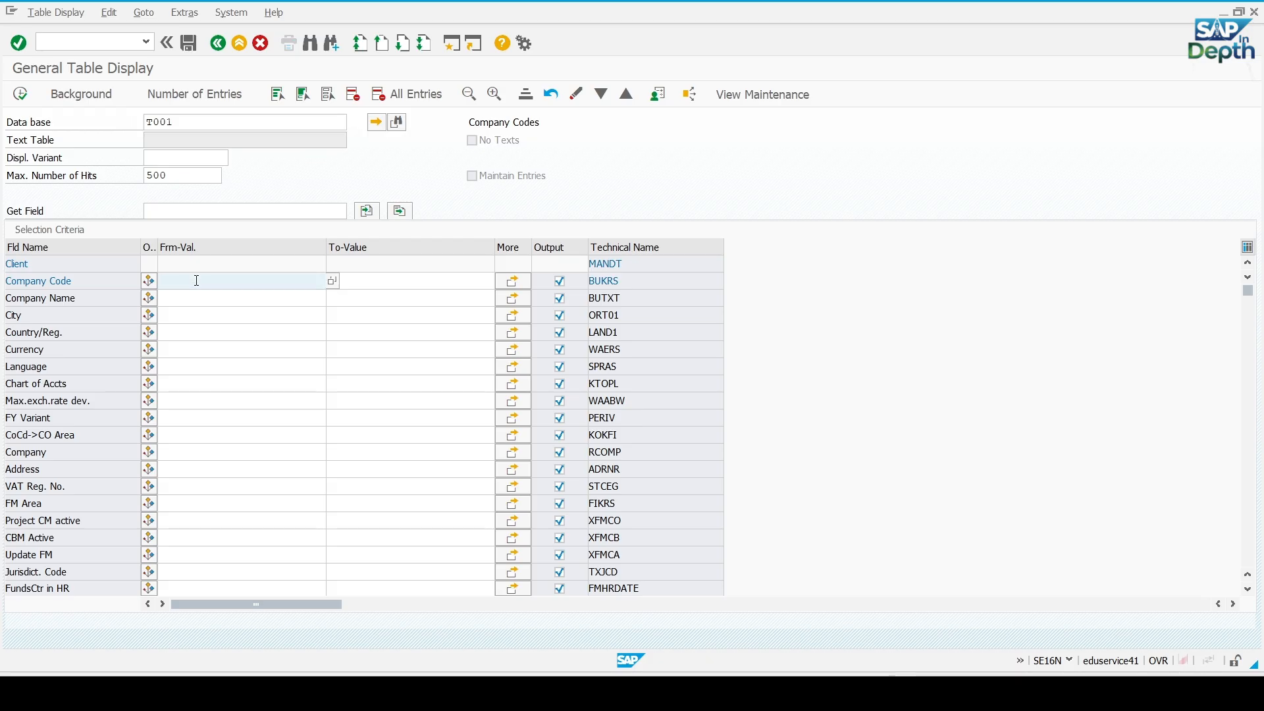
{"action": "type", "text": "GM10"}
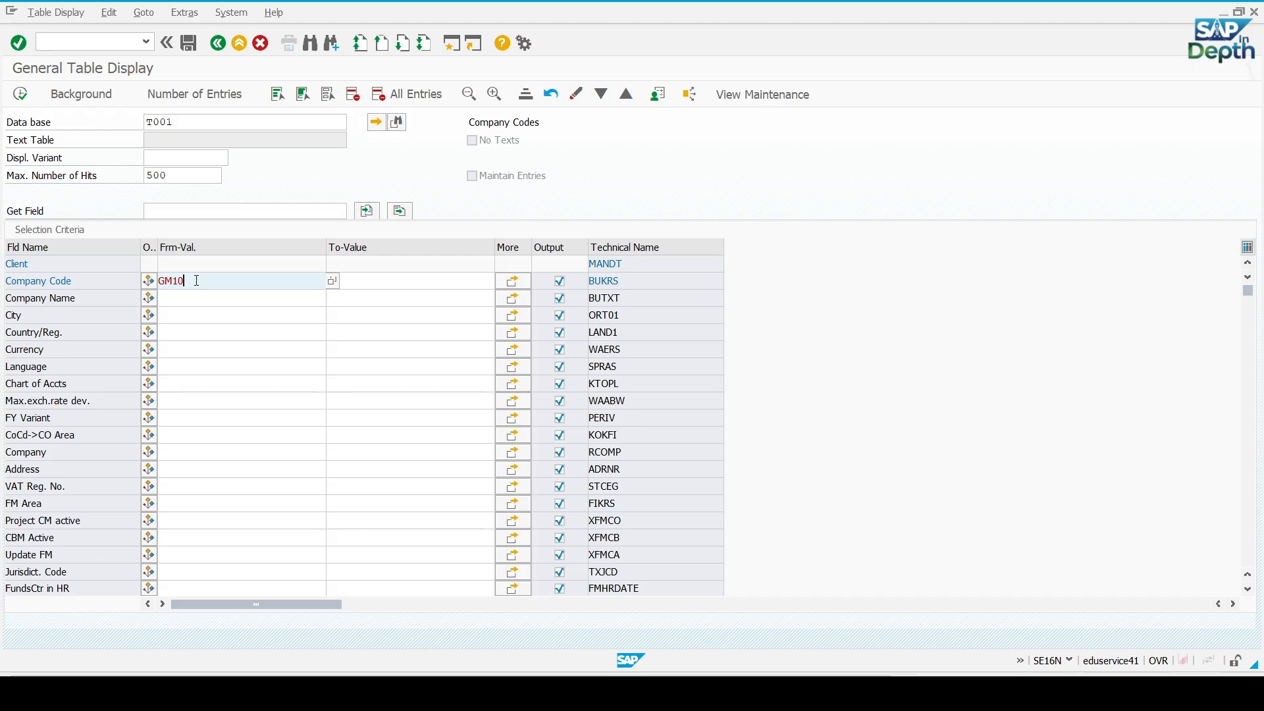
{"action": "left_click", "coordinate": [21, 93]}
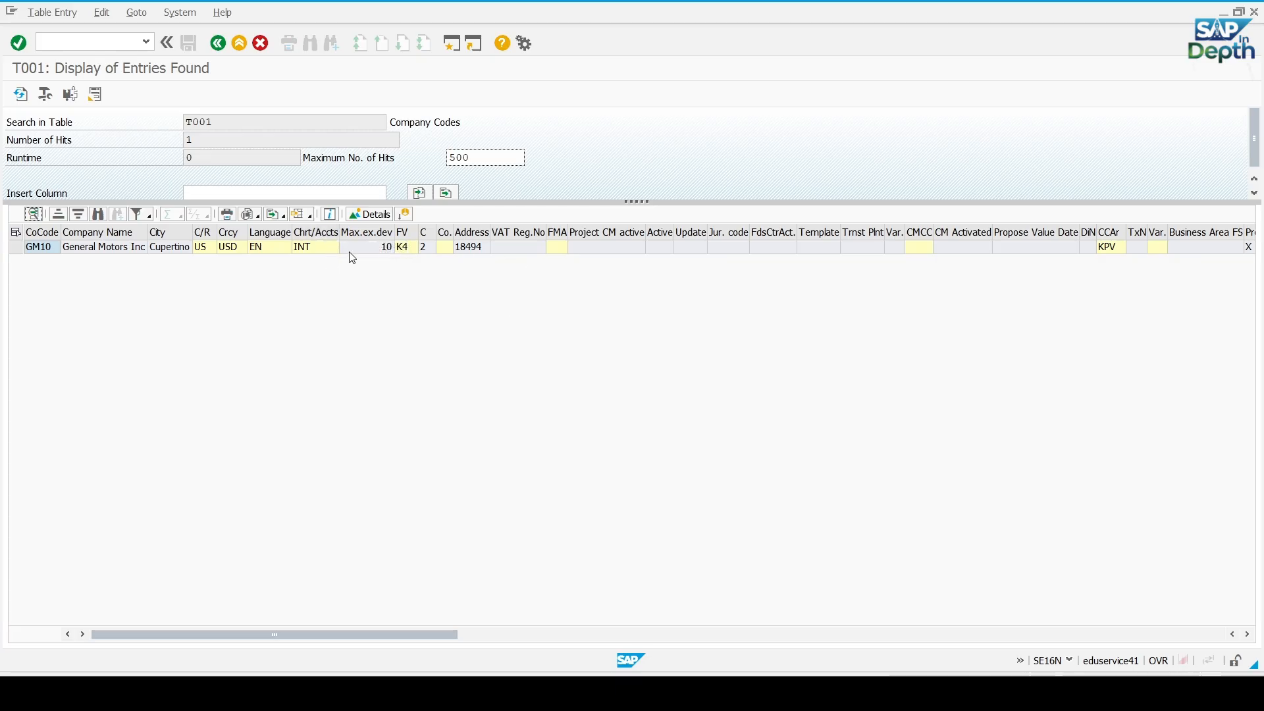
{"action": "left_click_drag", "start_coordinate": [425, 636], "coordinate": [203, 559]}
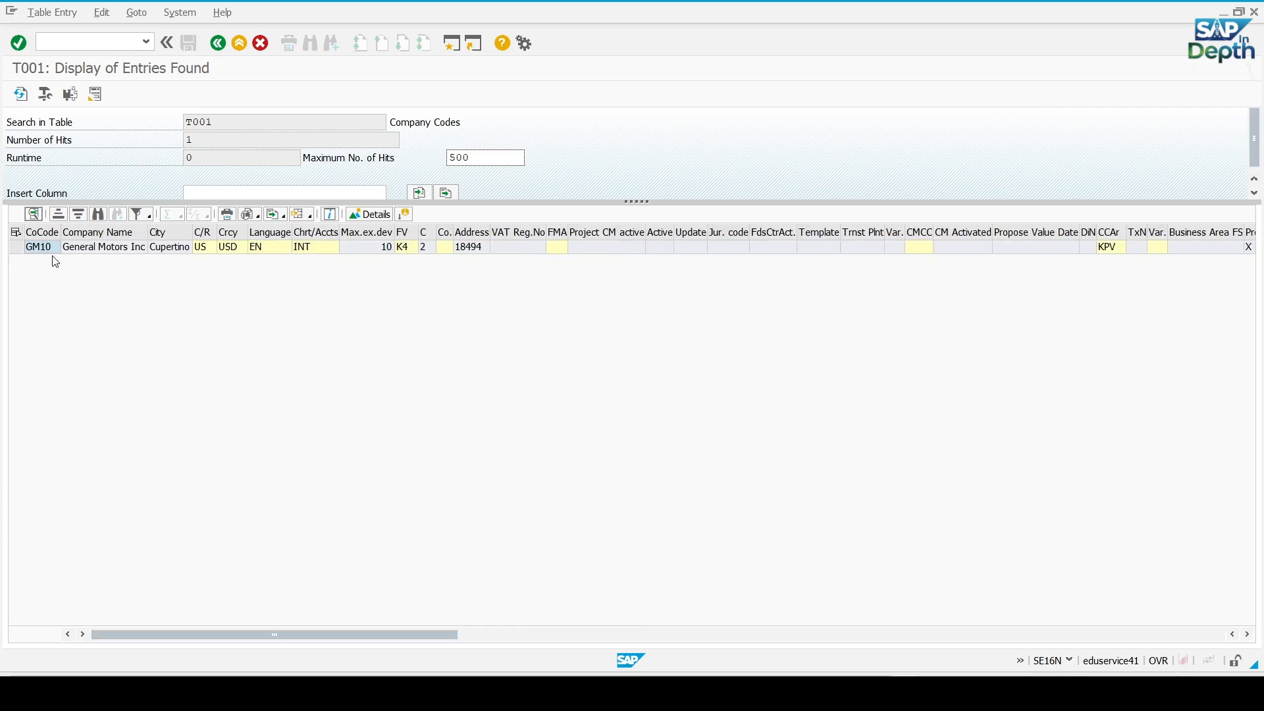
{"action": "left_click", "coordinate": [218, 42]}
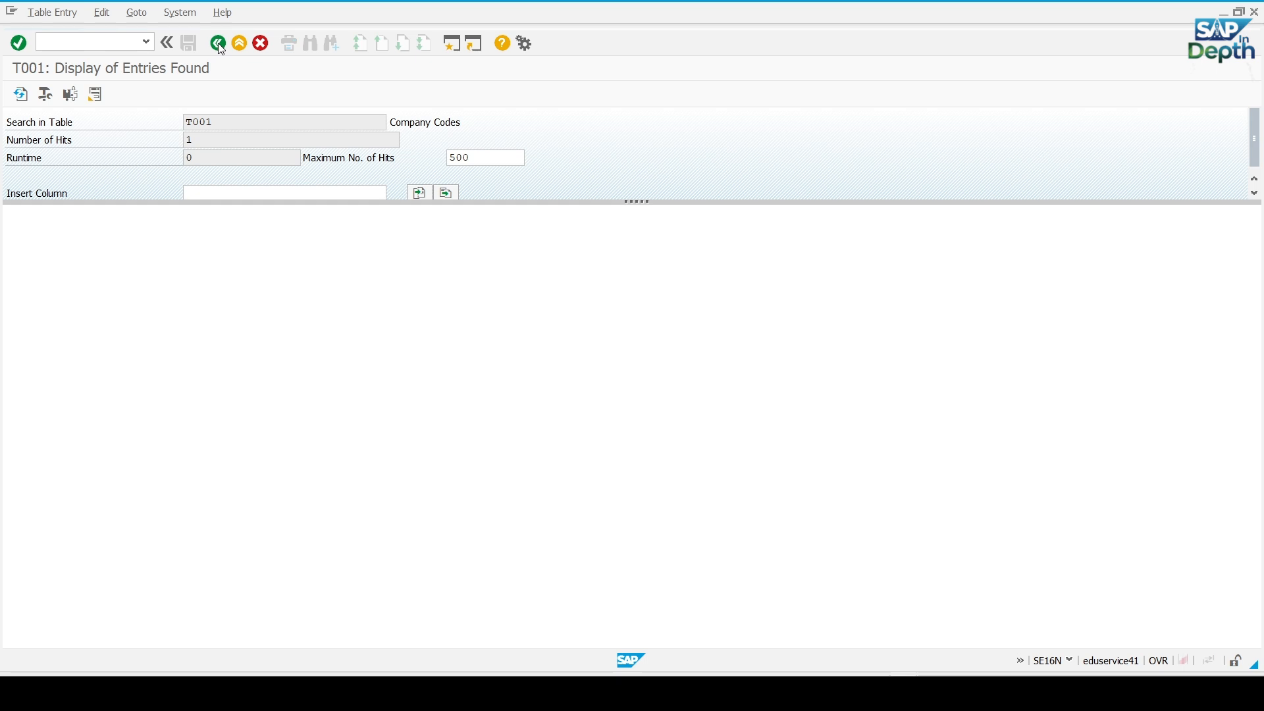
Clear the single company code criterion and define a multiple selection for company codes GM10 and GM20.
{"action": "double_click", "coordinate": [198, 280]}
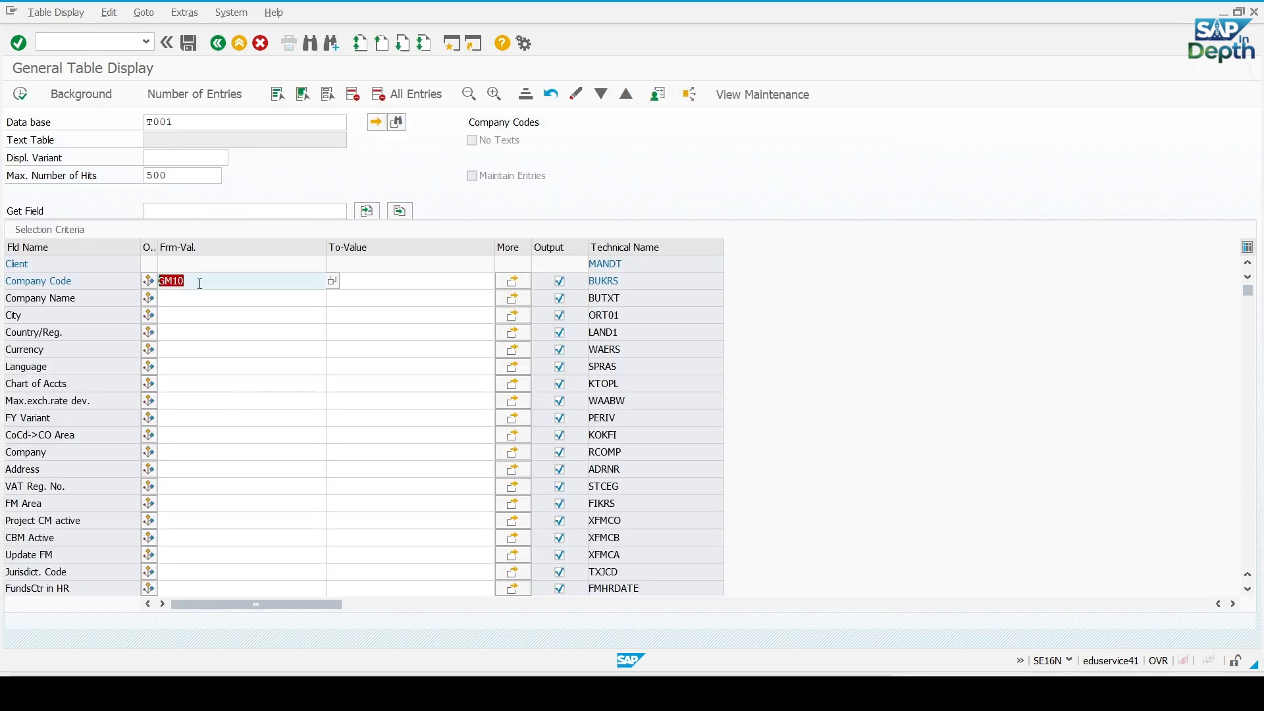
{"action": "key", "text": "BackSpace"}
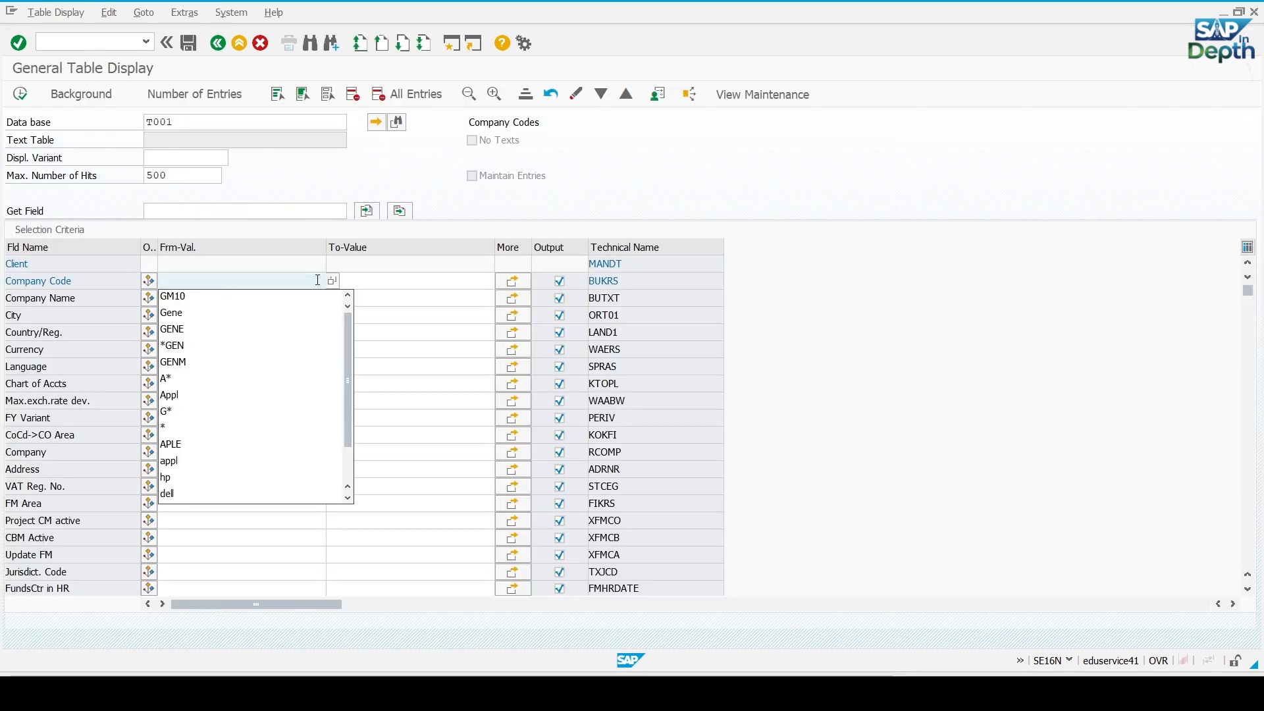
{"action": "left_click", "coordinate": [513, 282]}
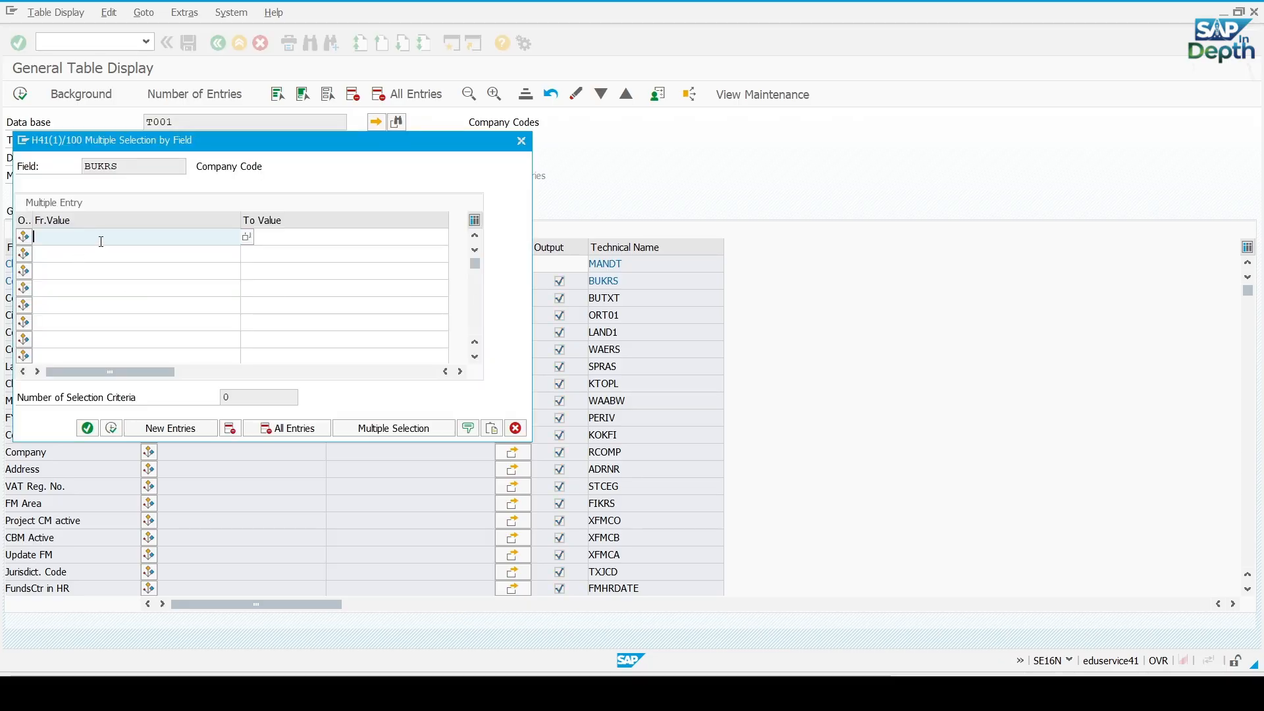
{"action": "type", "text": "GM10"}
{"action": "left_click", "coordinate": [90, 253]}
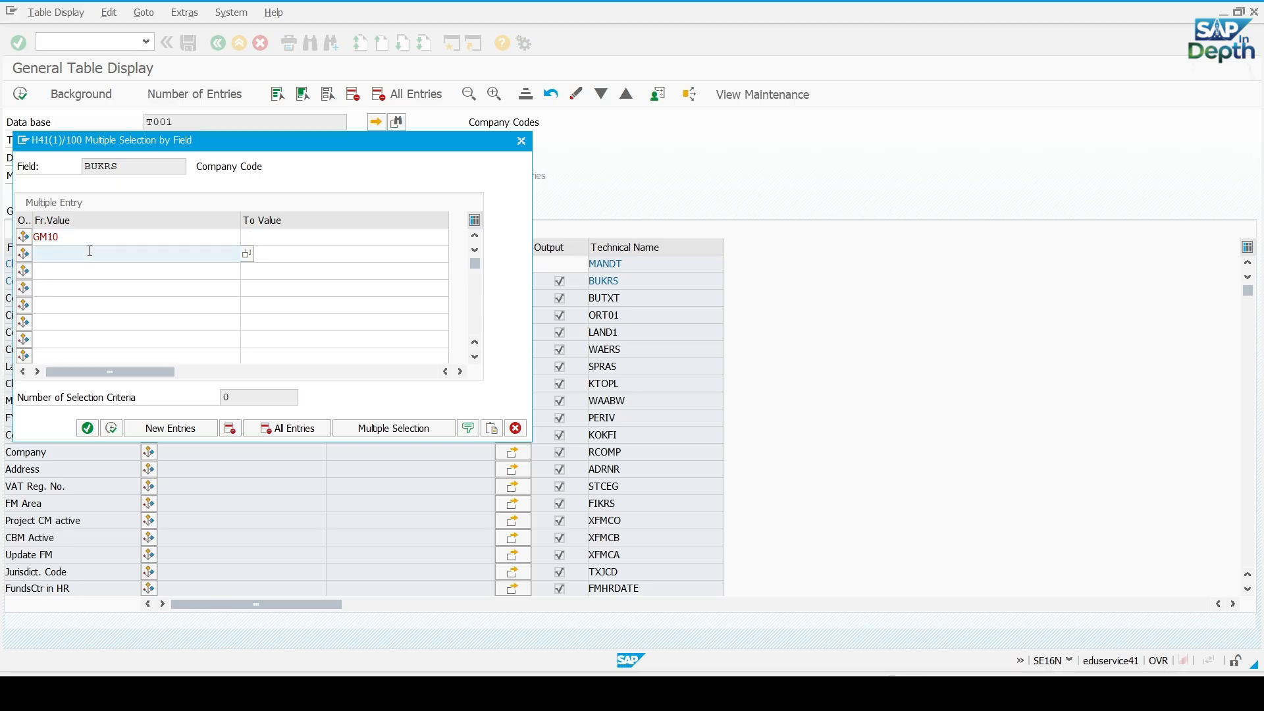
{"action": "type", "text": "GM20"}
{"action": "left_click", "coordinate": [112, 429]}
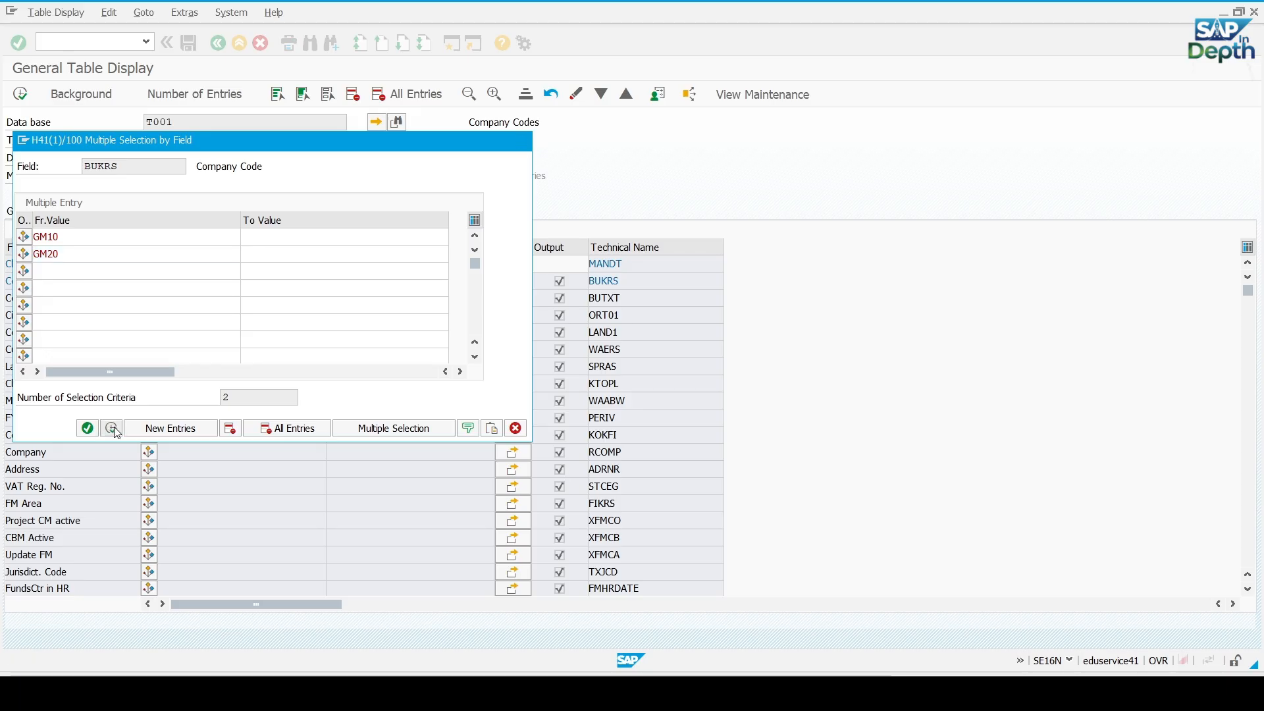
{"action": "key", "text": "F8"}
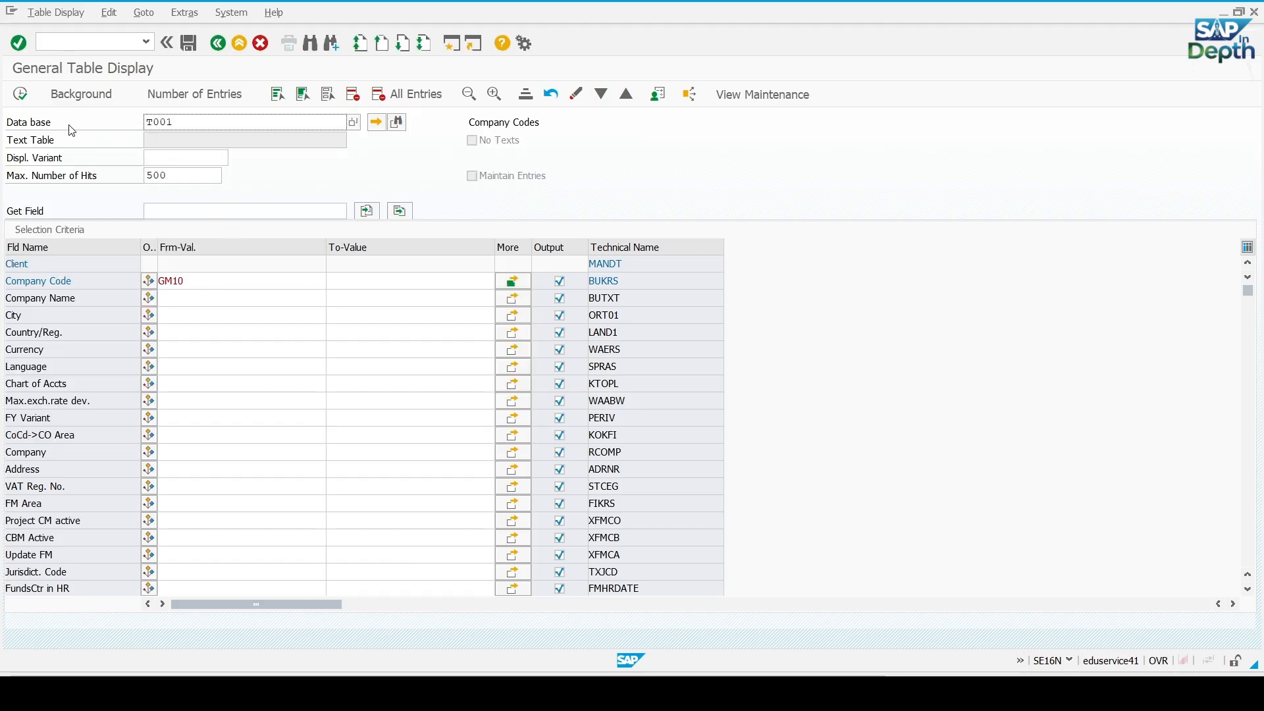
Display the T001 entries for both company codes, compare their fields, and return to the SAP Easy Access screen.
{"action": "left_click", "coordinate": [19, 94]}
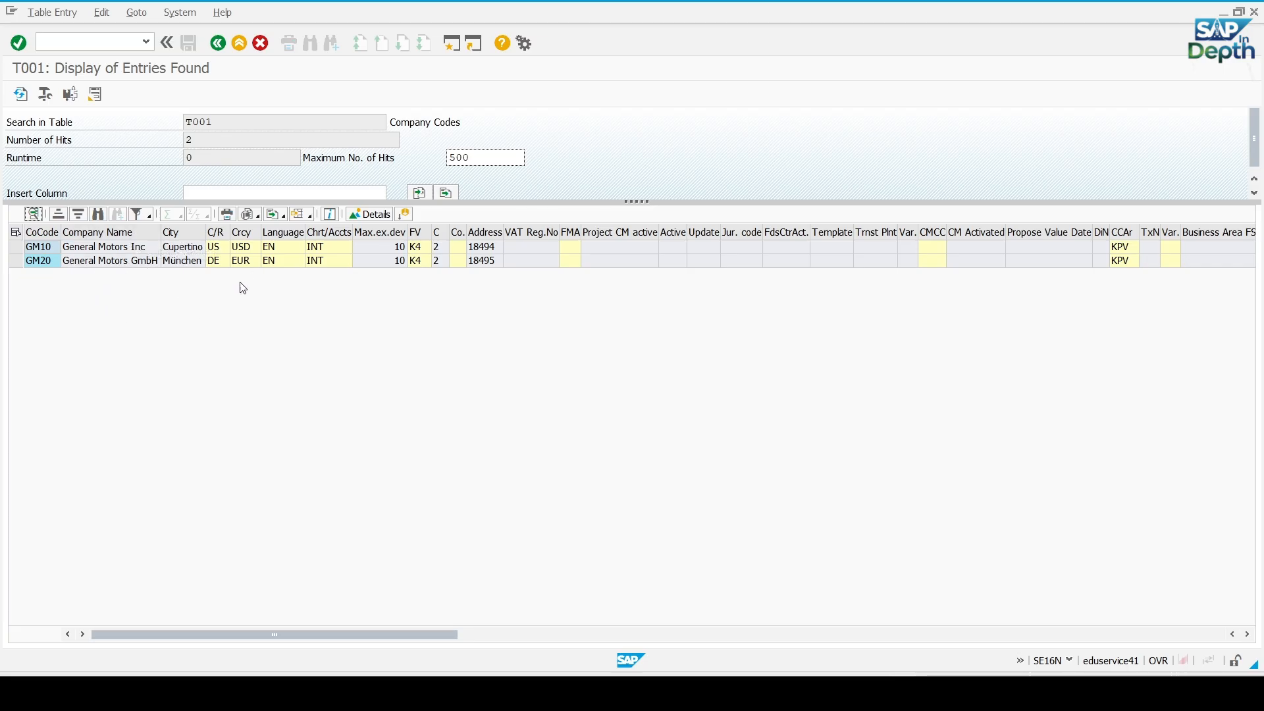
{"action": "left_click", "coordinate": [218, 43]}
{"action": "left_click", "coordinate": [218, 44]}
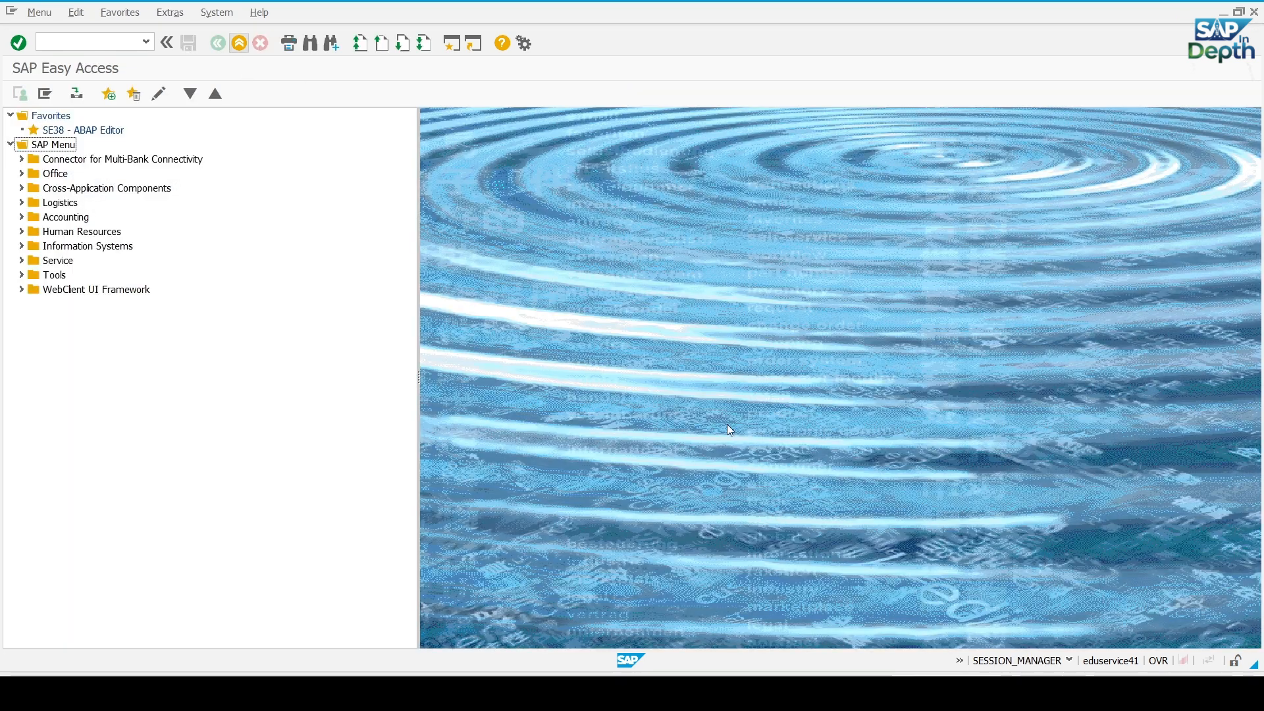
Switch to the Word document and review the section on editing a company code.
{"action": "mouse_move", "coordinate": [867, 691]}
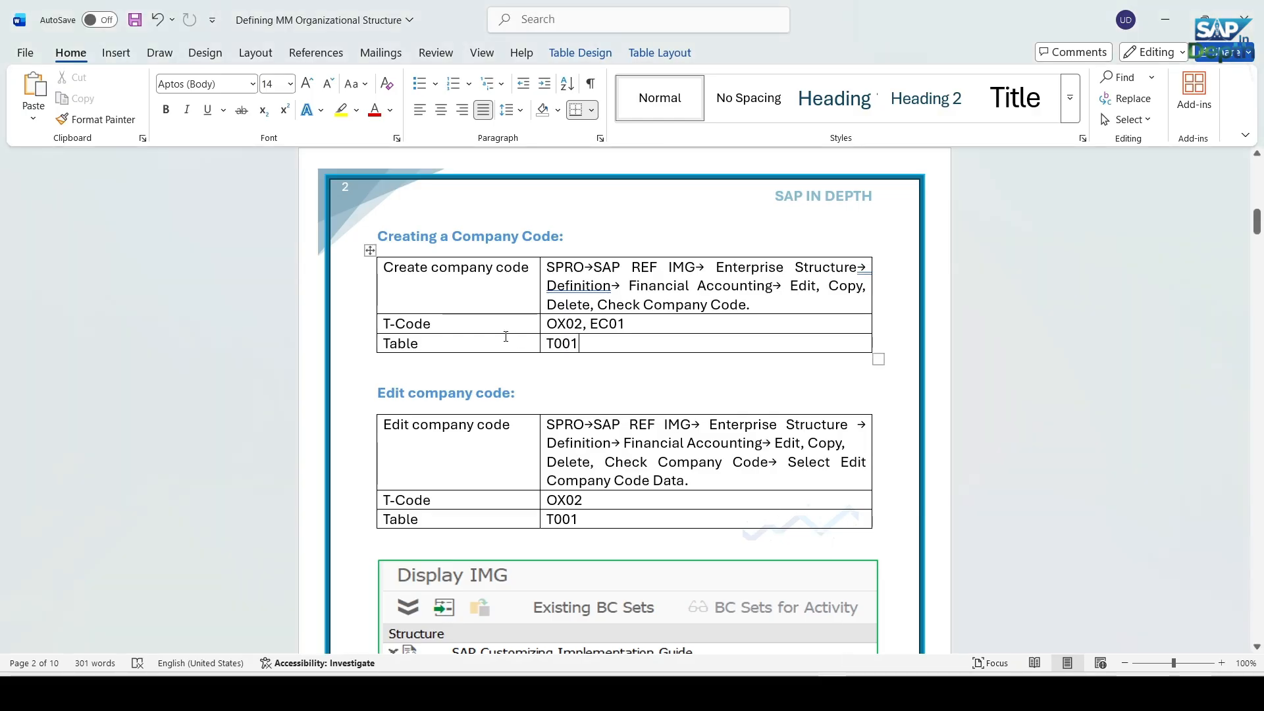
{"action": "scroll", "coordinate": [518, 366], "scroll_direction": "down", "scroll_amount": 3}
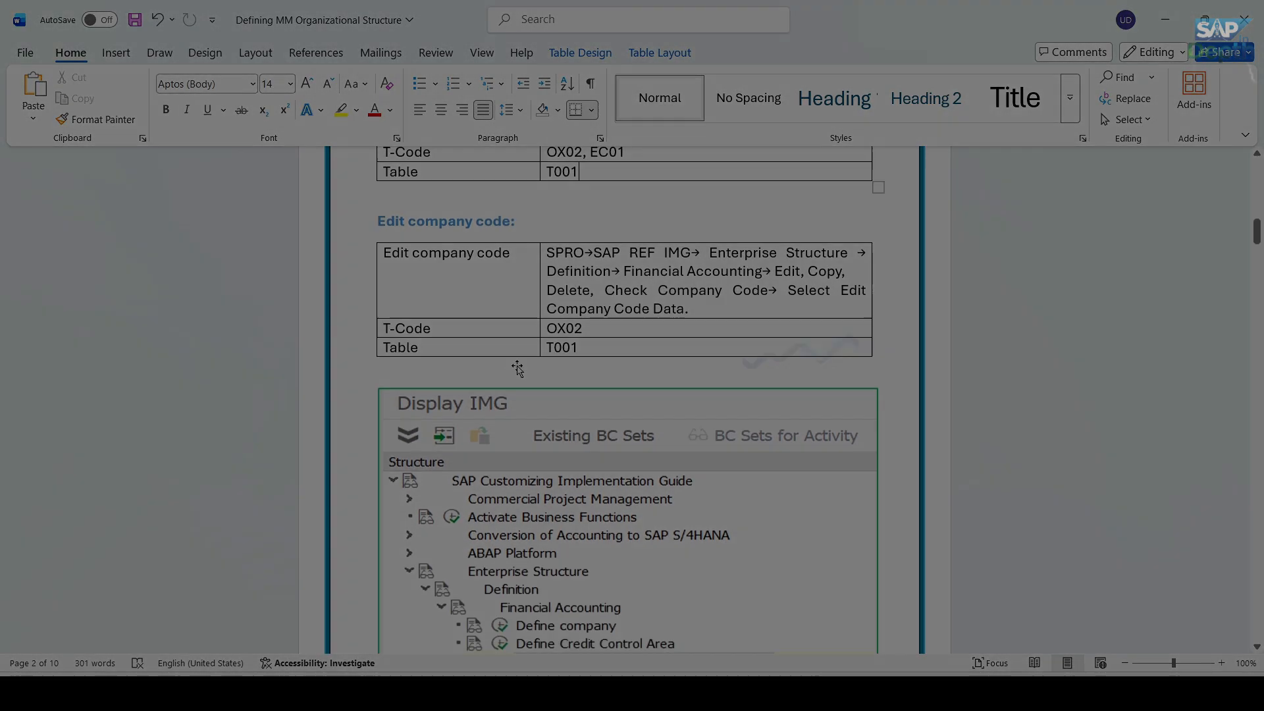